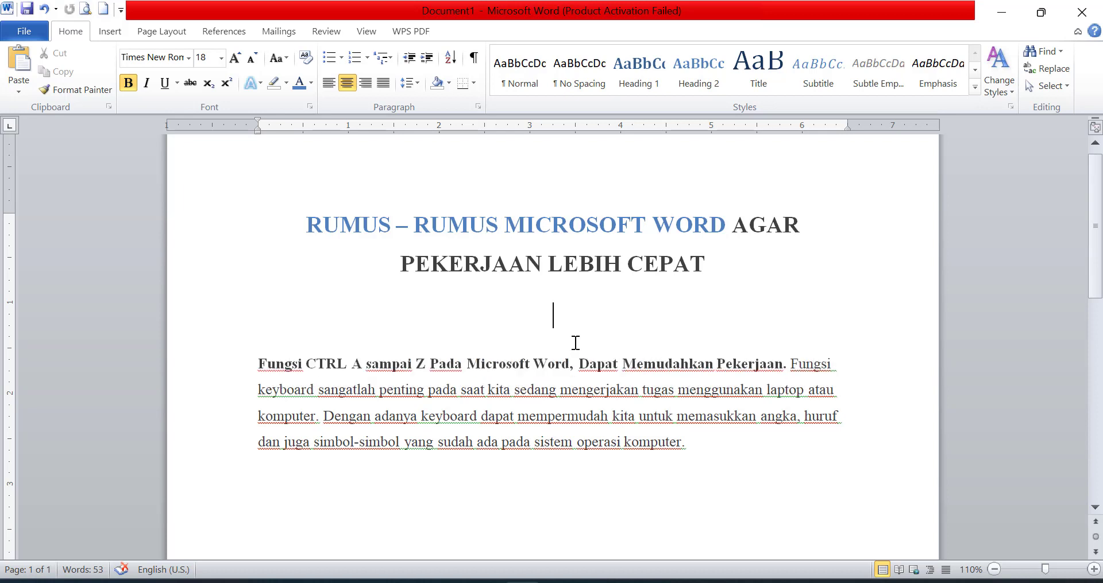
Select the whole body paragraph, from "Fungsi CTRL A sampai Z" through "sistem operasi komputer.".
drag(259, 365, 276, 366)
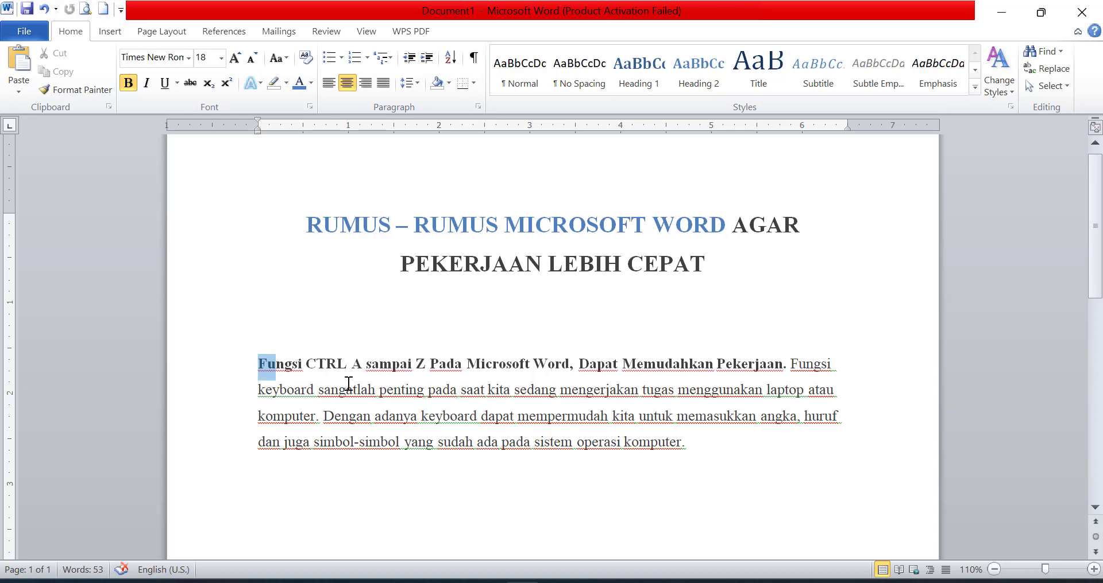
drag(349, 384, 737, 449)
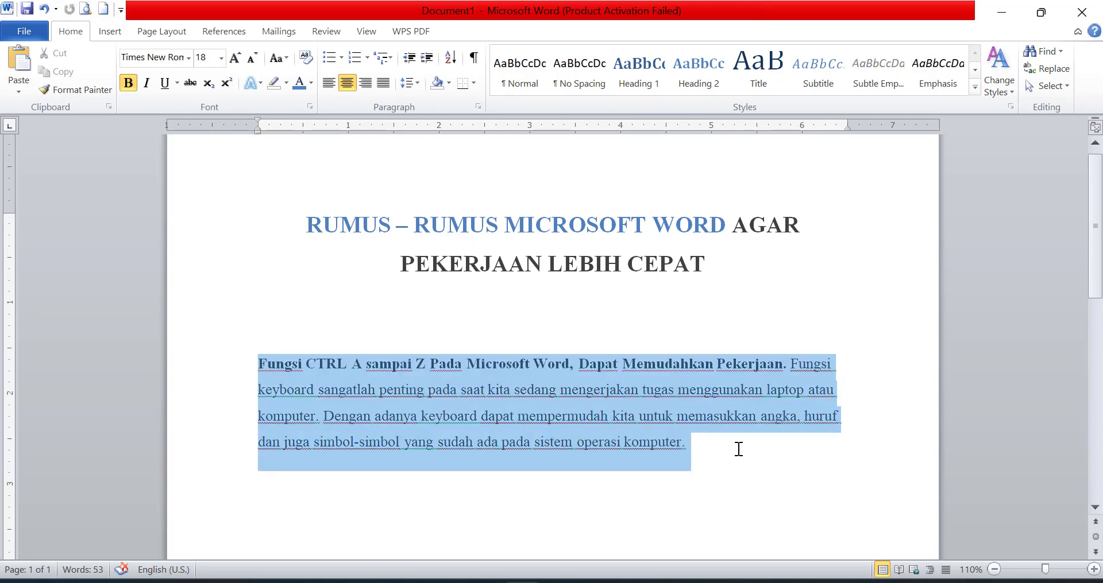
click(312, 402)
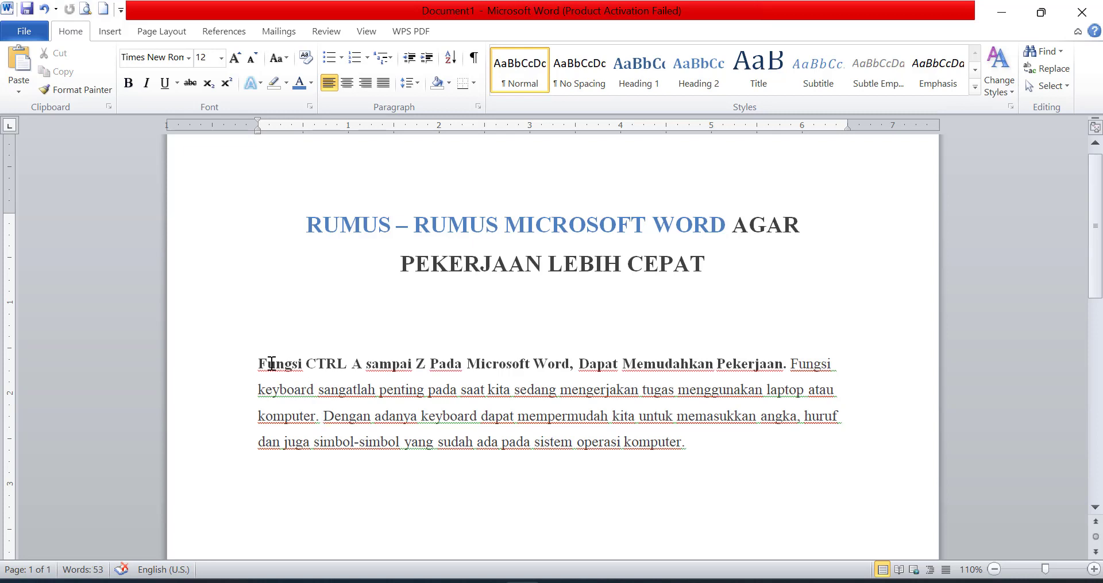
drag(272, 364, 807, 451)
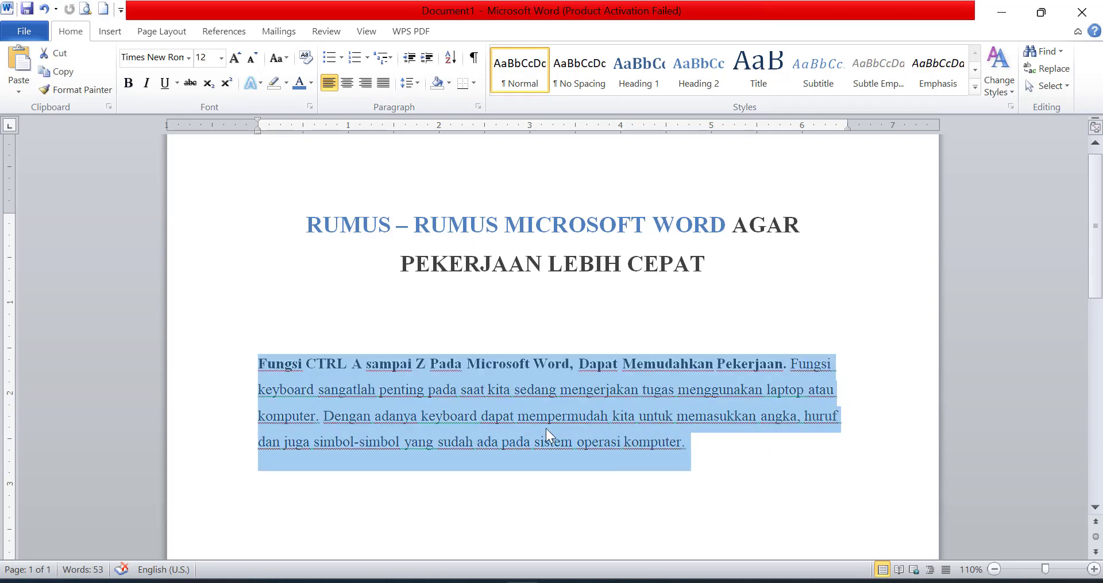
click(545, 428)
drag(243, 369, 703, 451)
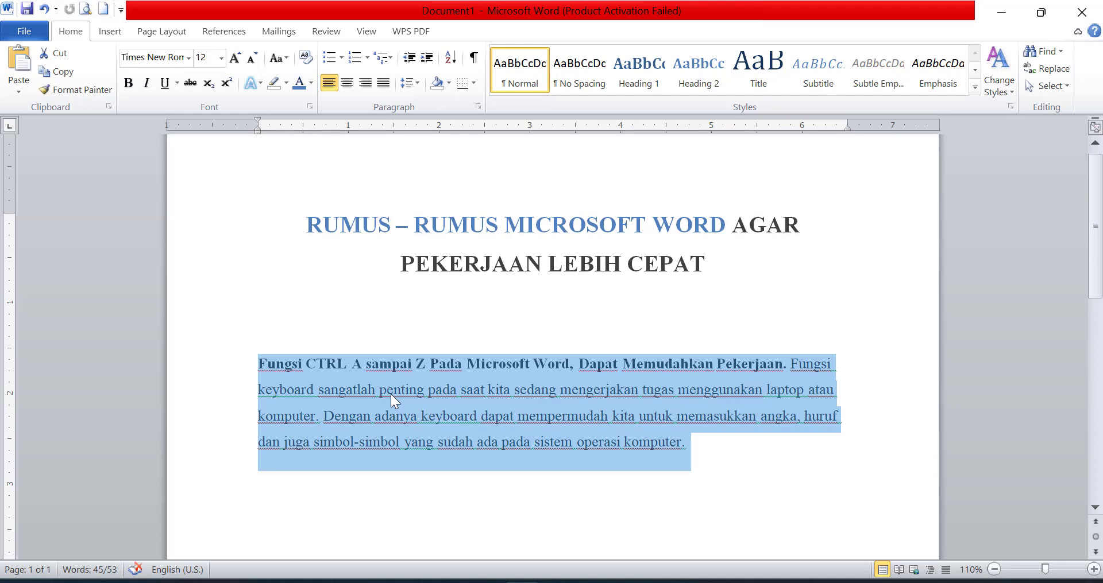
Select the entire document at once, reselect only the body paragraph, and clear the selection.
key(ctrl+a)
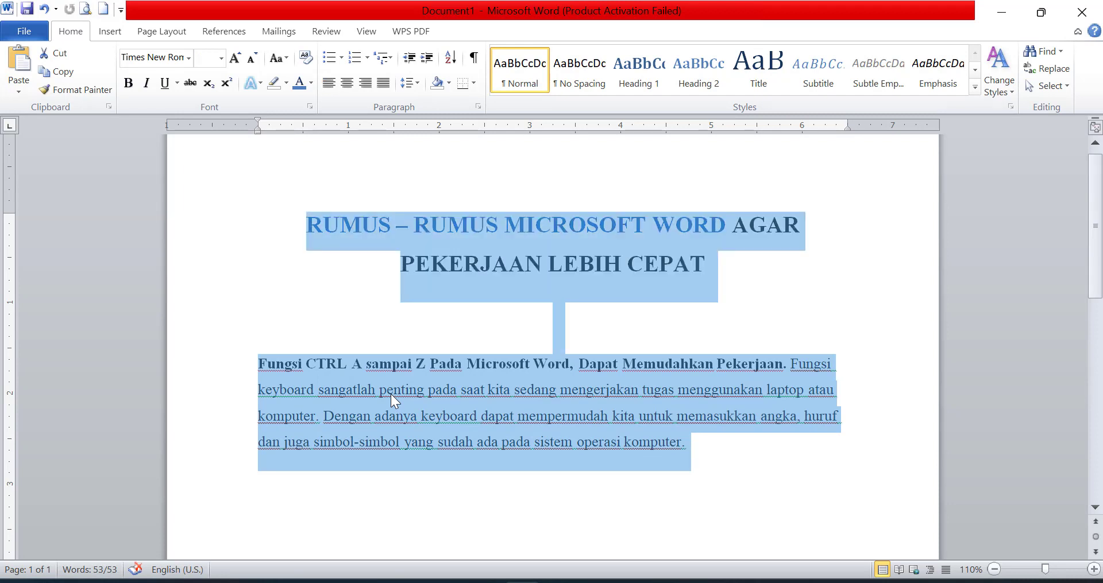
click(391, 394)
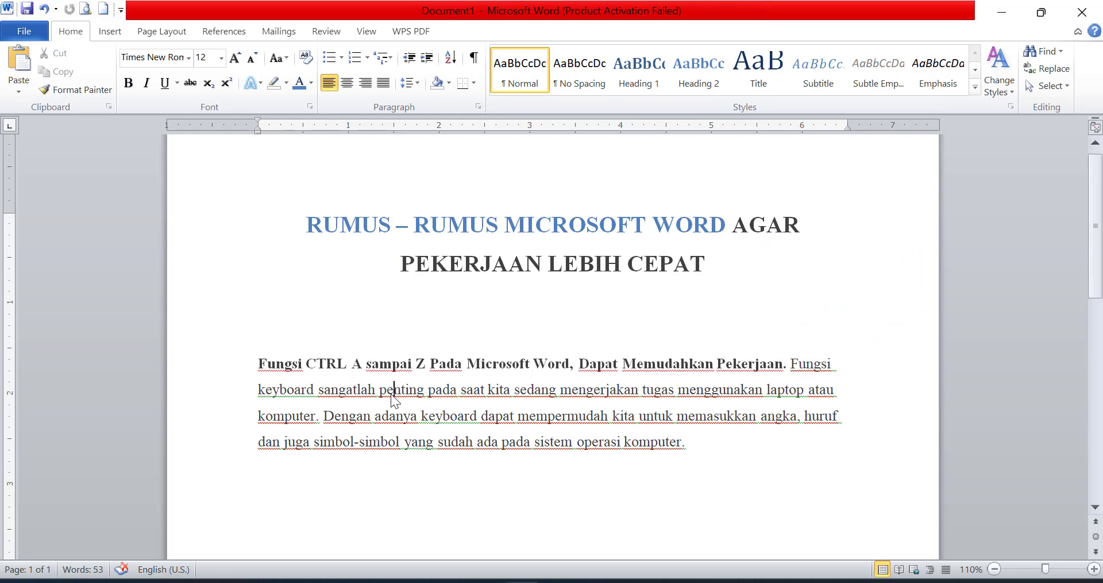
click(392, 393)
drag(252, 361, 704, 444)
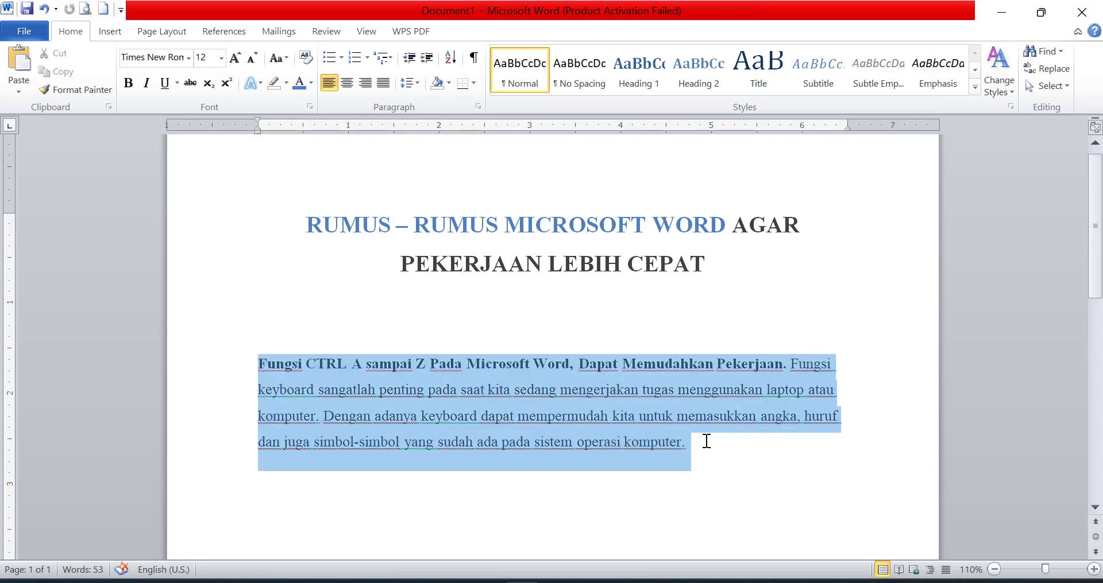
click(464, 418)
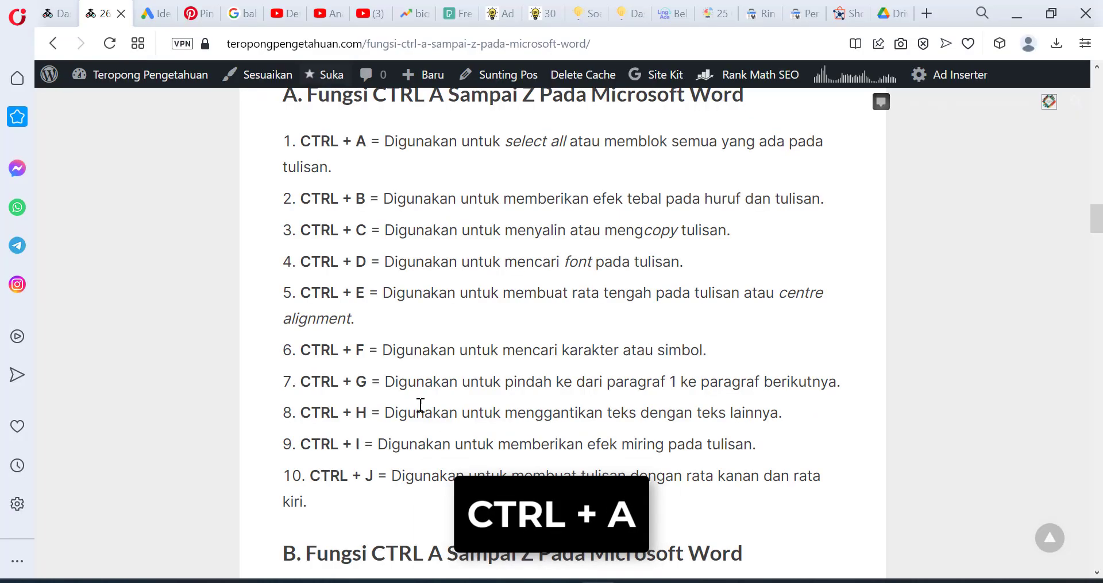
In the browser, find the CTRL + A entry in the article's shortcut list and highlight its description.
scroll(402, 379, up, 2)
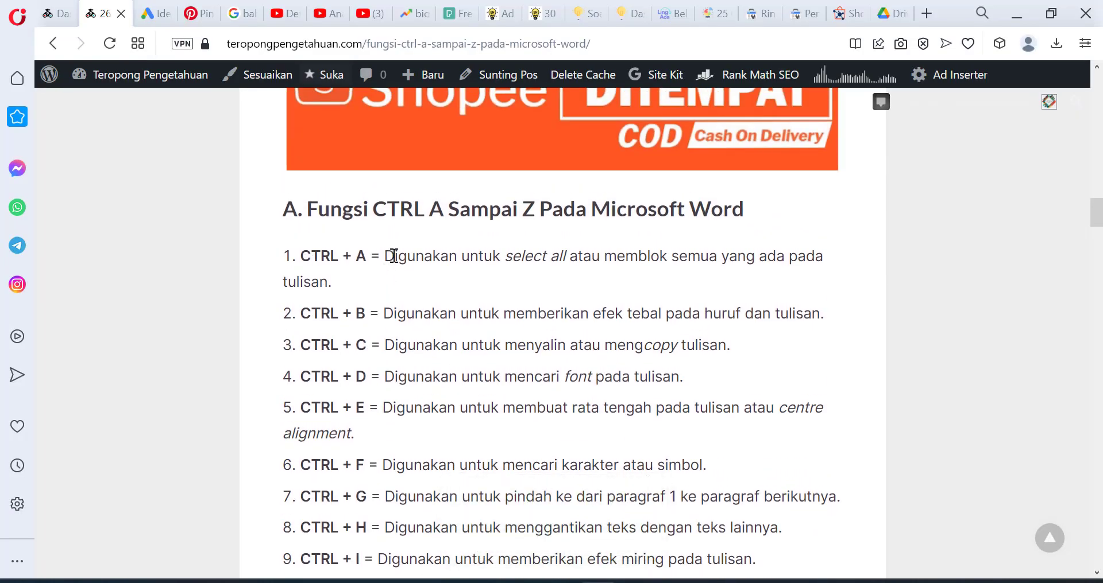
drag(386, 256, 760, 256)
click(451, 284)
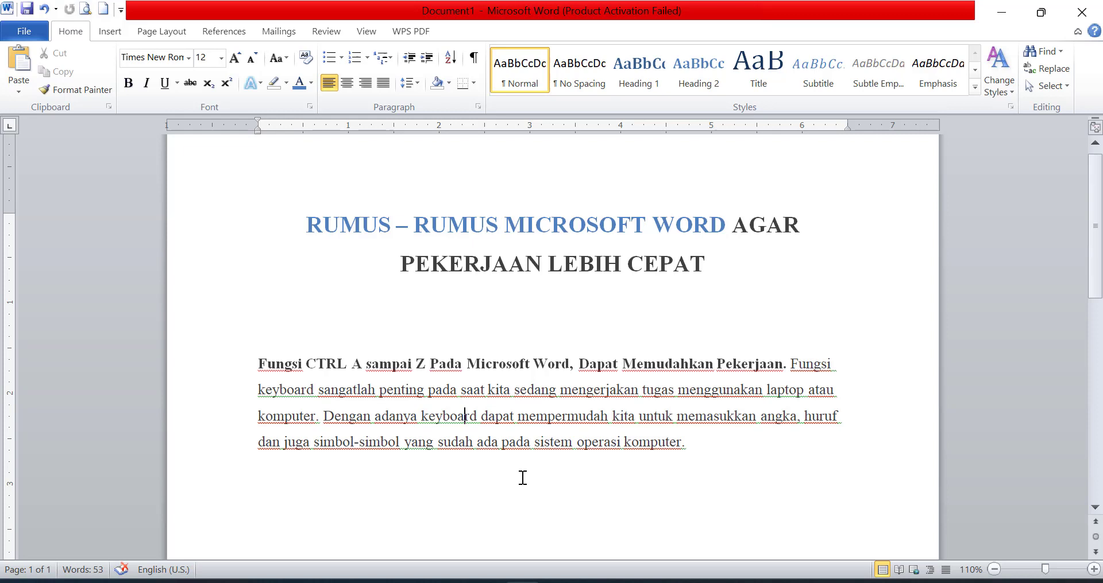
Switch to Word, select the entire document at once, and compare by selecting manually from the title through "menggunakan" in the paragraph.
key(ctrl+a)
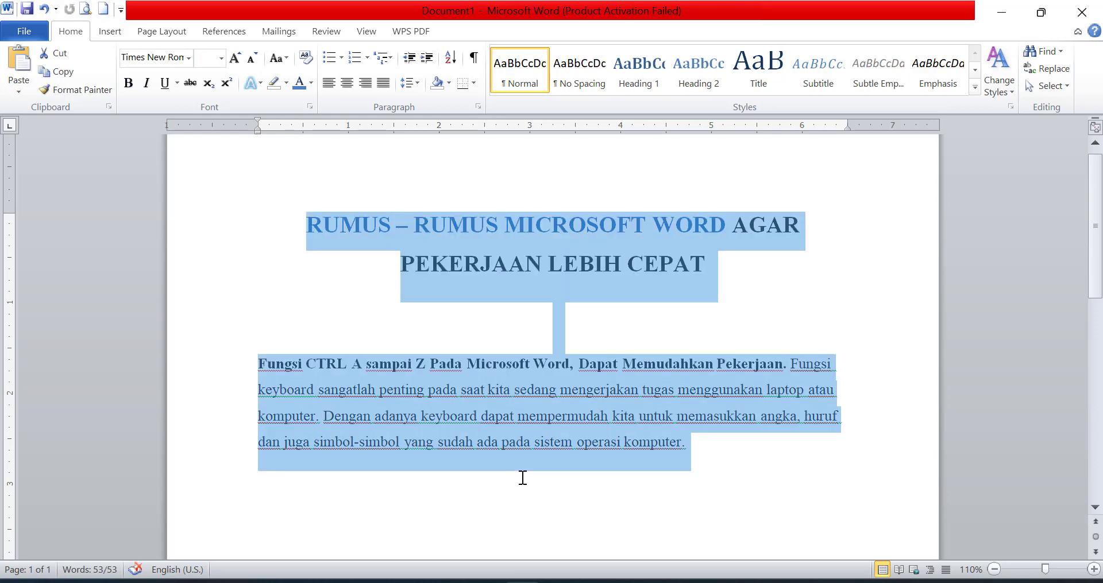
click(436, 429)
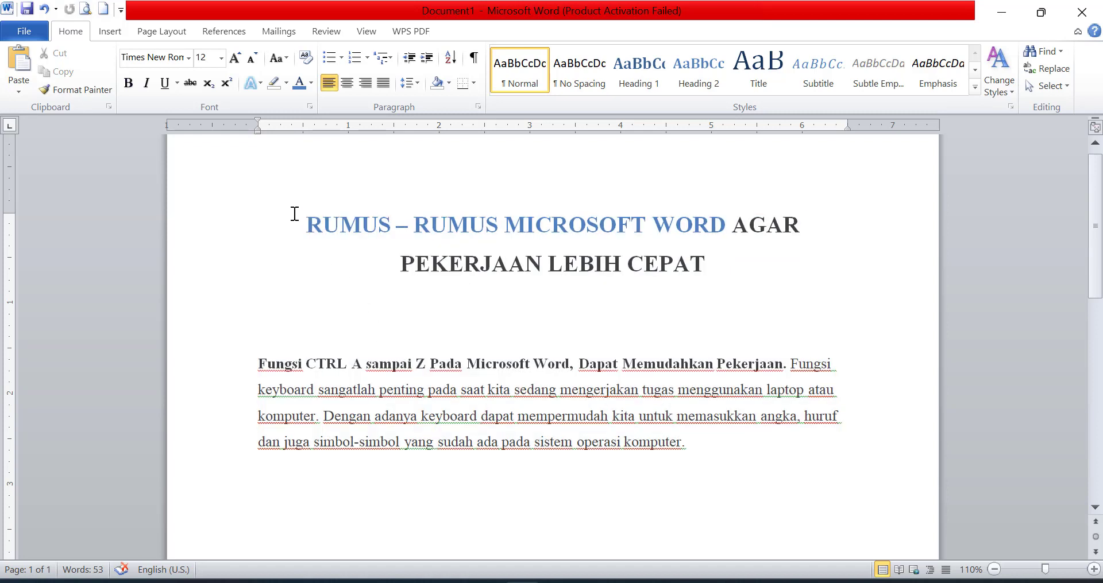
drag(295, 213, 750, 455)
click(520, 431)
drag(302, 233, 767, 392)
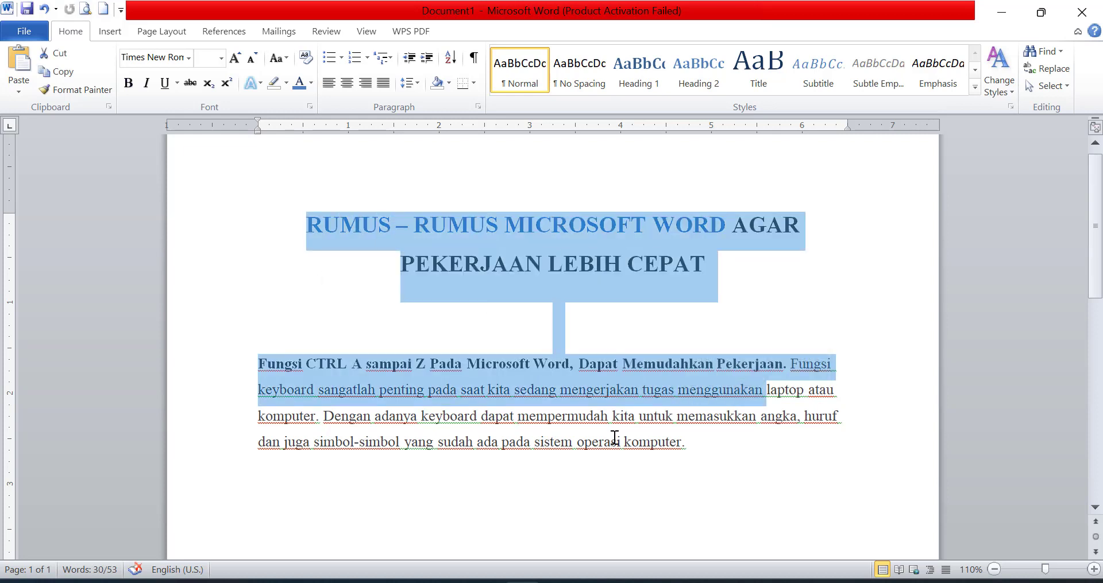
Drop the partial selection, select all of the document's text in one go, and deselect it.
scroll(615, 438, down, 4)
scroll(614, 438, up, 5)
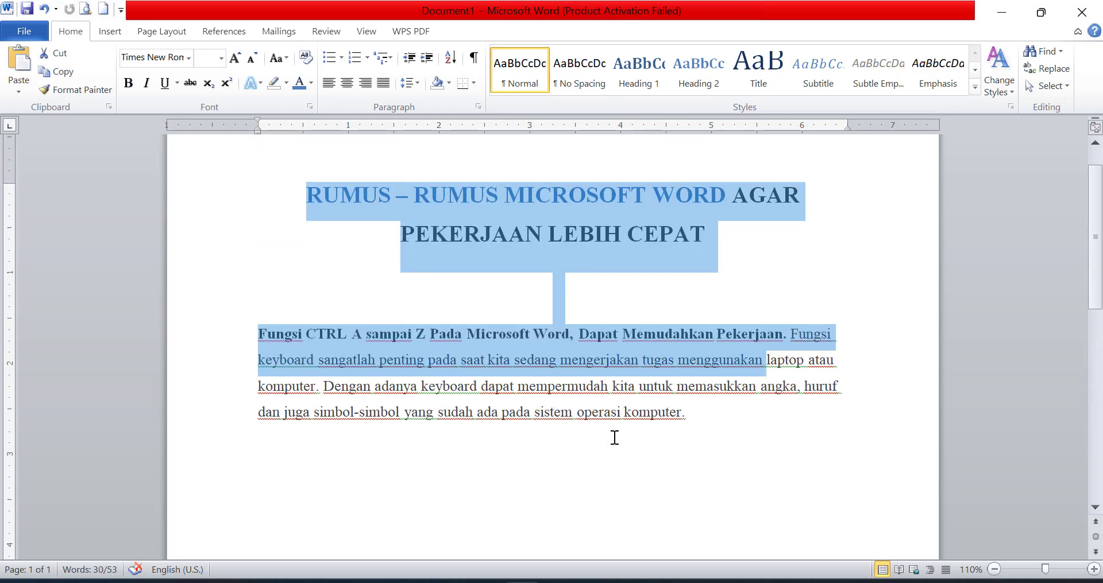
click(509, 394)
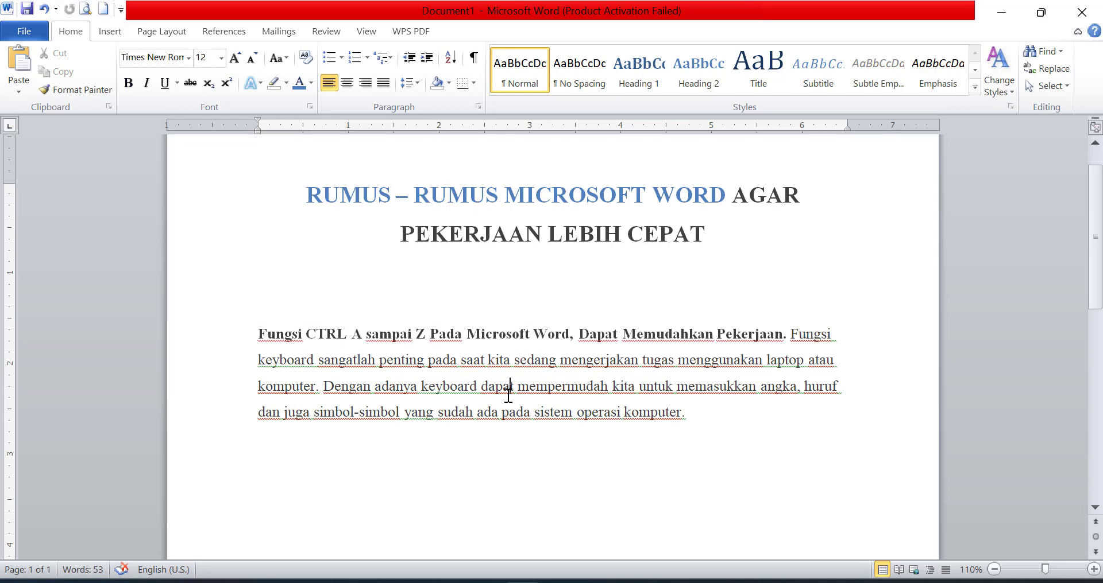
key(ctrl+a)
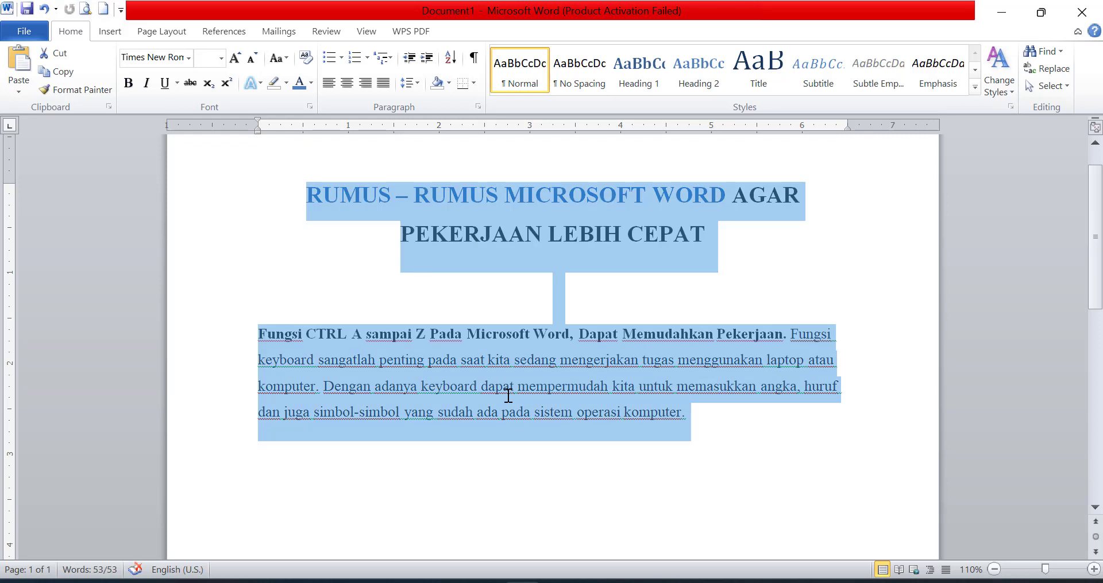
click(507, 396)
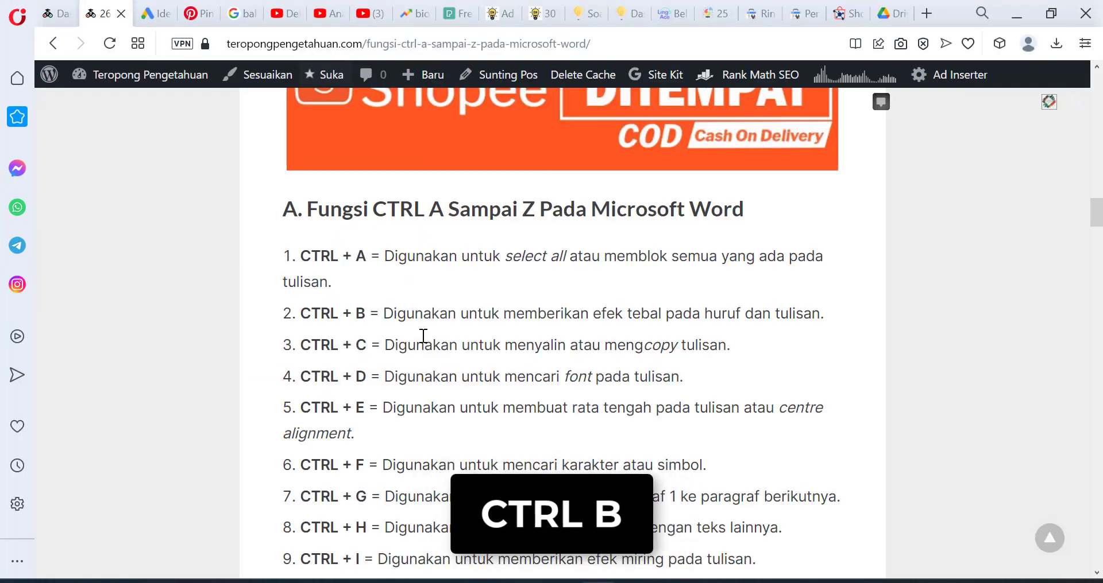
Highlight the CTRL + B description in the browser article, and bold the word "Dengan" in the Word paragraph.
drag(383, 314, 832, 324)
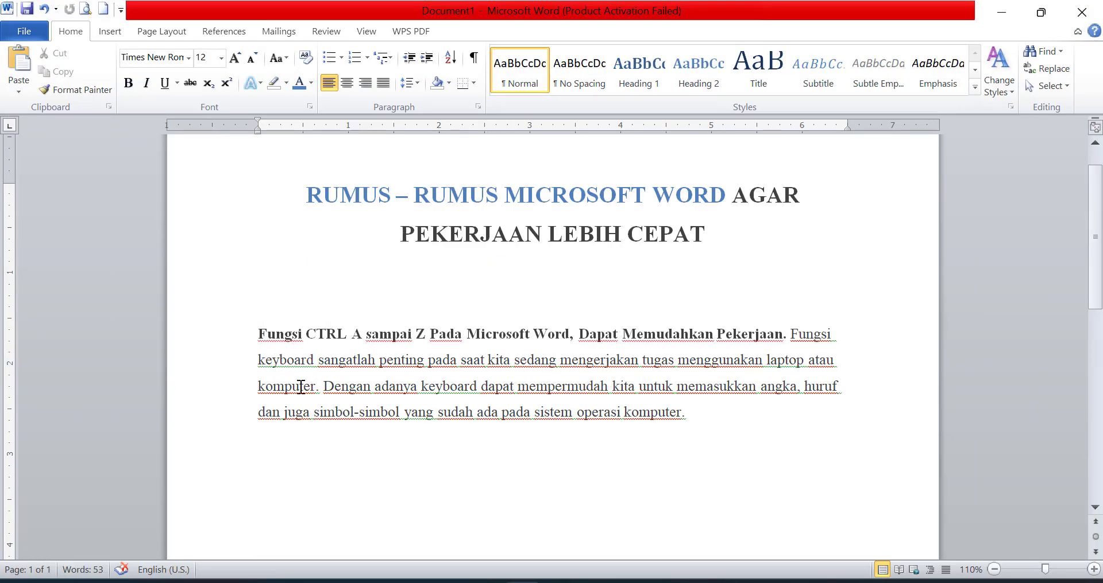
drag(324, 388, 373, 387)
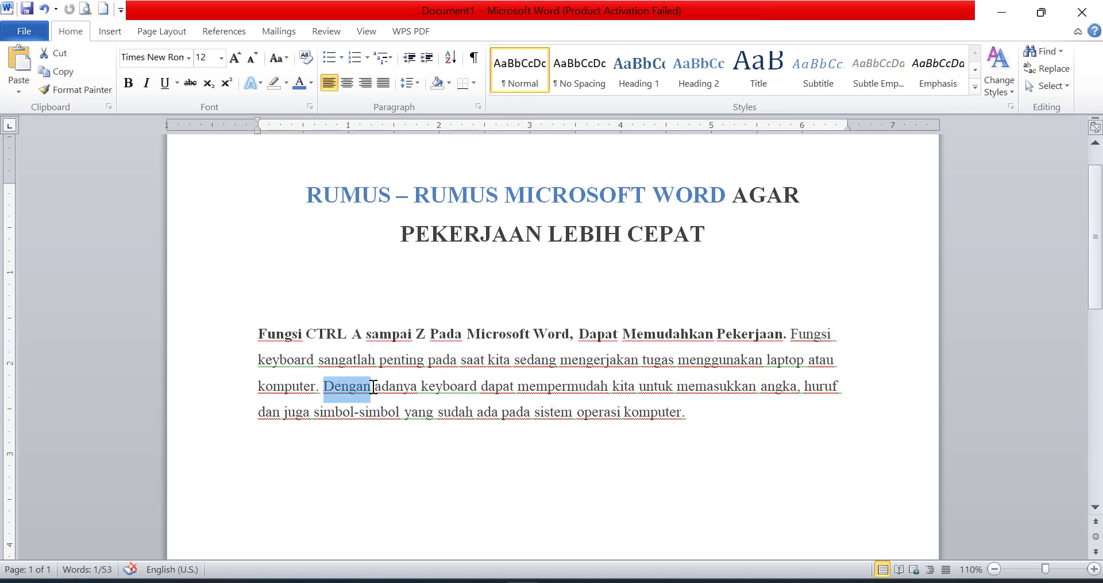
key(ctrl+b)
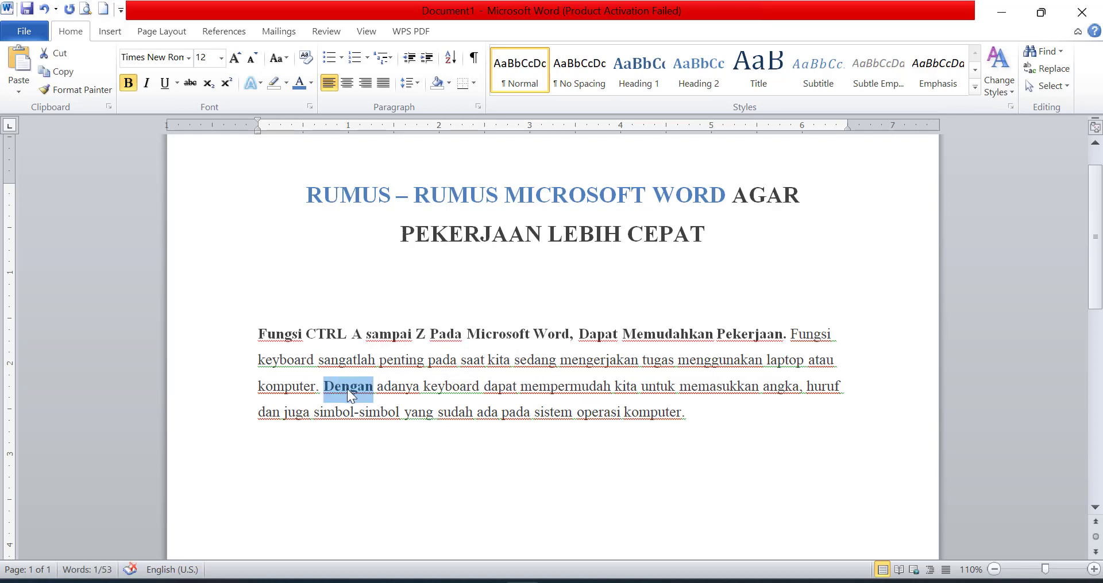
click(348, 390)
Reselect the word "Dengan" in the body paragraph and remove its bold formatting.
double_click(327, 387)
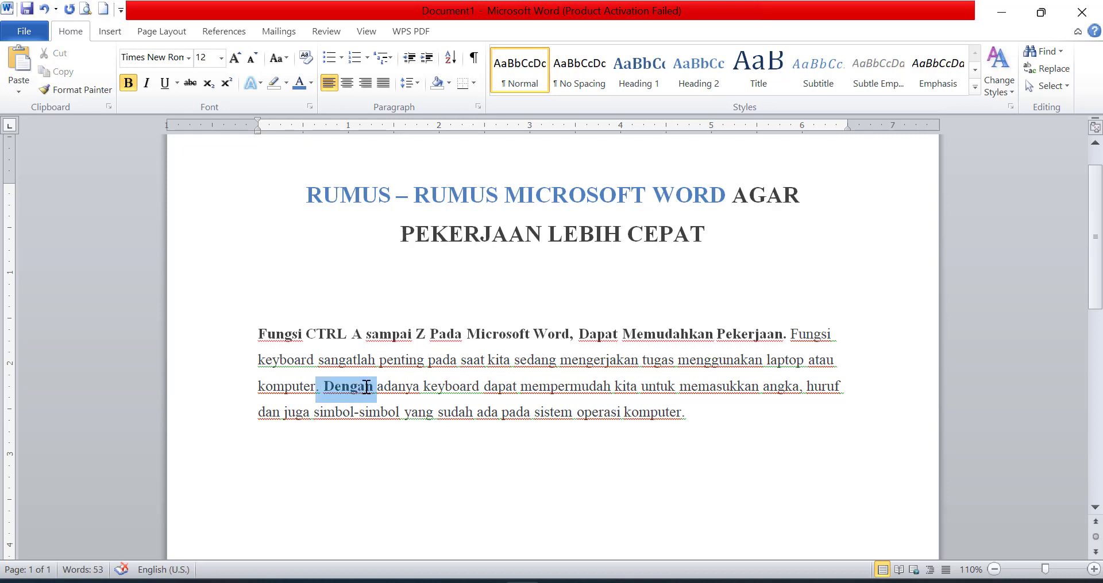
click(328, 387)
drag(329, 387, 374, 388)
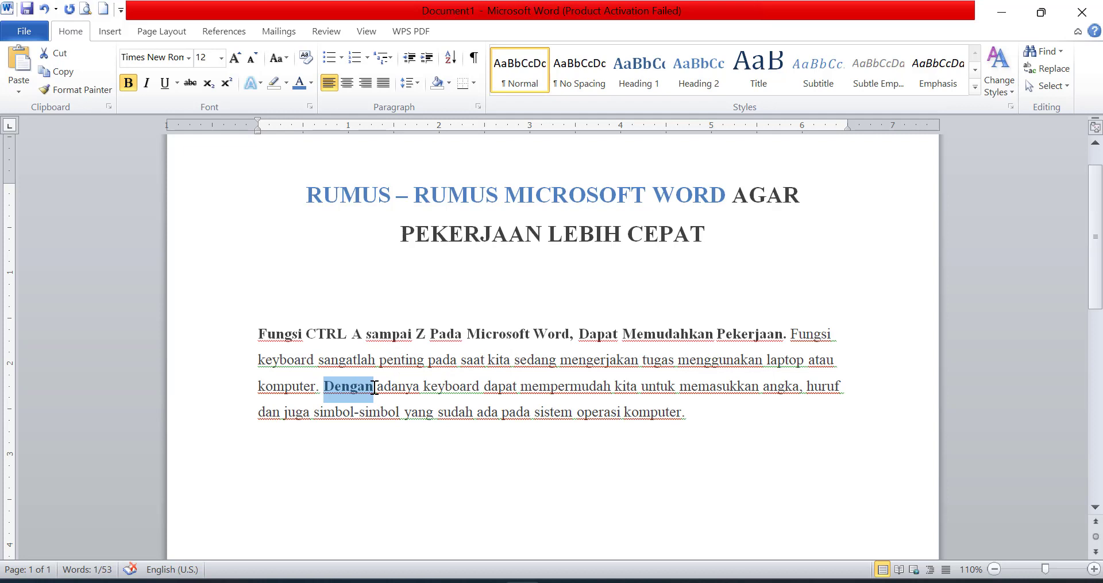
key(ctrl+b)
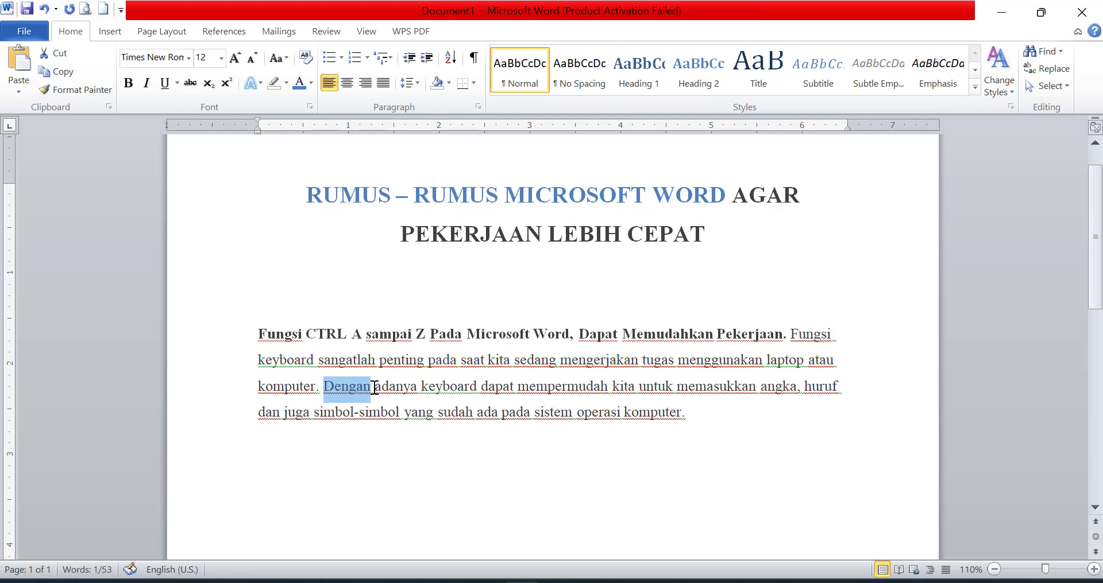
click(374, 388)
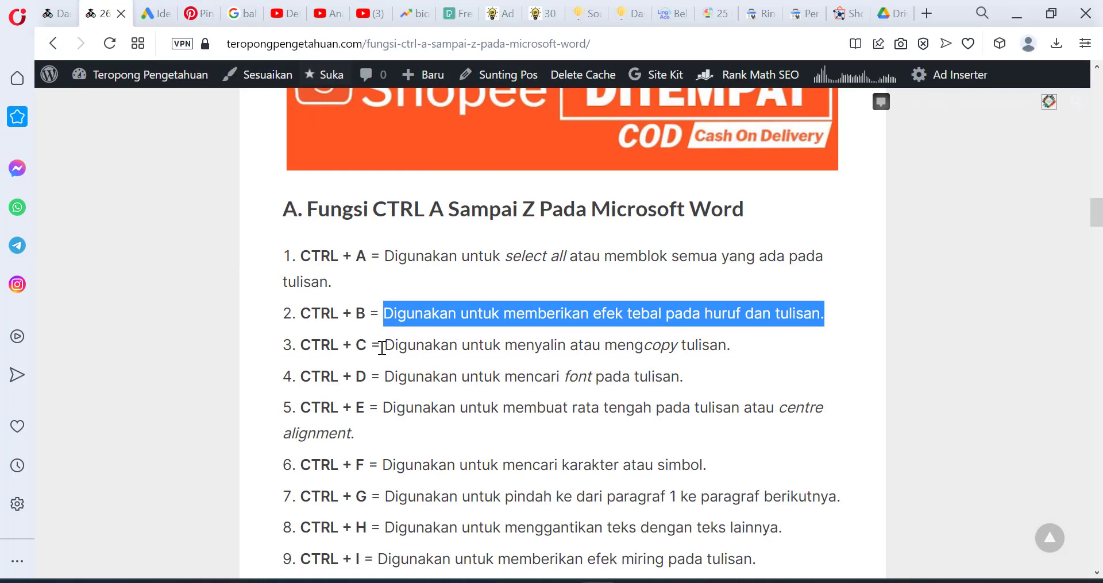
Highlight the article's CTRL + C description, and in Word copy the sentence starting "Dengan adanya keyboard" into a new paragraph below.
drag(382, 349, 758, 345)
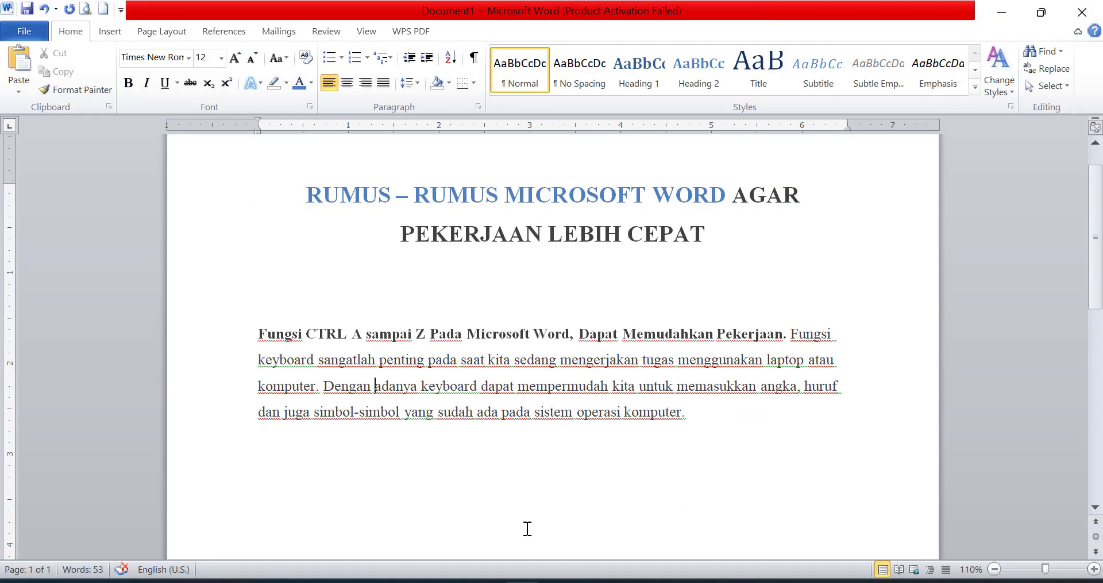
drag(323, 387, 707, 412)
key(ctrl+c)
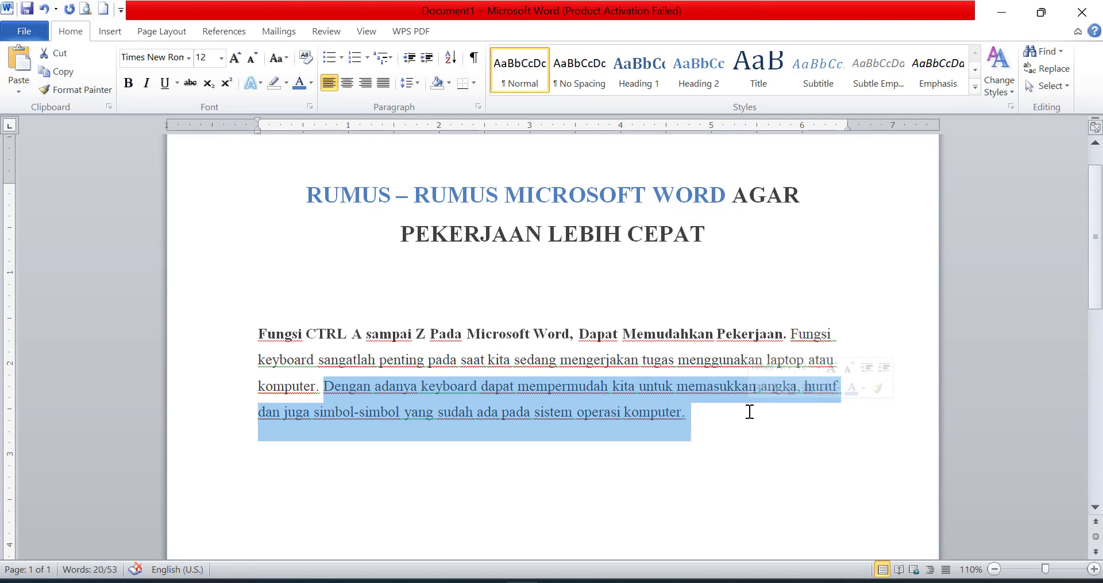
click(737, 412)
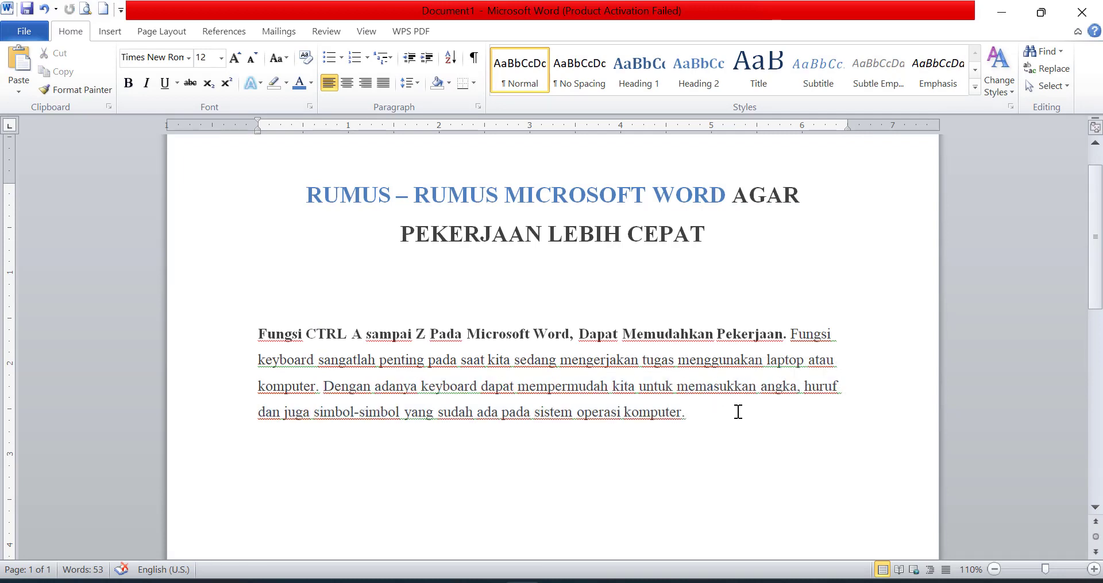
key(Return)
key(ctrl+v)
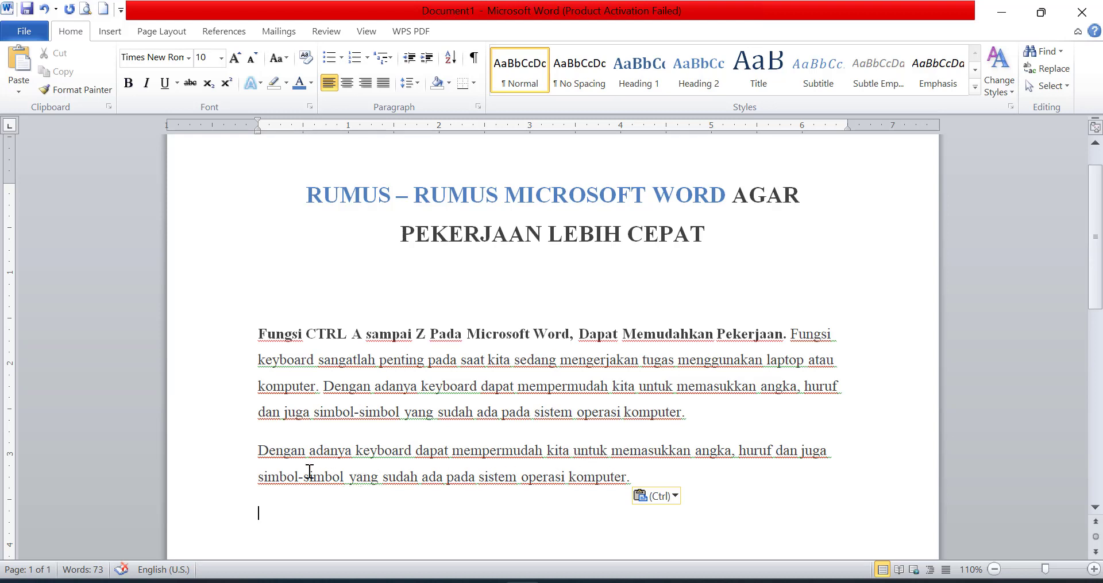
Delete the pasted copy of the "Dengan adanya keyboard" sentence and the extra line below the body paragraph.
drag(256, 453, 639, 469)
key(BackSpace)
key(BackSpace)
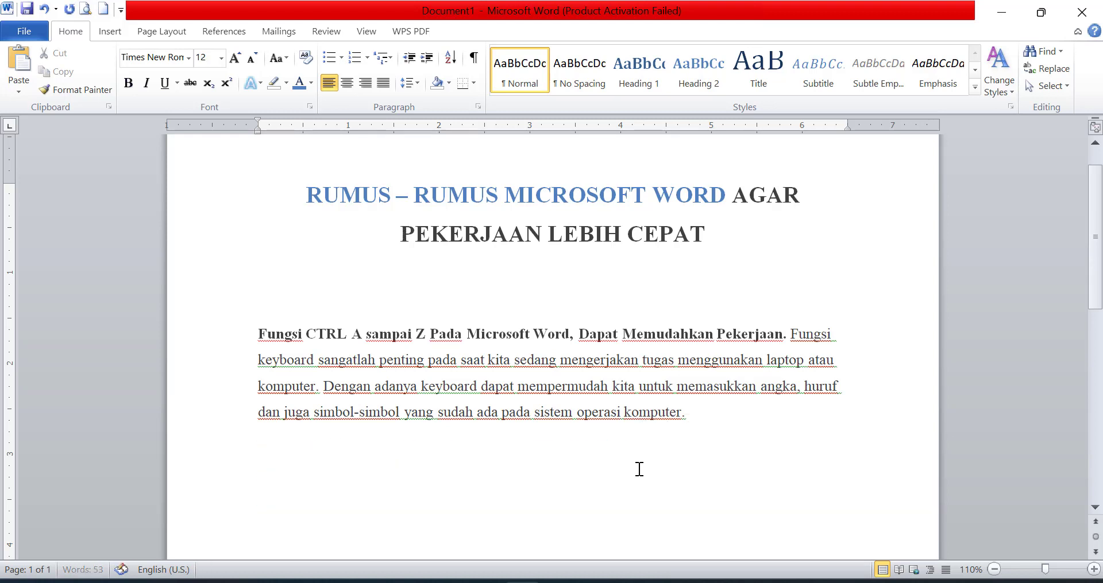
Highlight the CTRL + D description in the browser article, and return to the Word document.
key(alt+Tab)
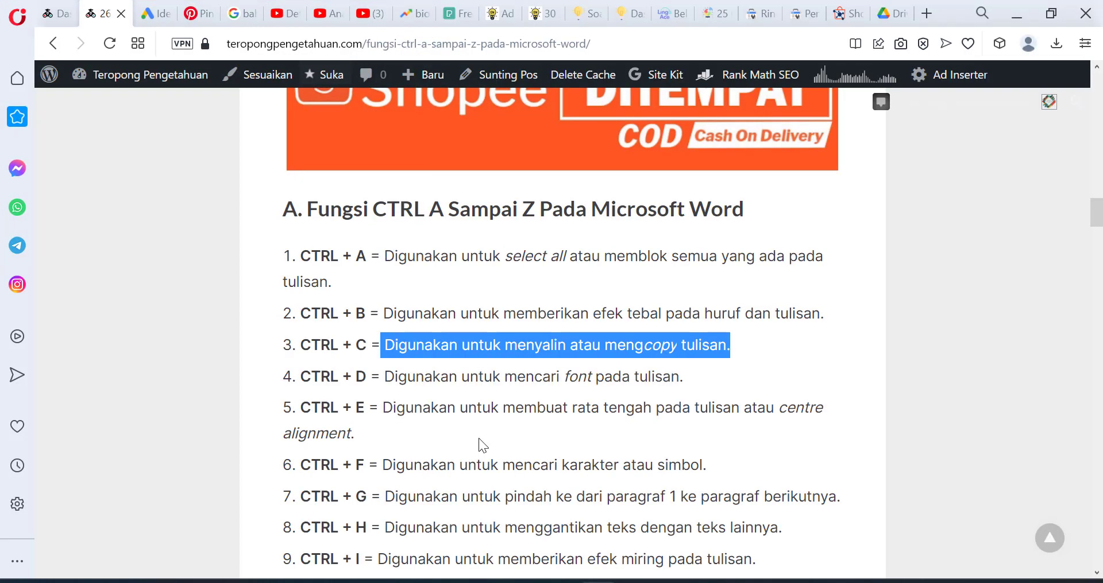
drag(385, 378, 714, 385)
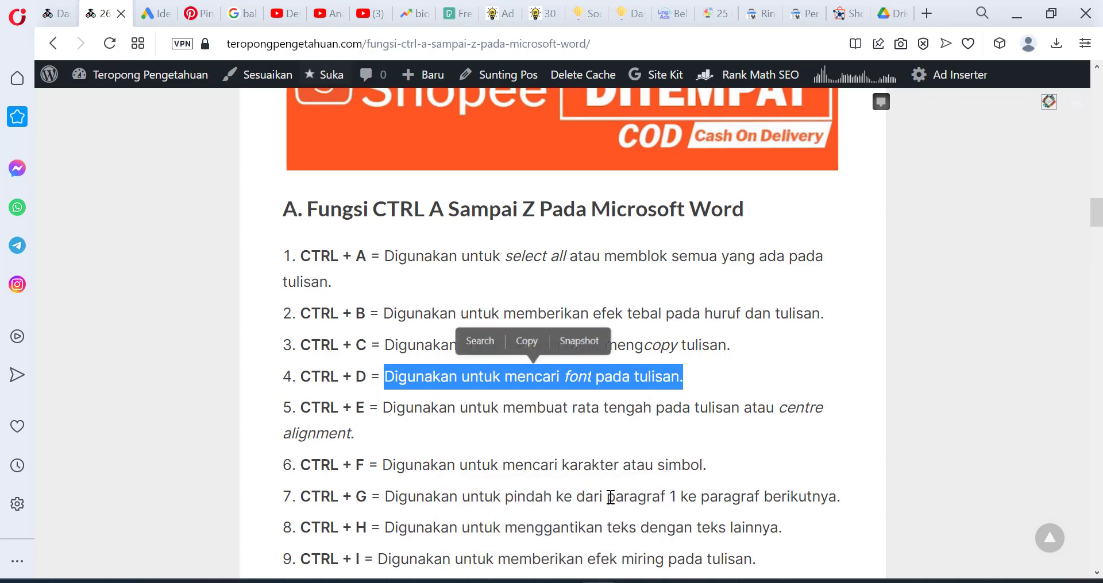
key(alt+Tab)
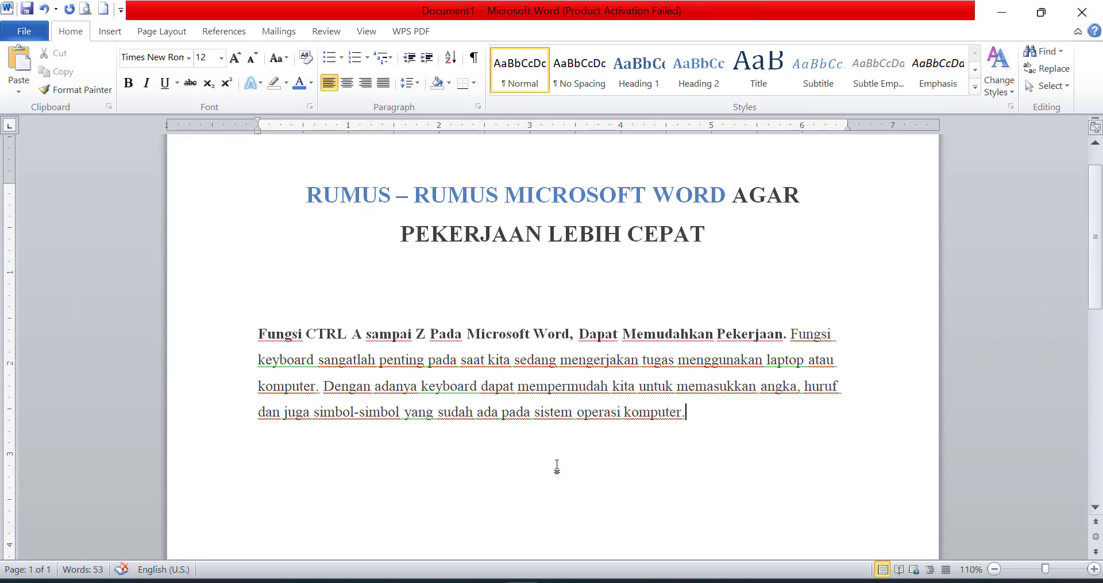
Set the font to Corbel in the Font dialog at the end of the body paragraph, with no text selected.
key(ctrl+d)
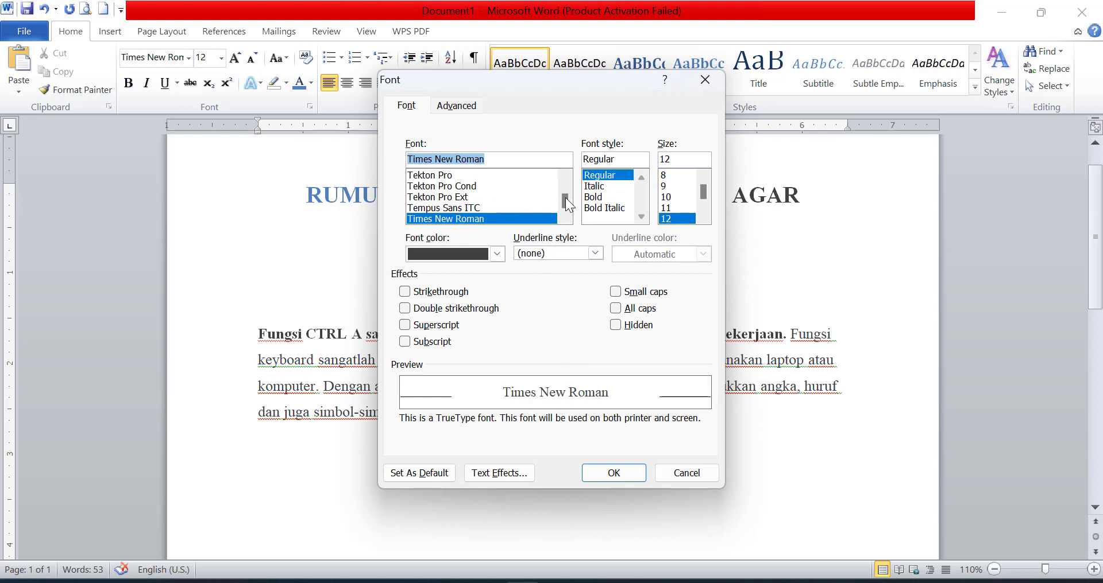
drag(566, 199, 565, 194)
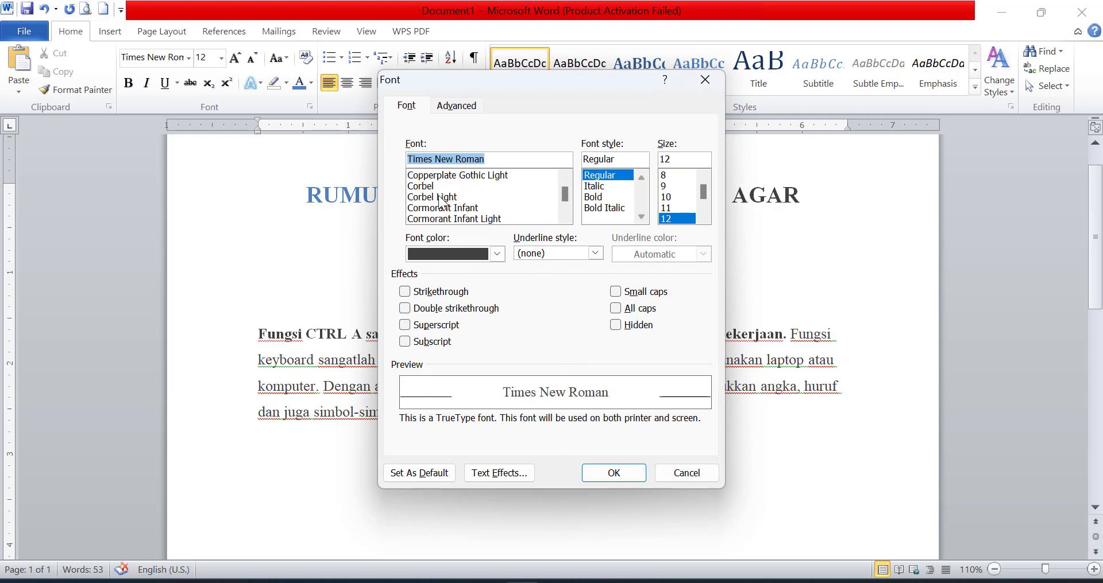
scroll(440, 201, up, 2)
scroll(439, 201, up, 2)
scroll(440, 201, down, 4)
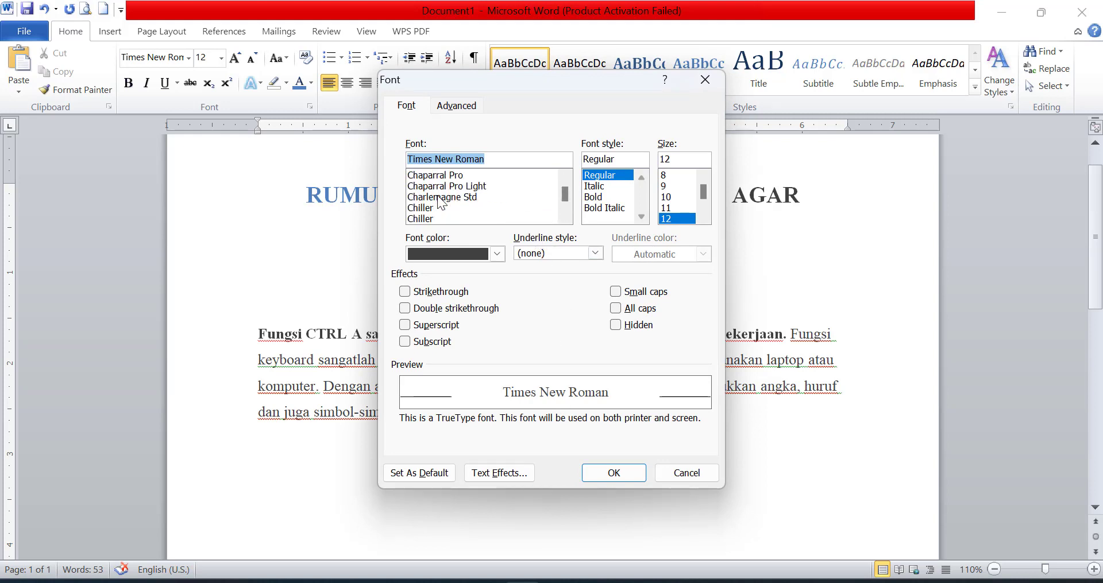
click(419, 209)
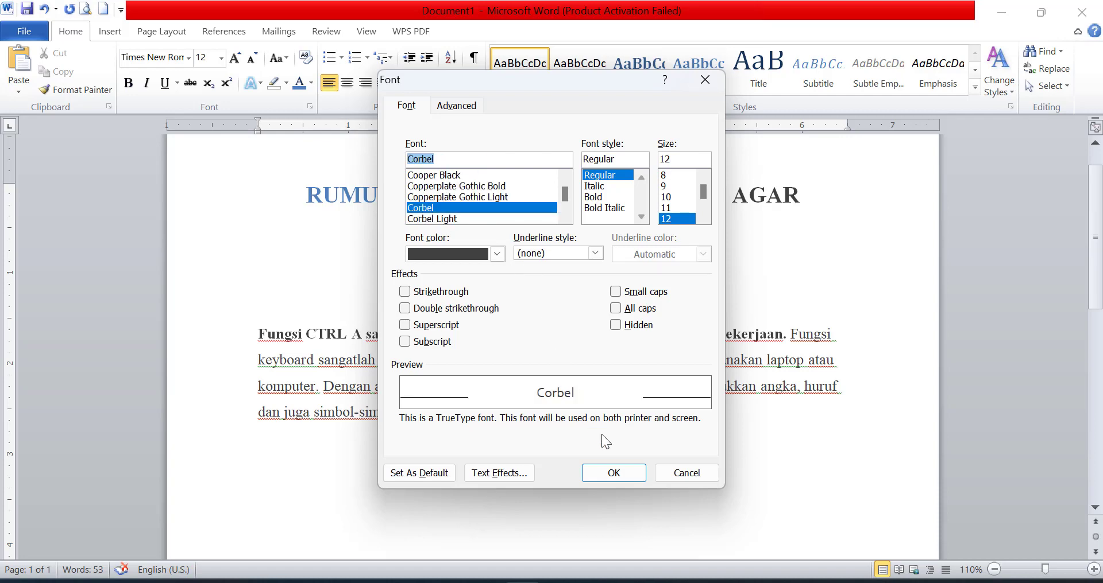
click(614, 474)
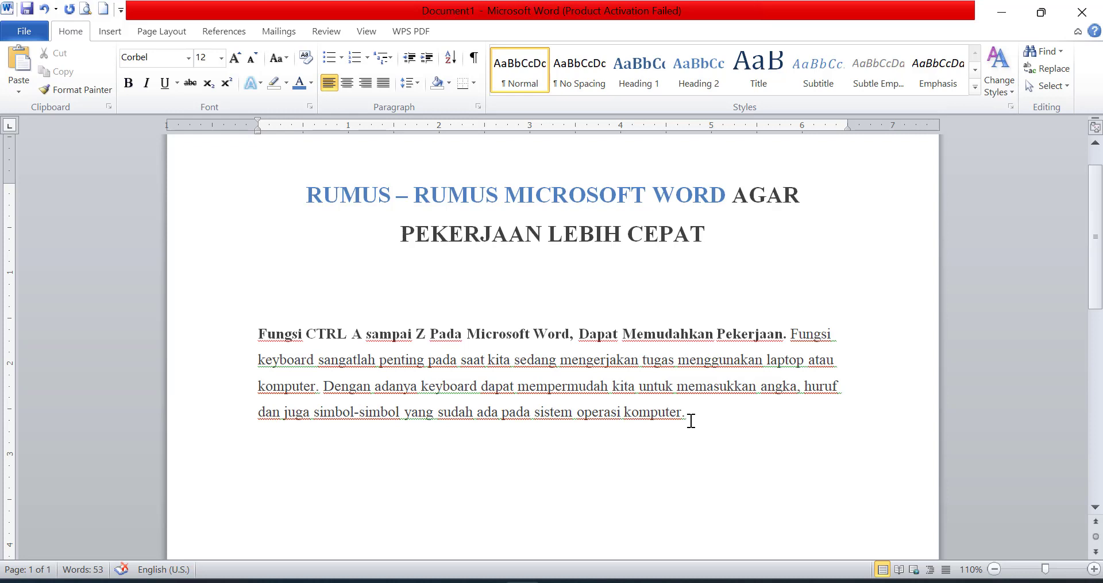
Change the whole body paragraph's font to Tekton Pro through the Font dialog, and undo the change.
drag(696, 417, 256, 345)
key(ctrl+d)
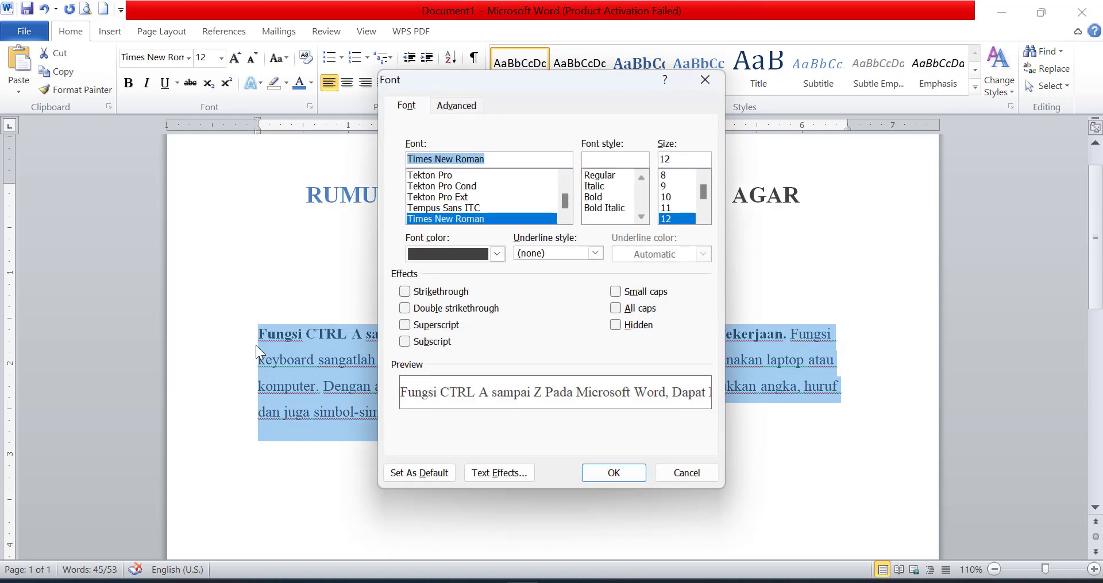
click(447, 176)
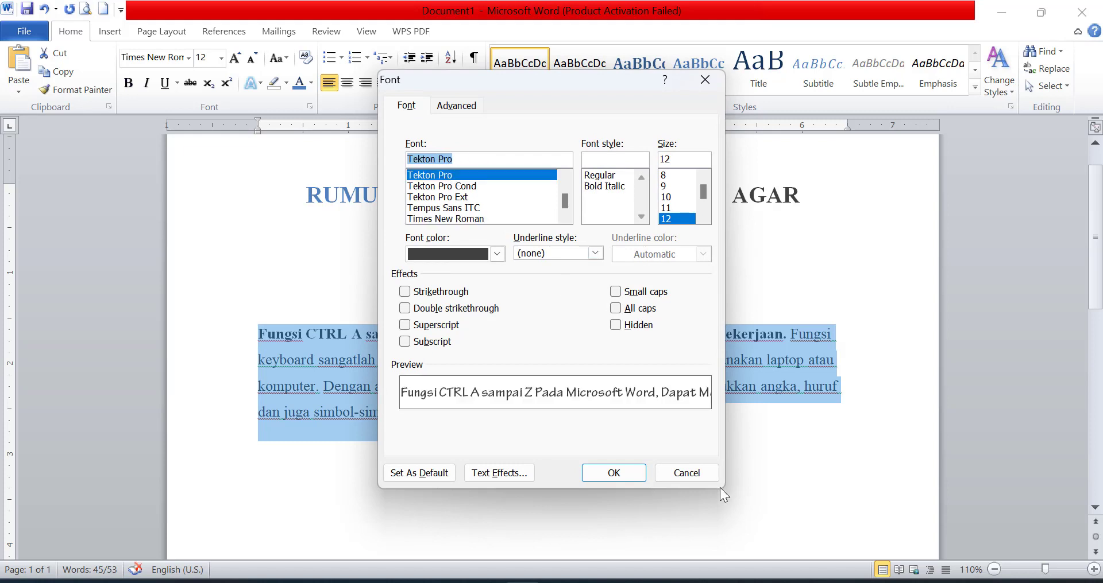
click(613, 475)
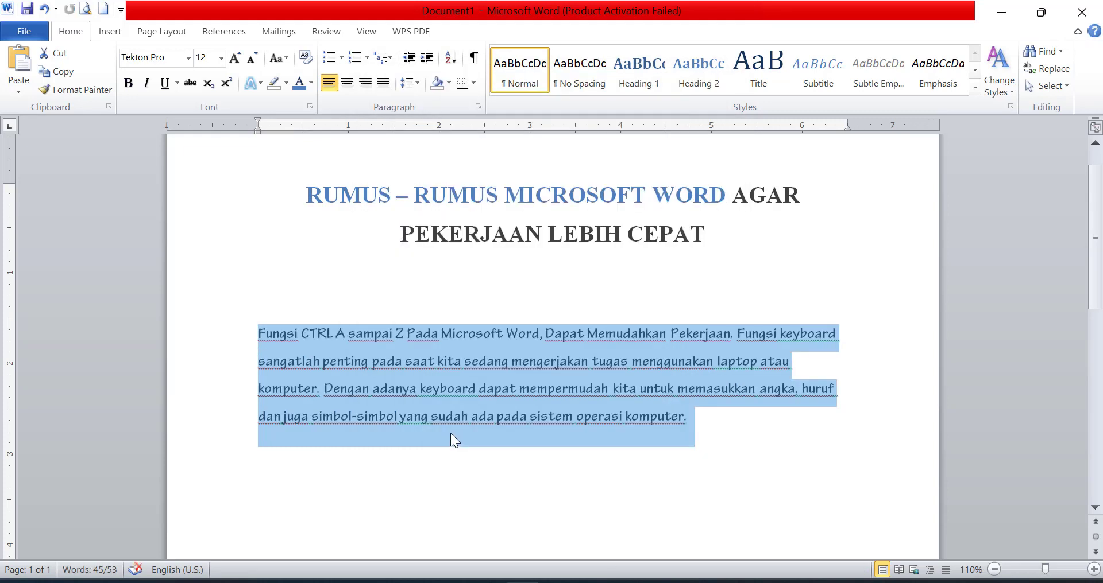
key(ctrl+z)
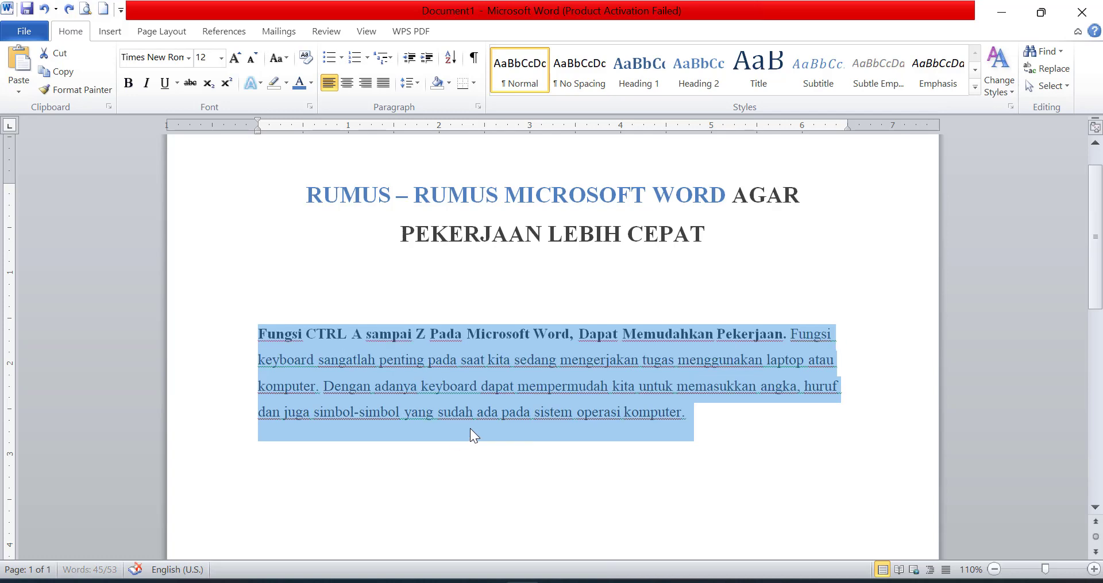
Highlight the CTRL + E description in the browser article, and return to the Word document.
key(alt+Tab)
scroll(459, 389, down, 3)
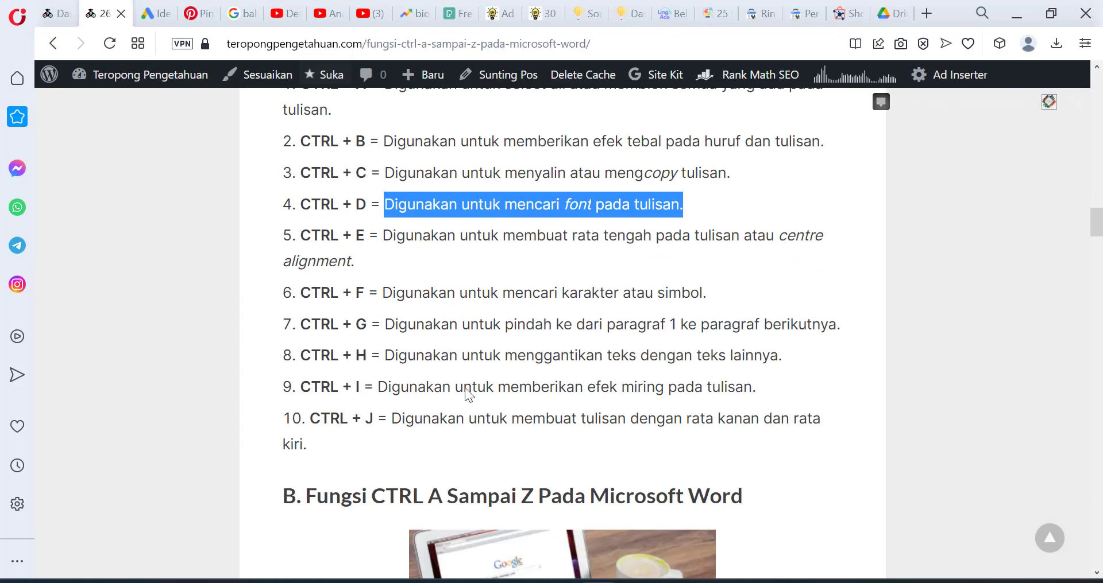
drag(381, 237, 557, 256)
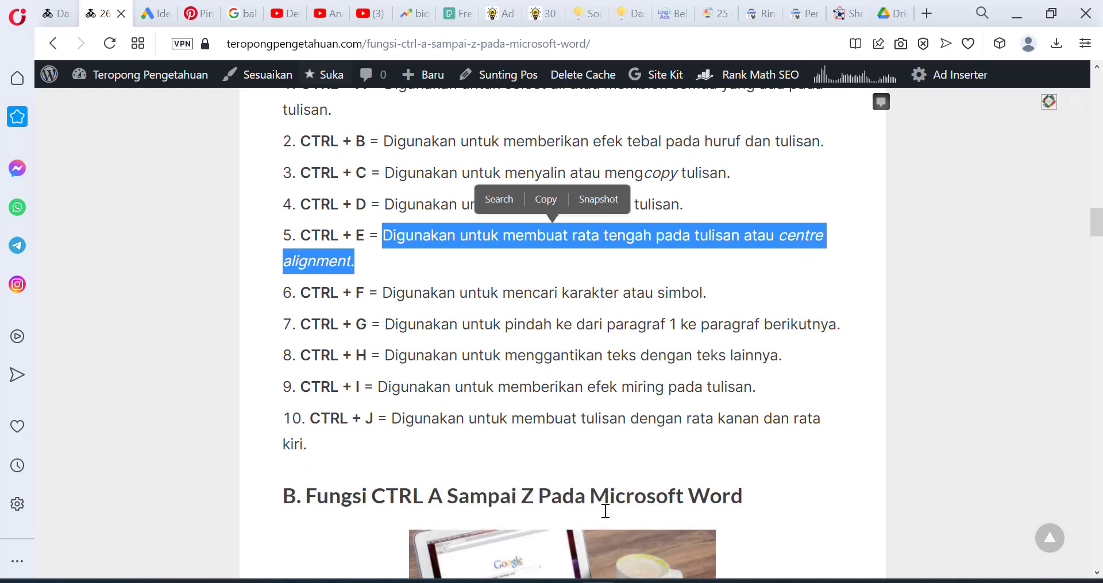
key(alt+Tab)
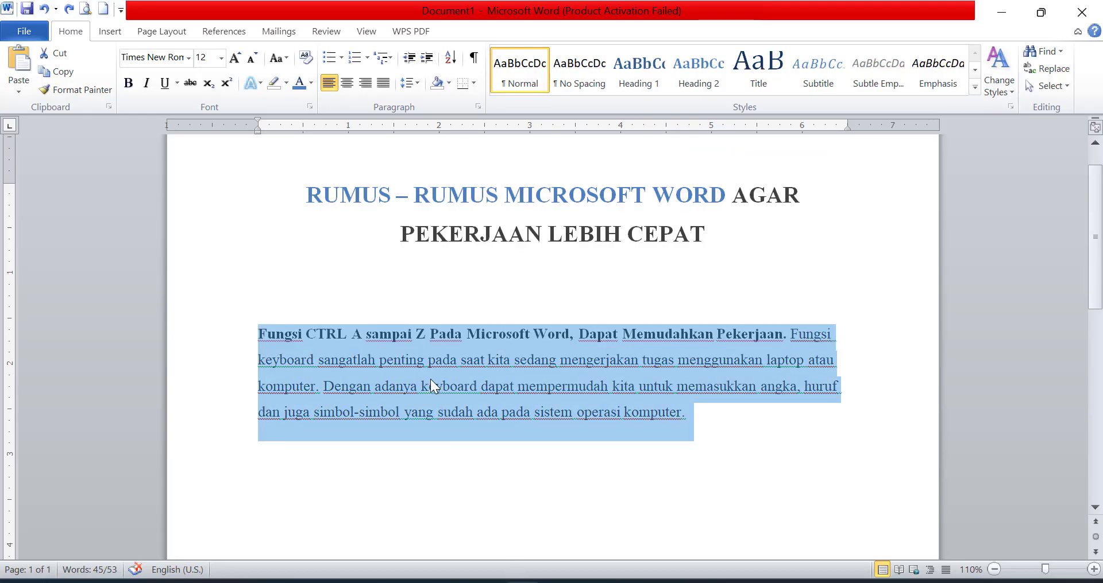
Centre-align the whole body paragraph, and undo the alignment change.
drag(259, 335, 723, 412)
key(ctrl+e)
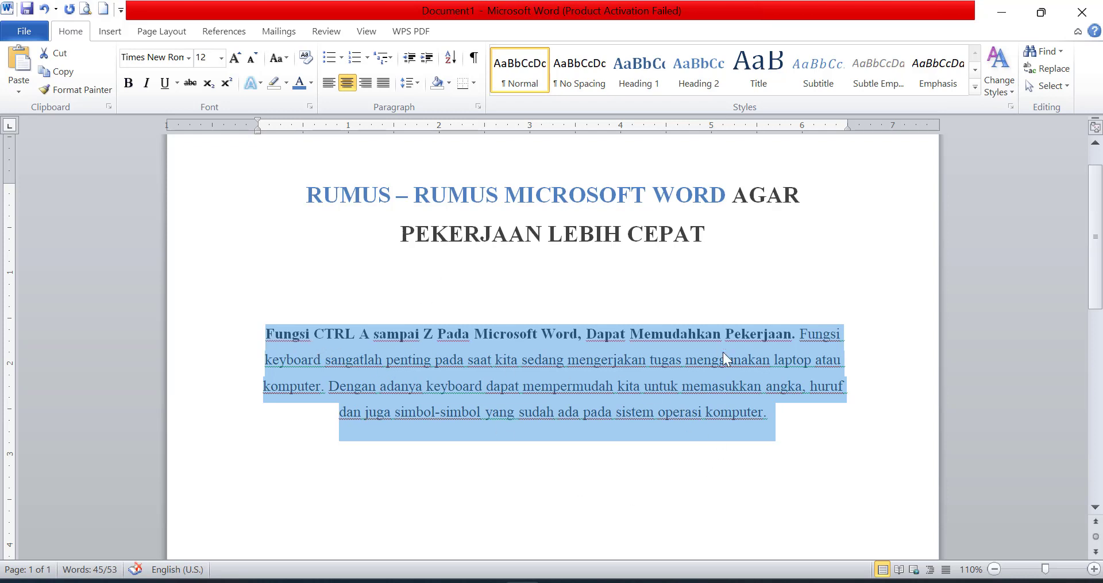
click(680, 422)
key(ctrl+z)
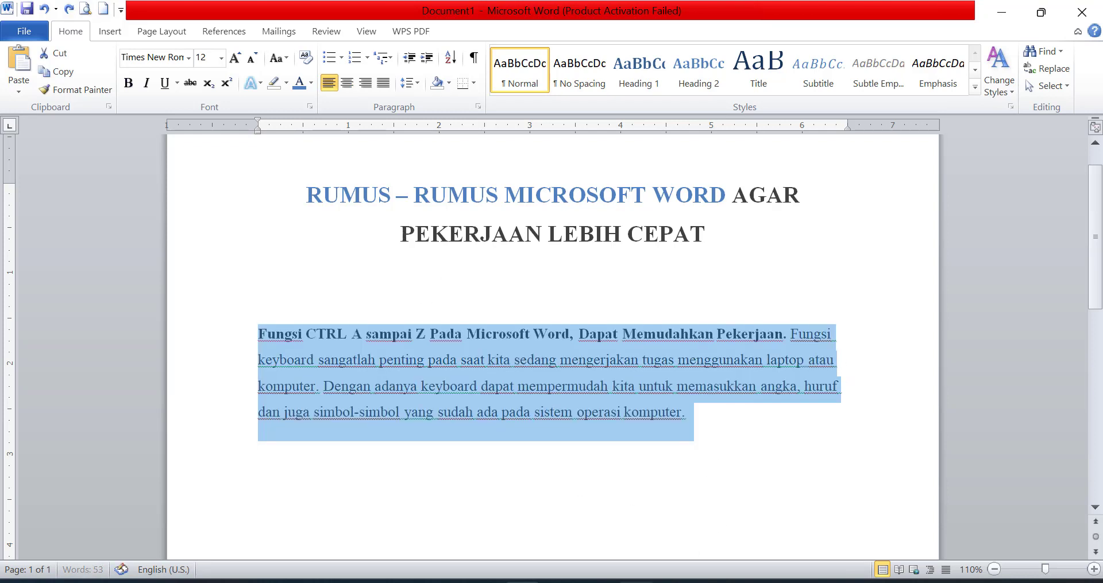
Highlight the CTRL + F description in the browser article, and search the Word document for the text selected in the body paragraph.
key(alt+Tab)
drag(380, 293, 722, 305)
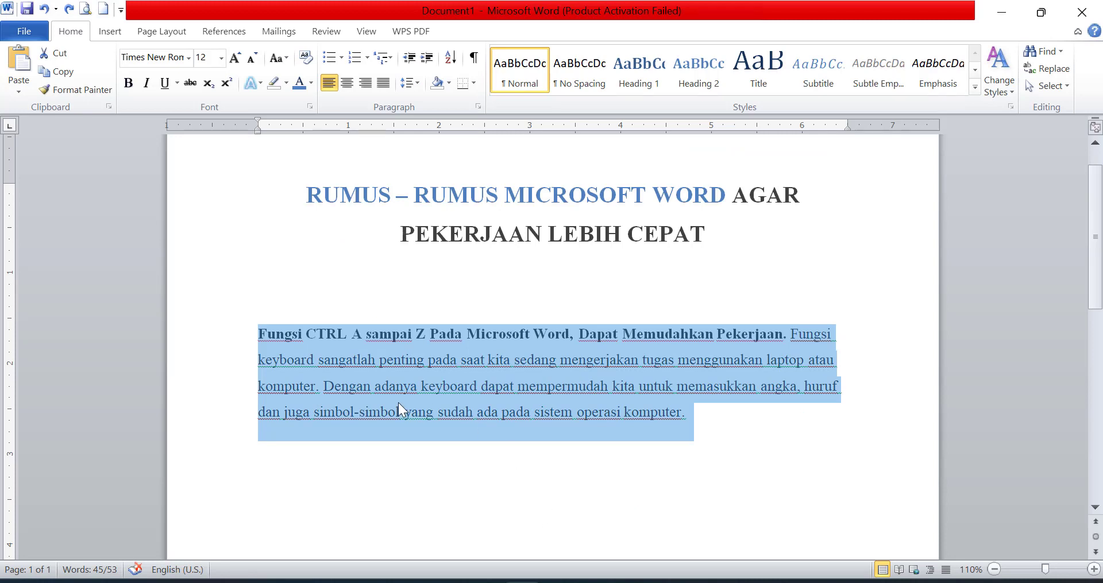
click(280, 361)
drag(258, 334, 719, 411)
key(ctrl+f)
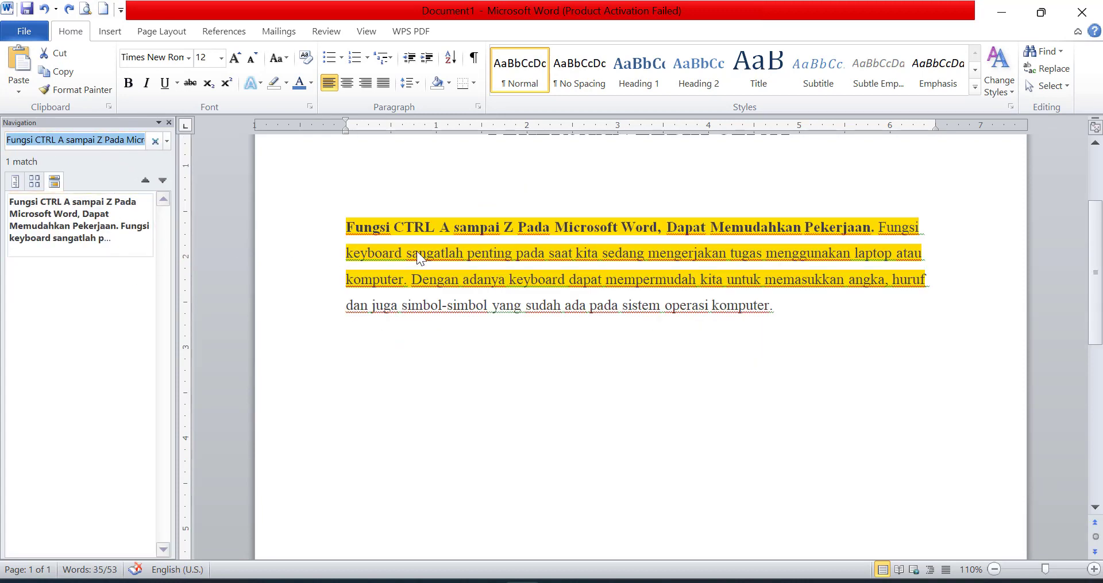
Select the text of the body paragraph marked as the search match.
drag(347, 227, 516, 251)
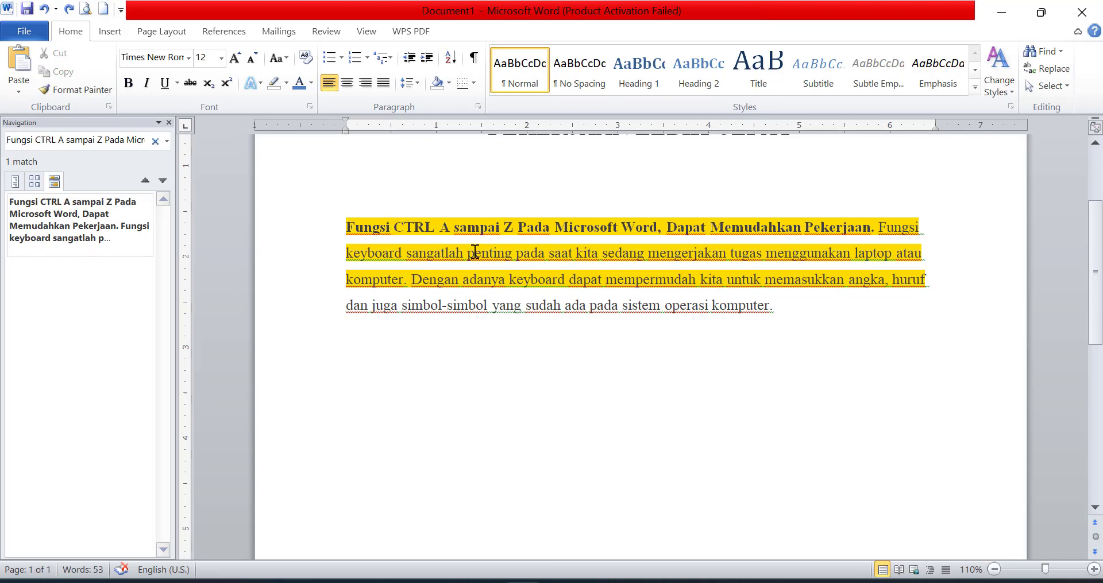
drag(369, 227, 870, 281)
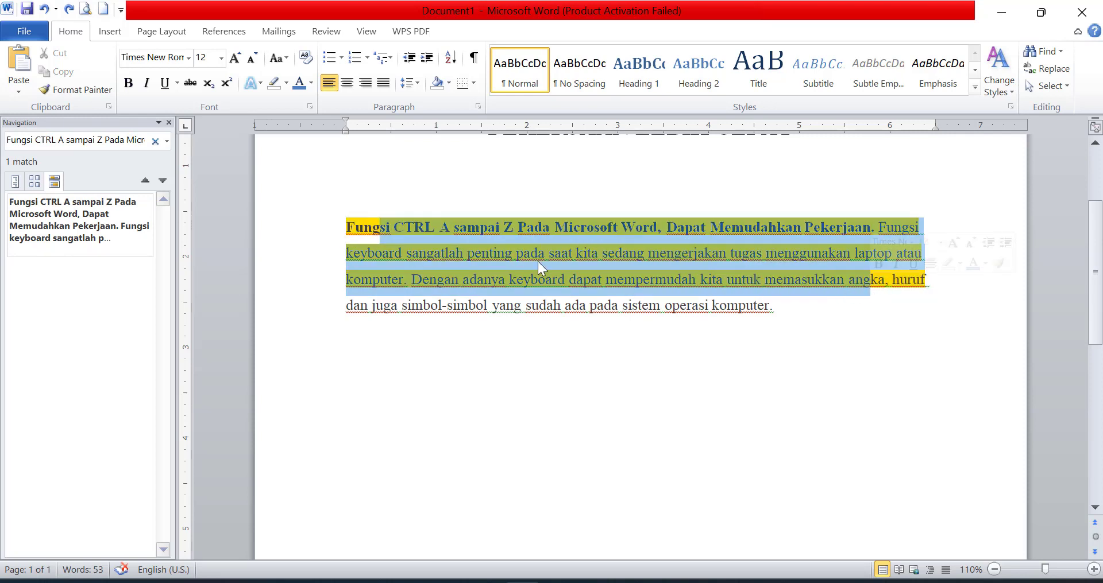
click(538, 262)
drag(319, 229, 785, 315)
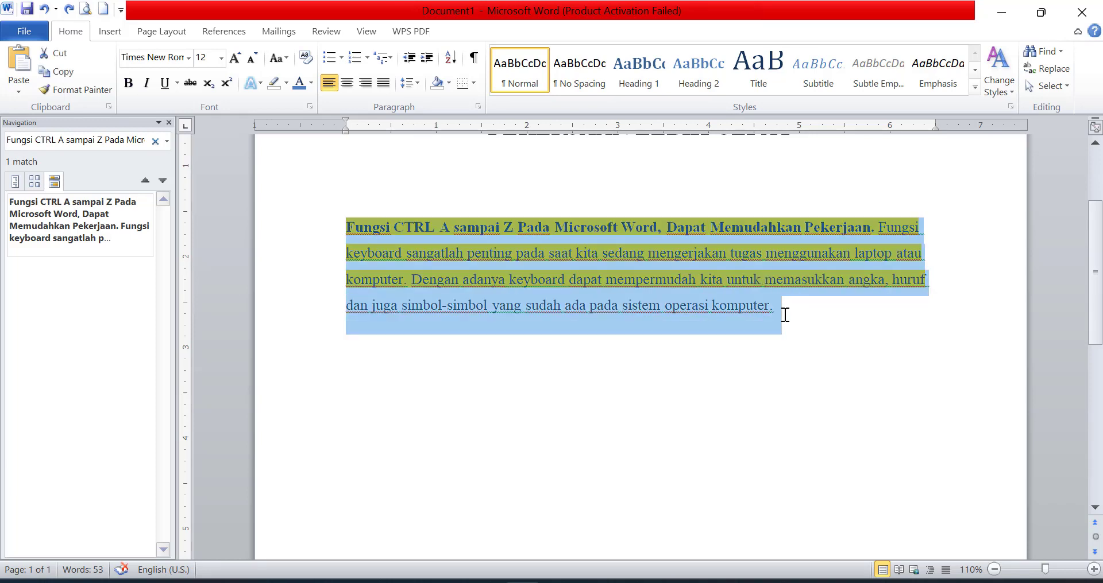
scroll(784, 315, up, 2)
scroll(348, 285, down, 1)
drag(346, 286, 860, 337)
Switch to the browser article and highlight the CTRL + G description.
click(599, 582)
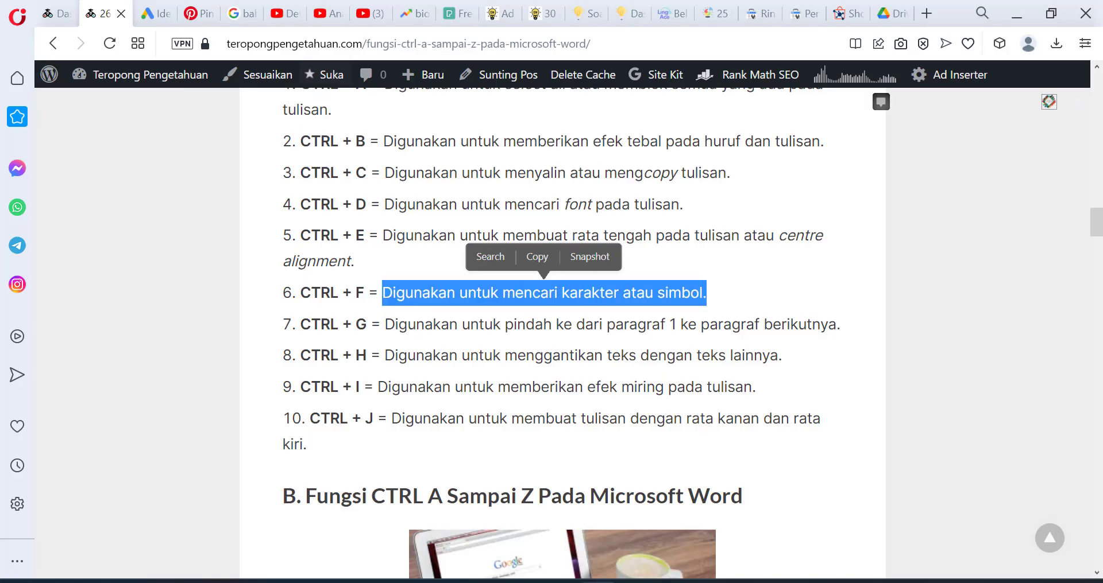
click(599, 582)
click(599, 582)
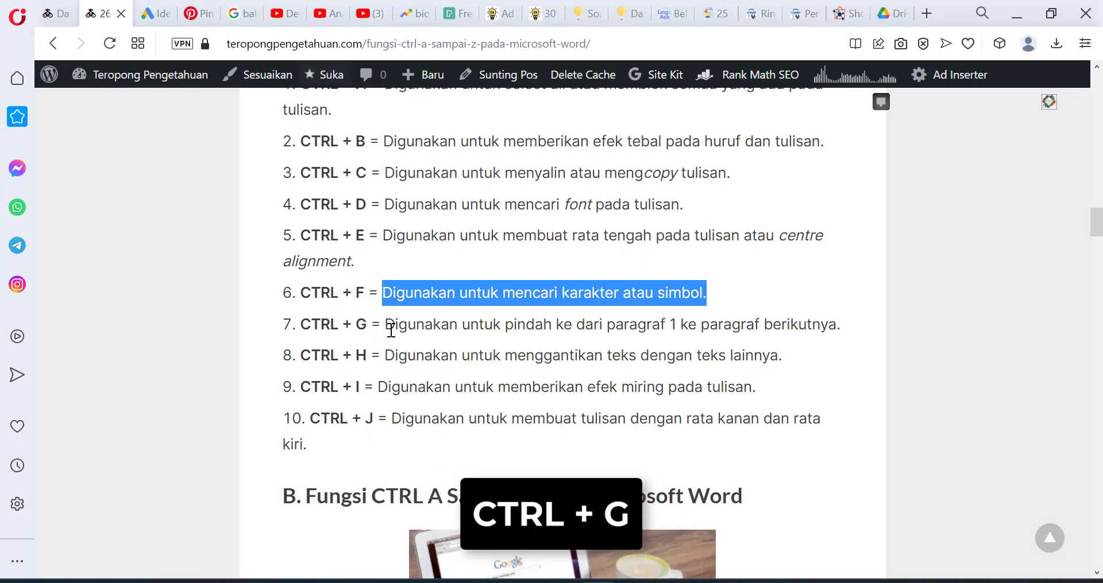
click(442, 326)
drag(441, 326, 844, 322)
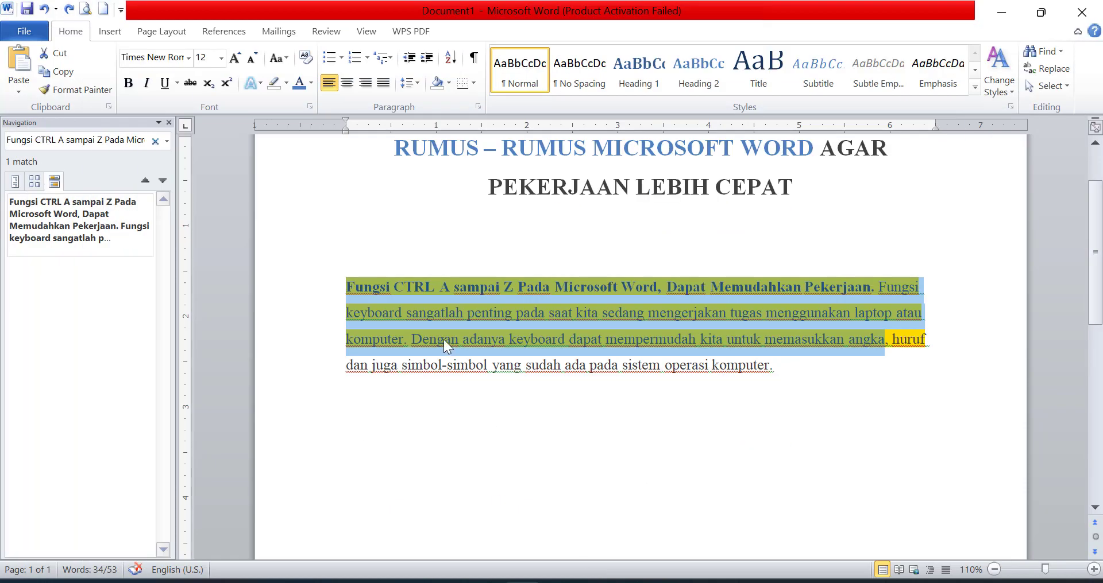
Close the search pane in Word and place the cursor at the start of the body paragraph.
click(443, 339)
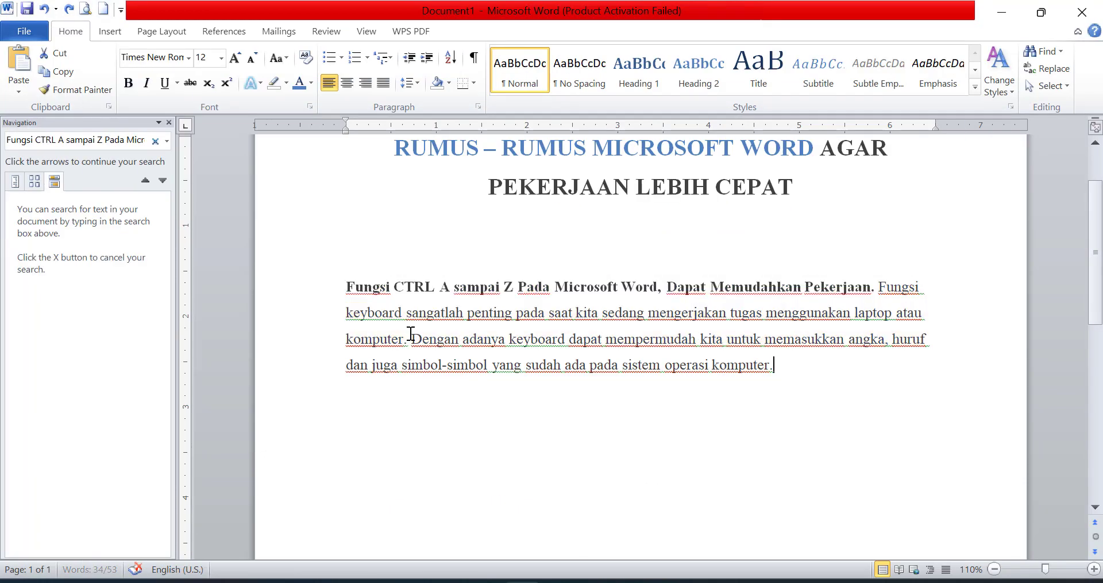
click(169, 123)
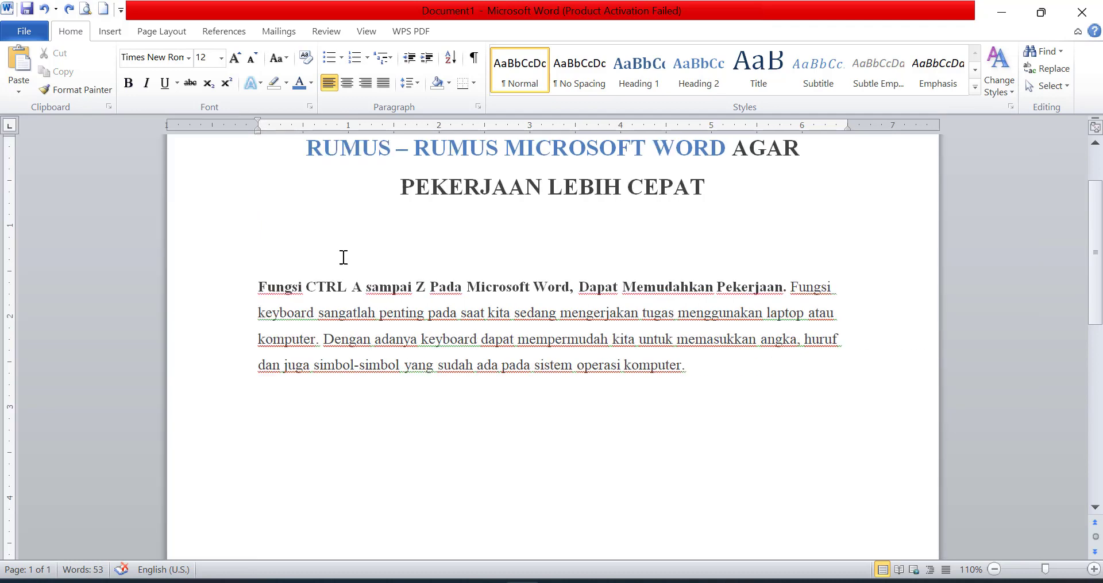
click(258, 289)
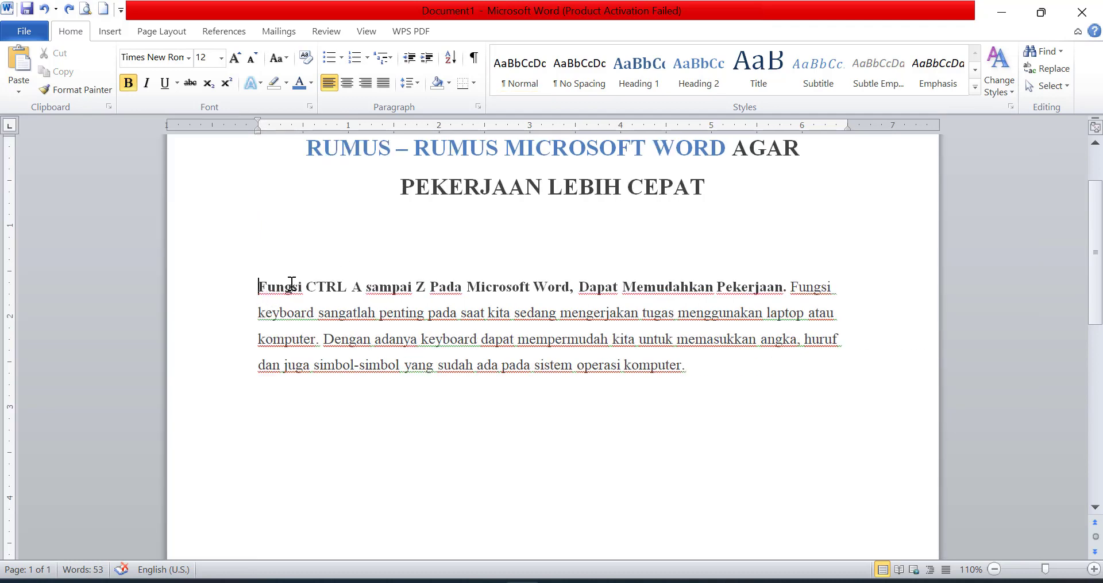
Use Go To to jump to page 2 of the document.
key(ctrl+g)
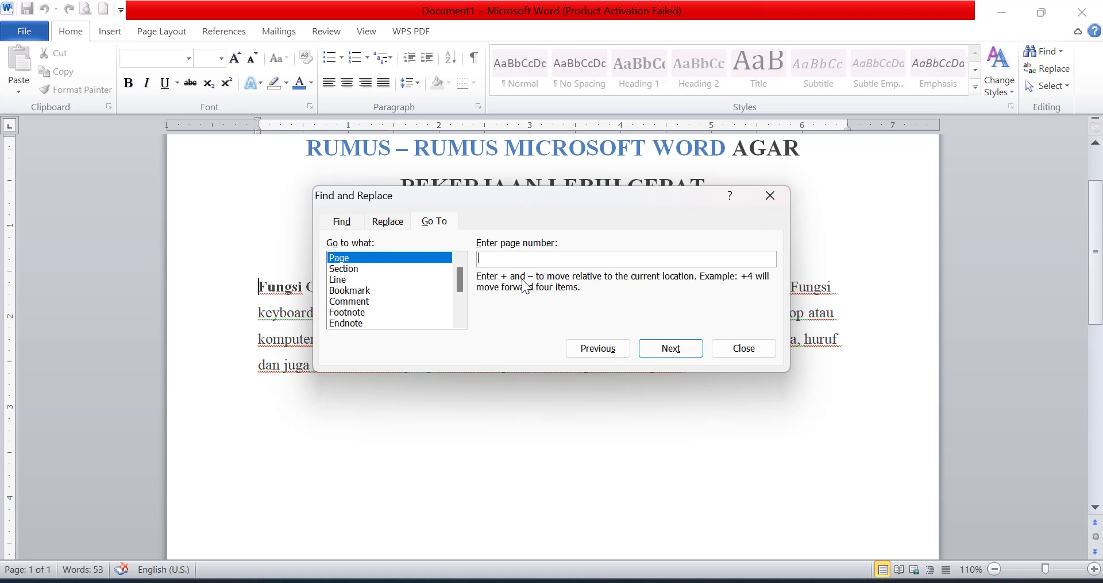
text(2)
click(665, 356)
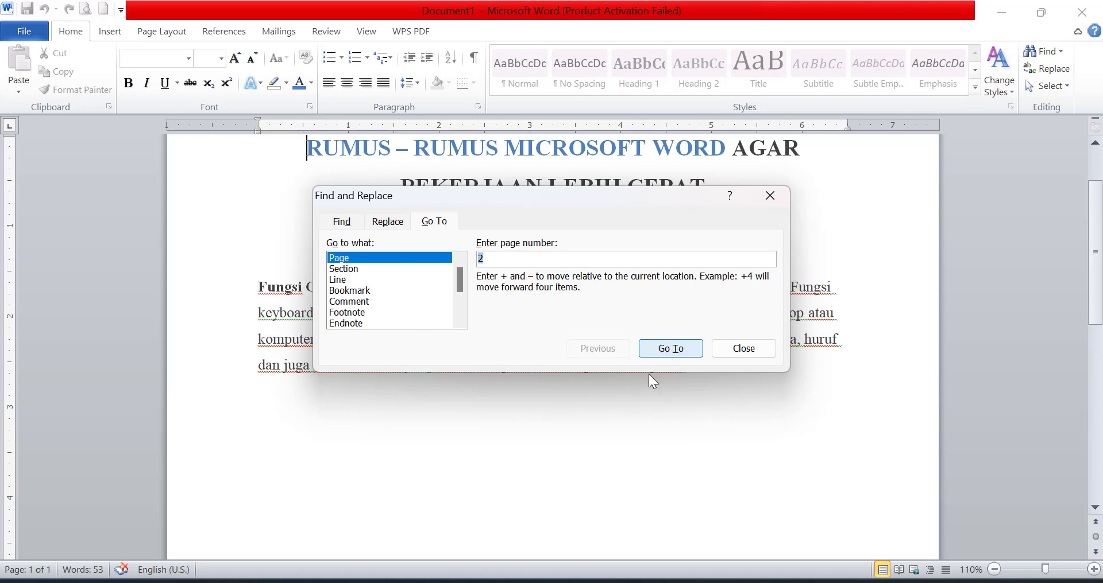
scroll(647, 434, down, 1)
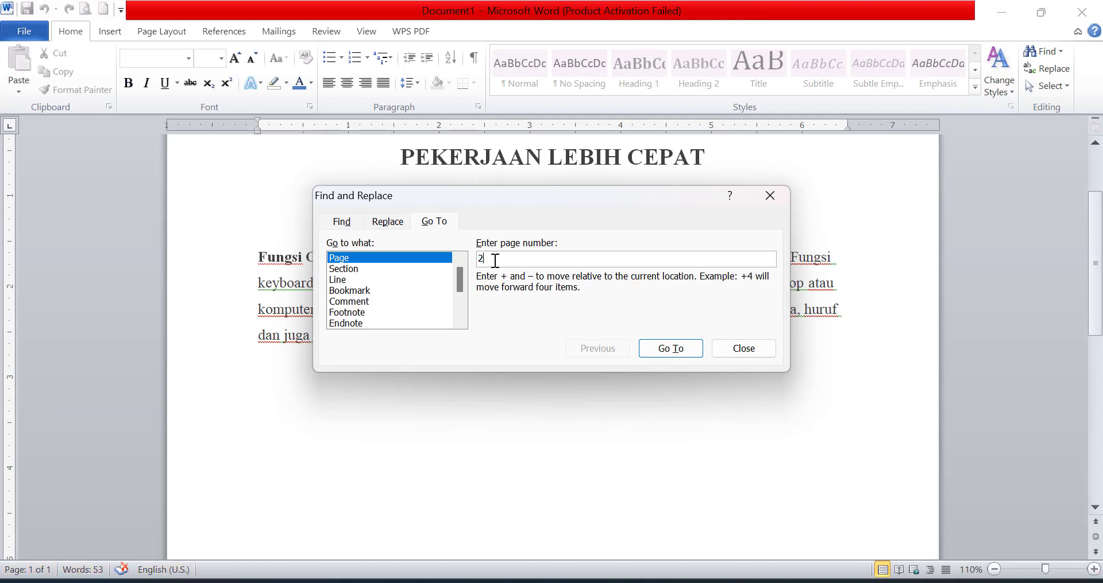
Enter 1, 2 and 3 in turn as the Go To page number, and close the dialog.
key(BackSpace)
text(1)
key(BackSpace)
text(2)
key(BackSpace)
text(3)
click(747, 352)
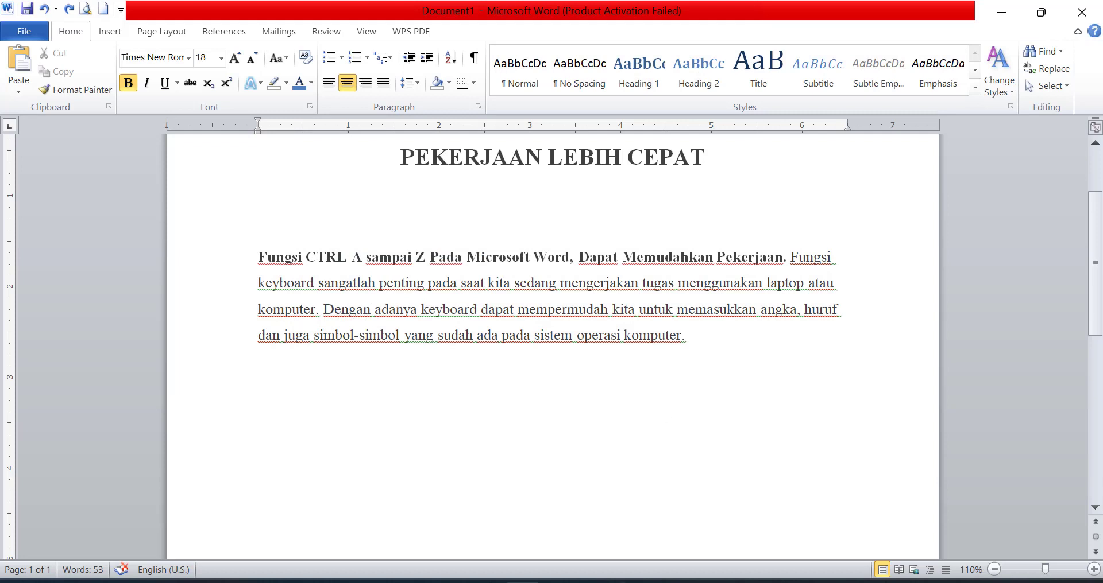
Highlight the CTRL + H description in the browser article, and return to the Word document.
click(597, 581)
scroll(422, 441, down, 2)
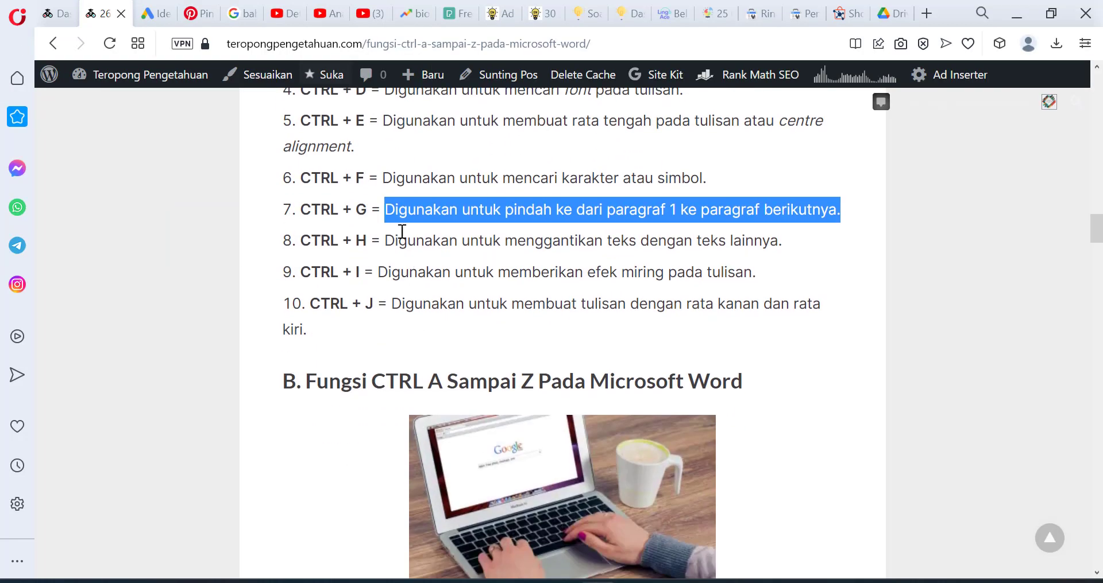
drag(381, 241, 804, 238)
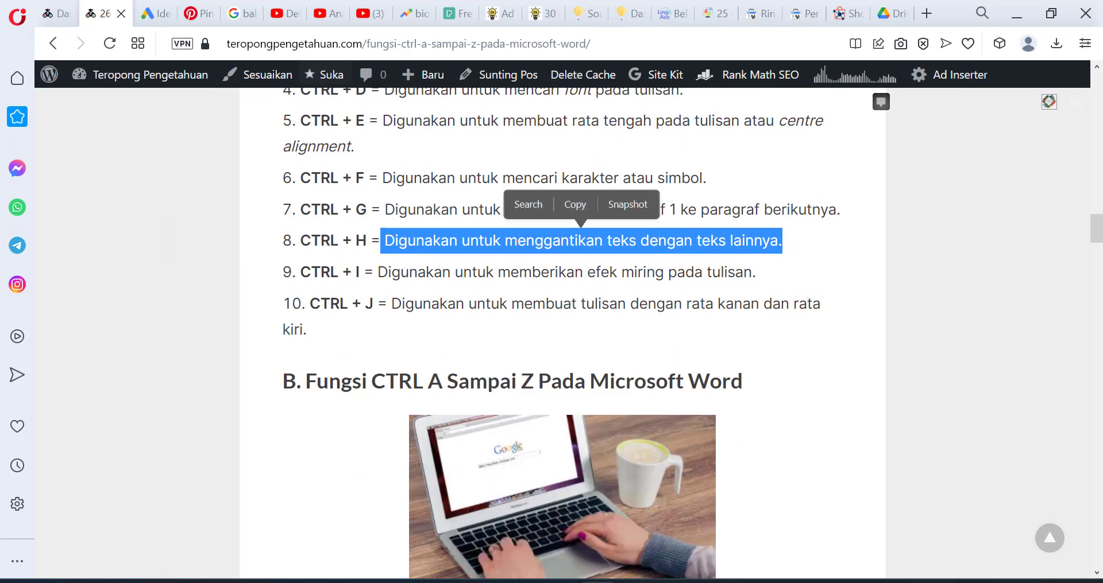
click(522, 581)
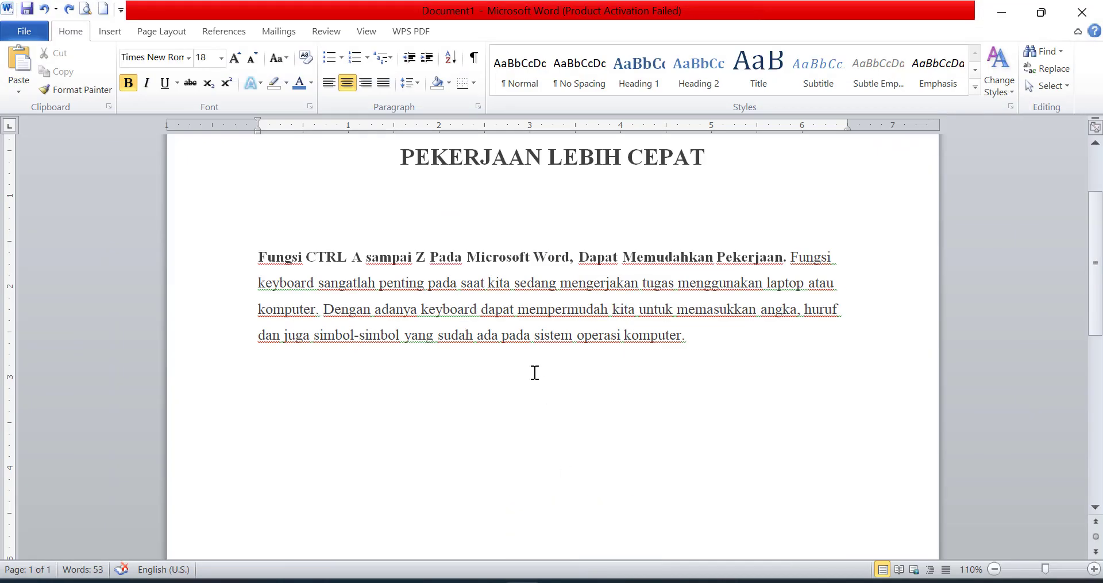
Open the Replace dialog and select "Fungsi CTRL A" at the start of the search text.
key(ctrl+g)
click(729, 350)
key(ctrl+h)
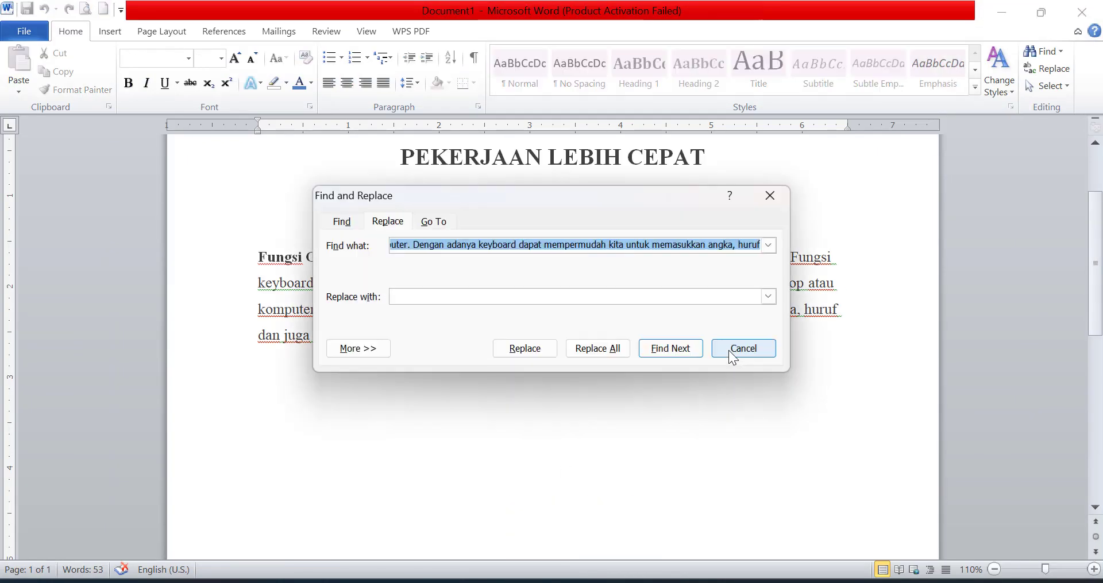
click(485, 246)
drag(447, 245, 354, 232)
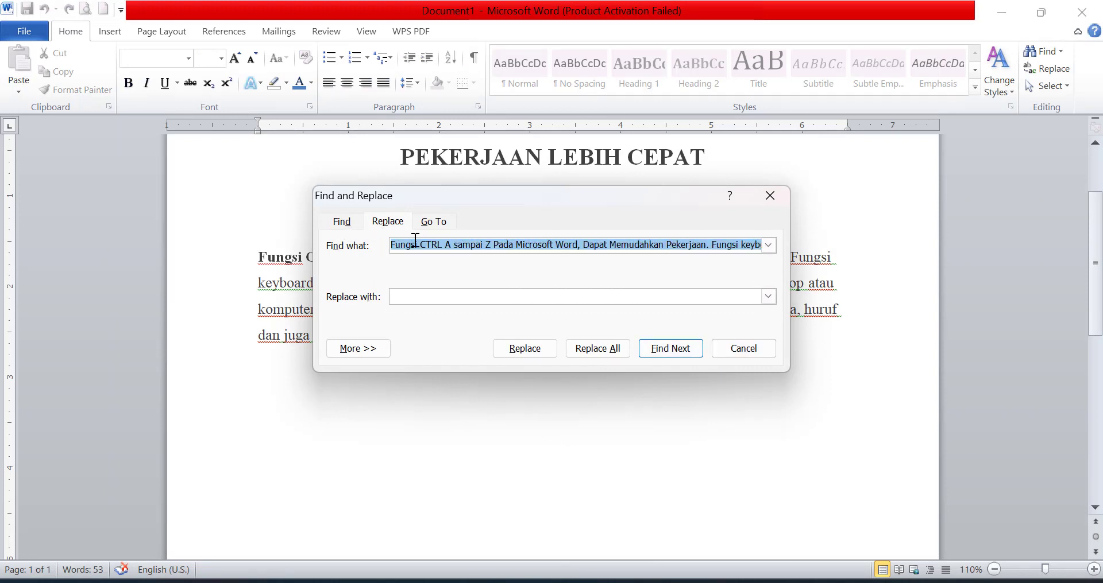
click(437, 245)
drag(470, 245, 648, 251)
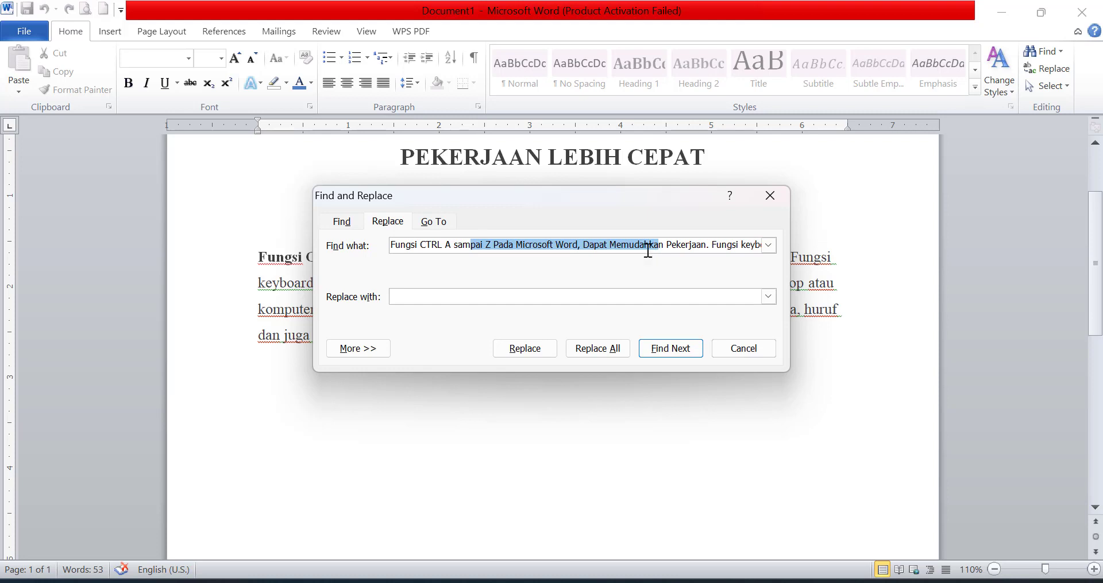
click(448, 245)
drag(451, 244, 376, 243)
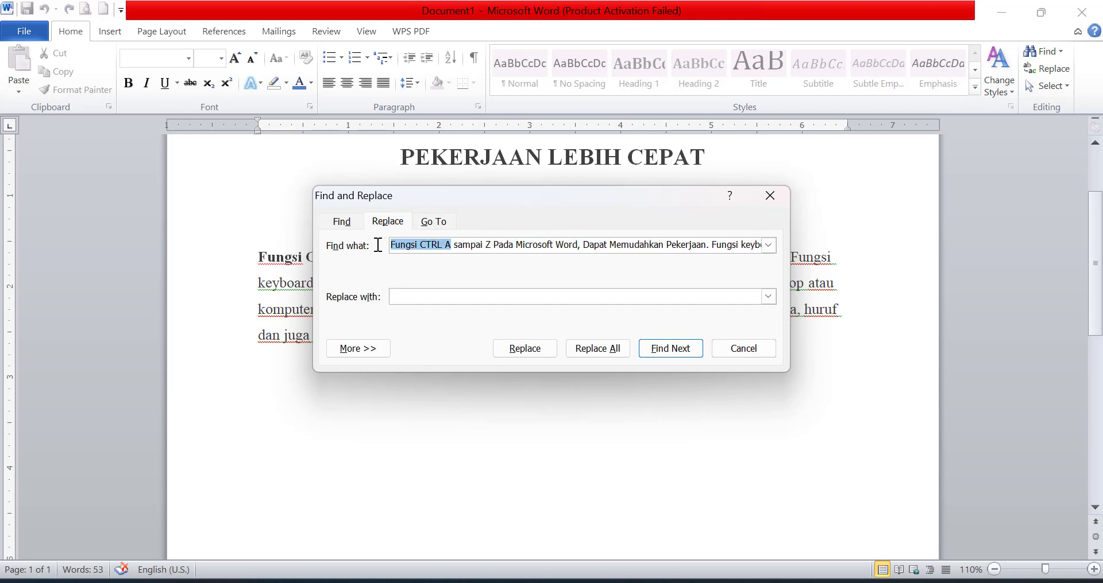
click(430, 296)
key(ctrl+v)
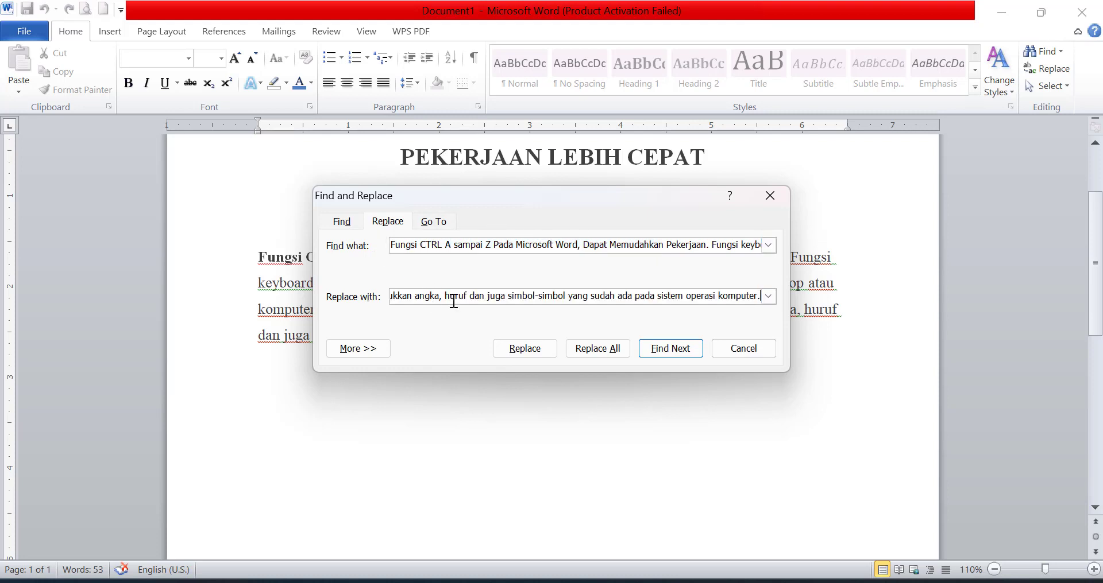
key(ctrl+z)
Copy "Fungsi CTRL A" from the search text into the replacement text and change it to "Fungsi CTRL B".
drag(451, 245, 383, 244)
key(ctrl+c)
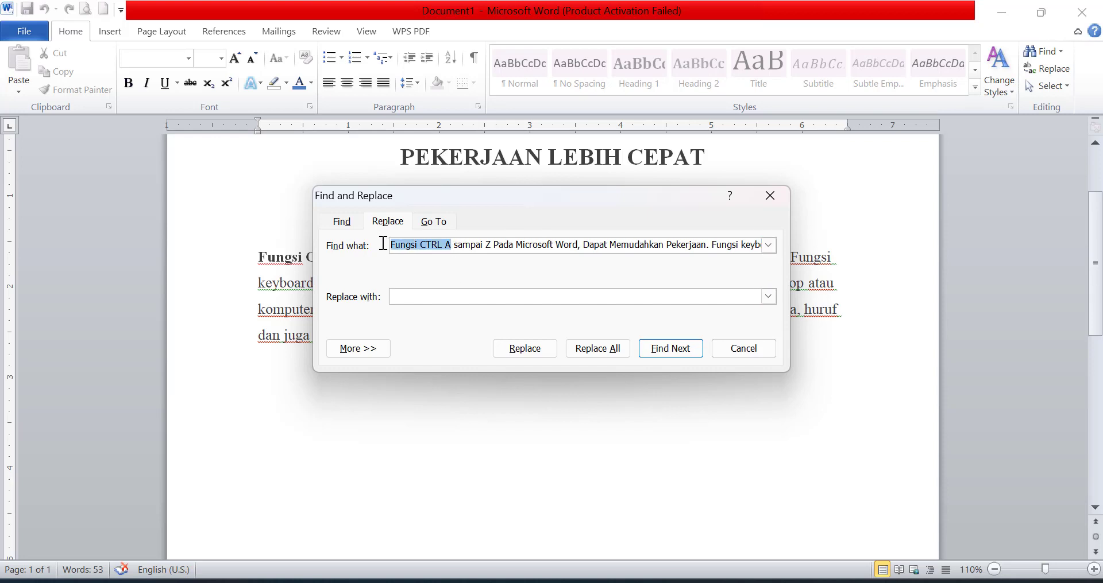
click(412, 293)
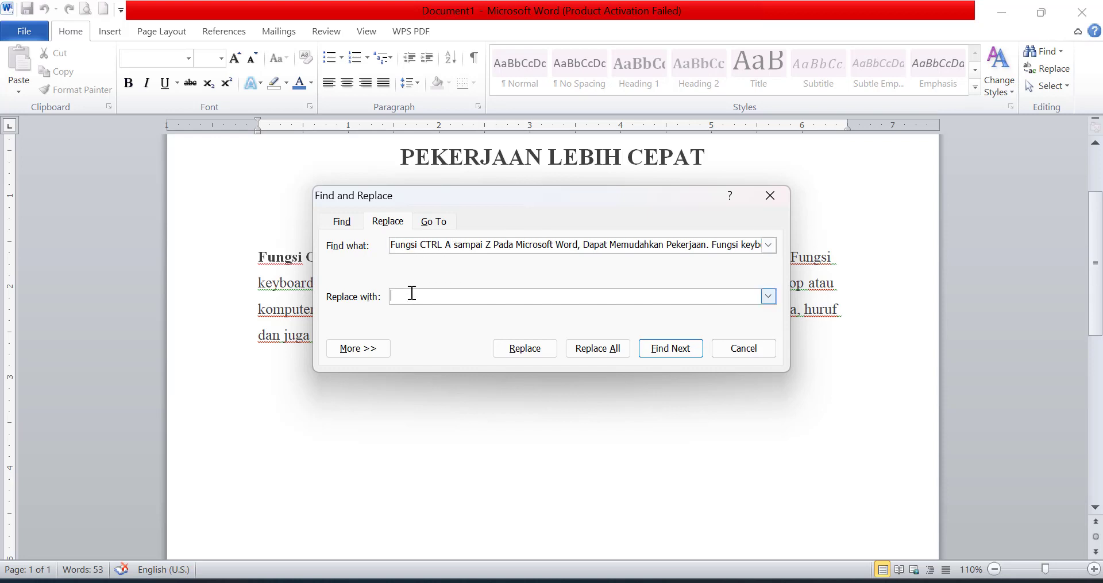
key(ctrl+v)
key(BackSpace)
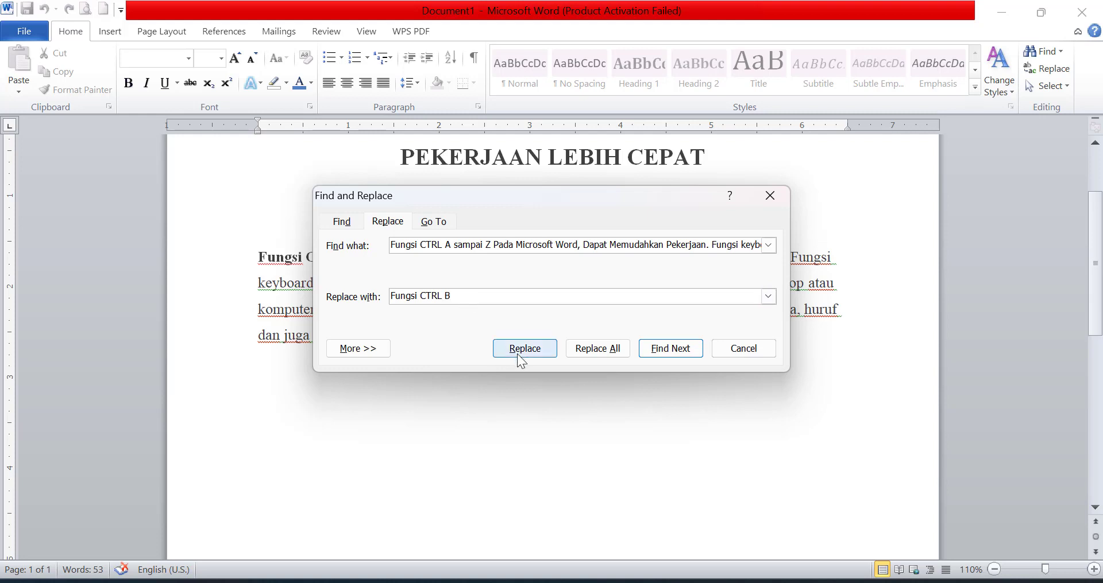
Replace all occurrences of the search text with "Fungsi CTRL B" and close the dialog.
click(519, 351)
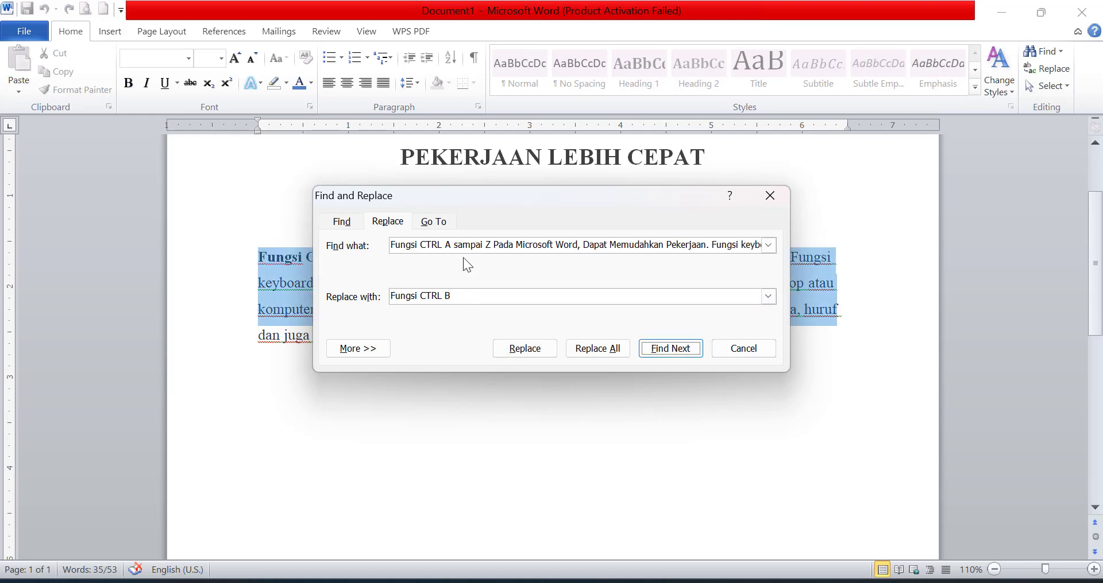
drag(465, 197, 474, 254)
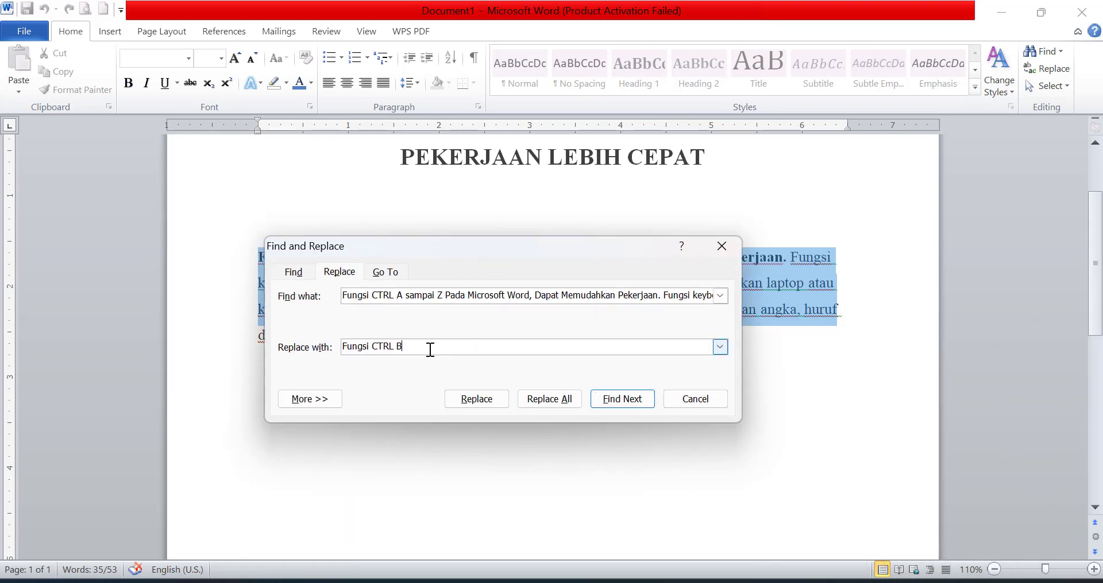
click(553, 401)
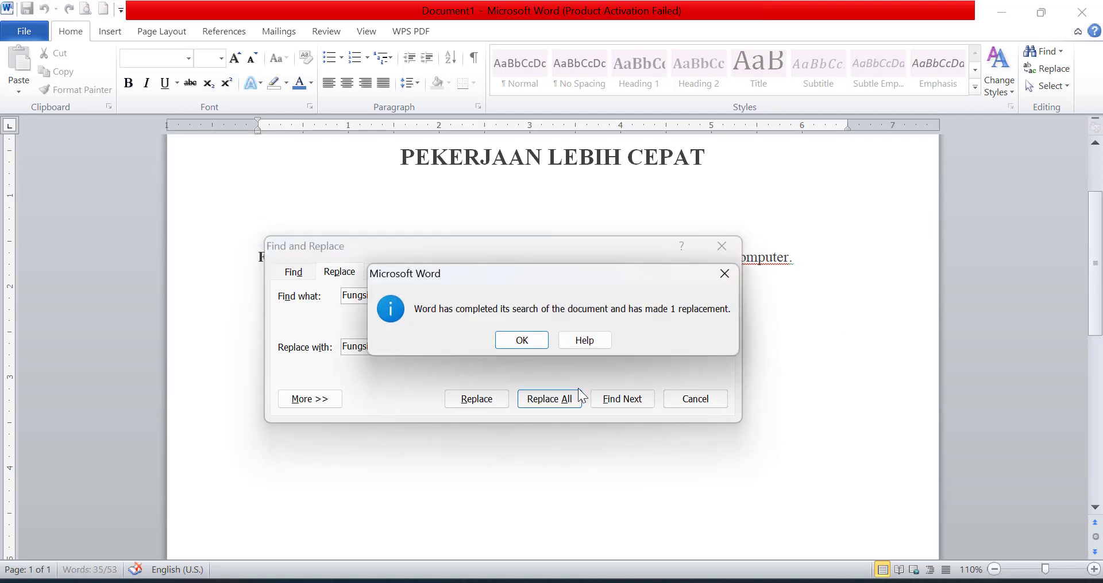
click(500, 340)
click(719, 254)
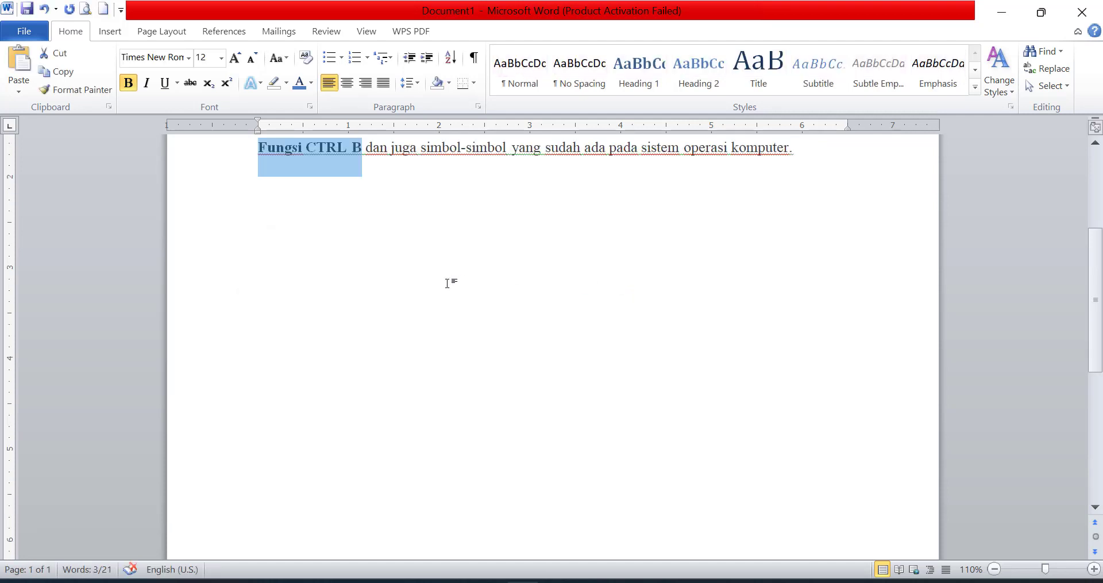
Select "Fungsi CTRL B" at the start of the body paragraph, and undo the text replacement.
scroll(402, 284, up, 2)
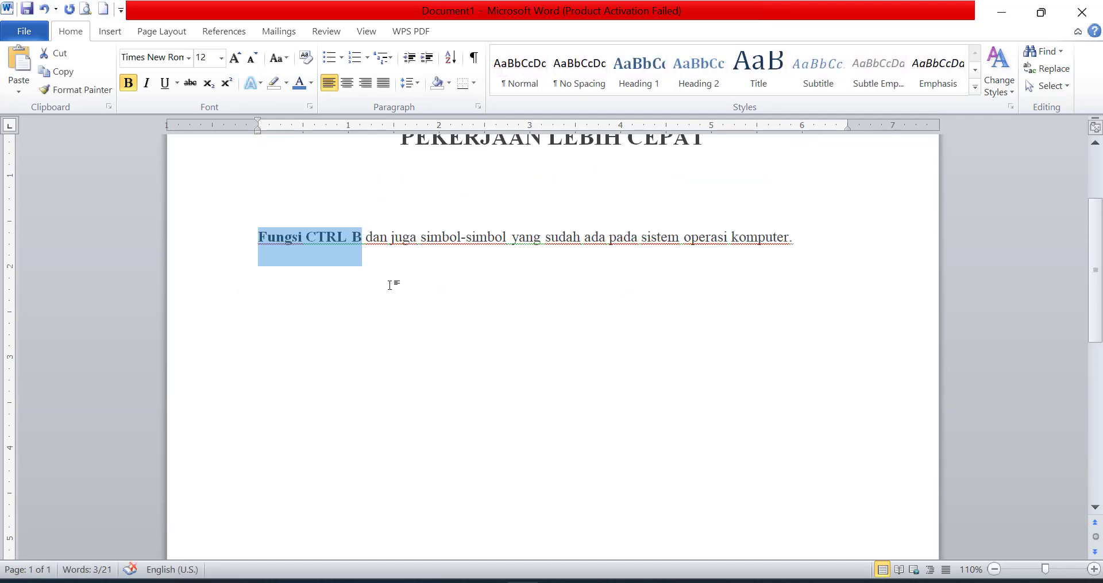
click(357, 242)
drag(358, 239, 267, 236)
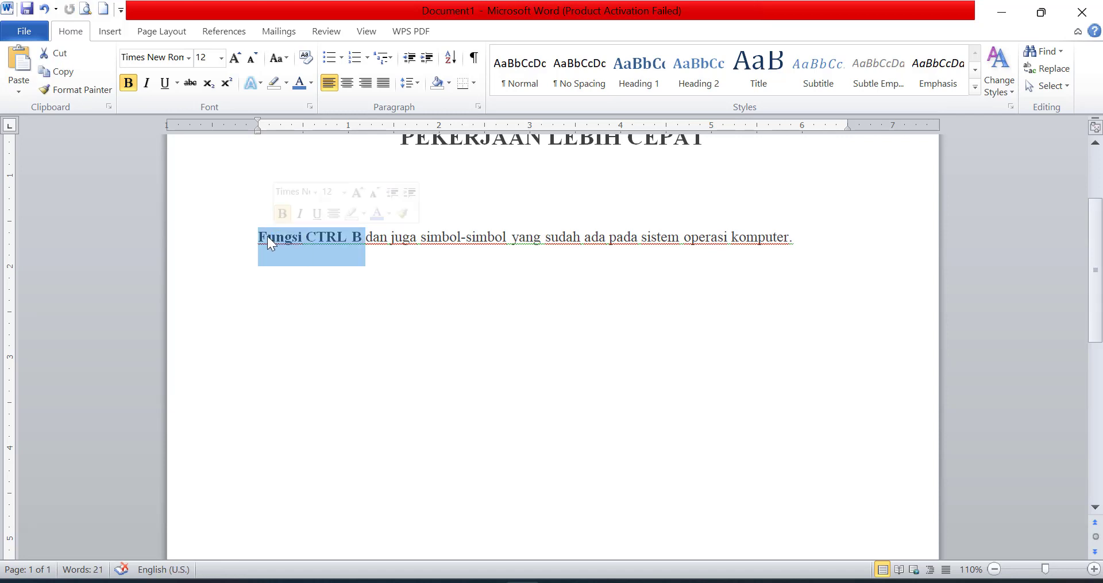
key(ctrl+z)
Check the CTRL + I entry in the browser article, and italicize the last line of the Word document's body paragraph.
key(alt+Tab)
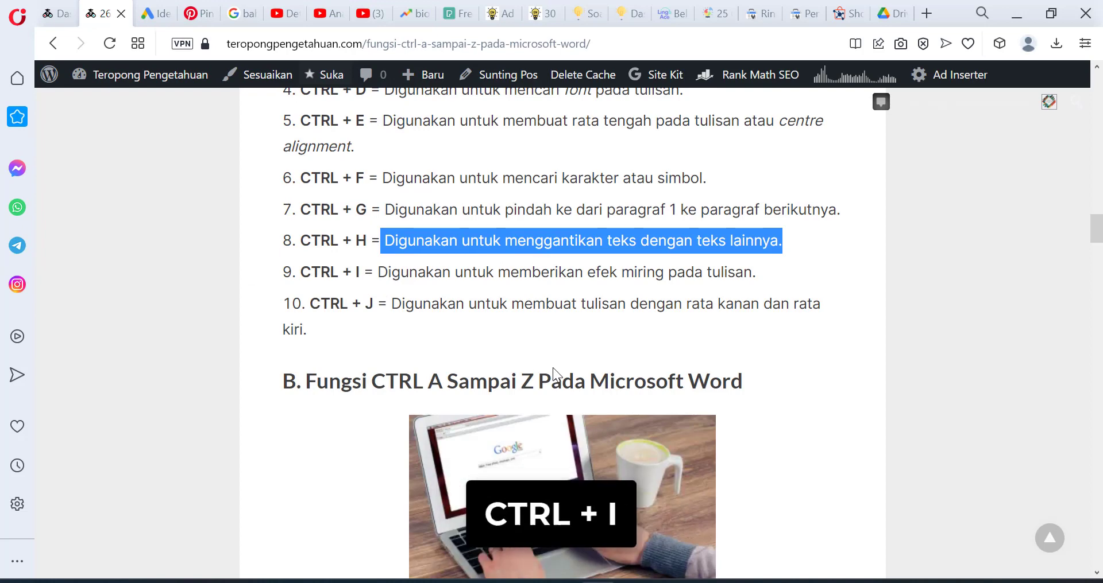
key(alt+Tab)
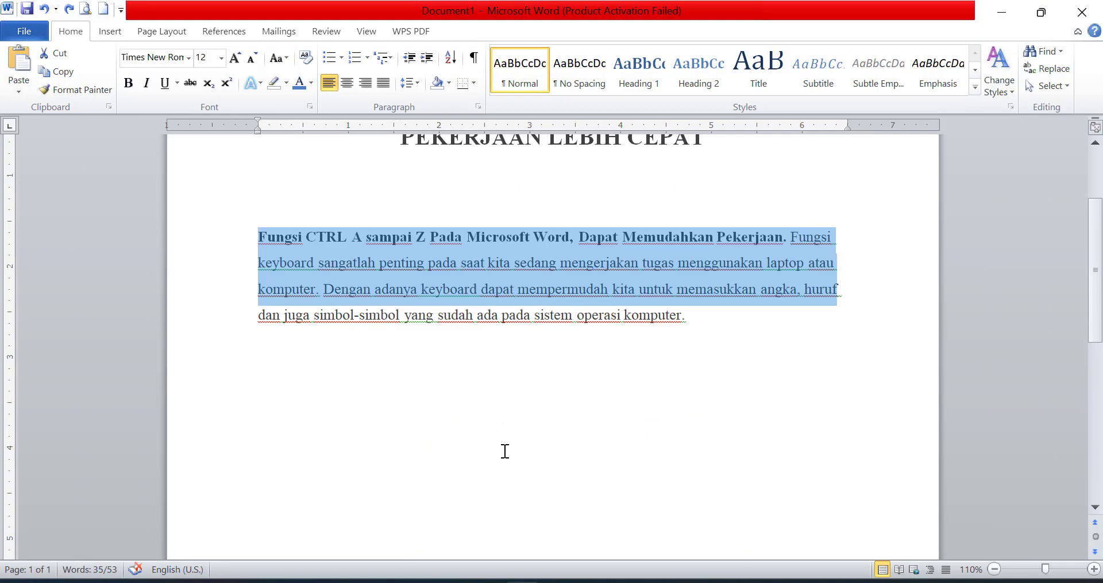
click(356, 307)
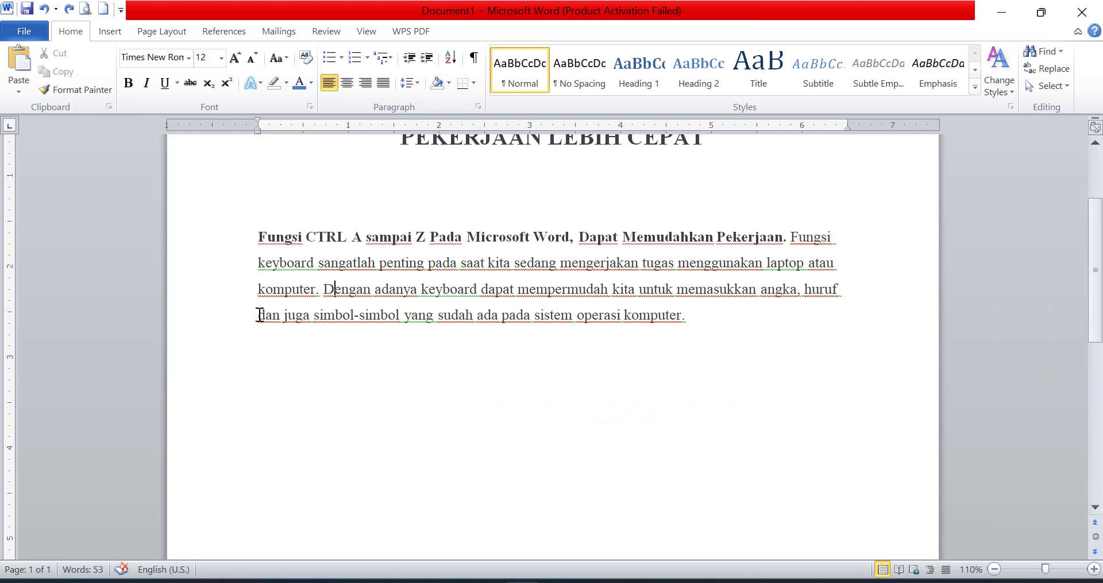
drag(259, 315, 751, 330)
key(ctrl+i)
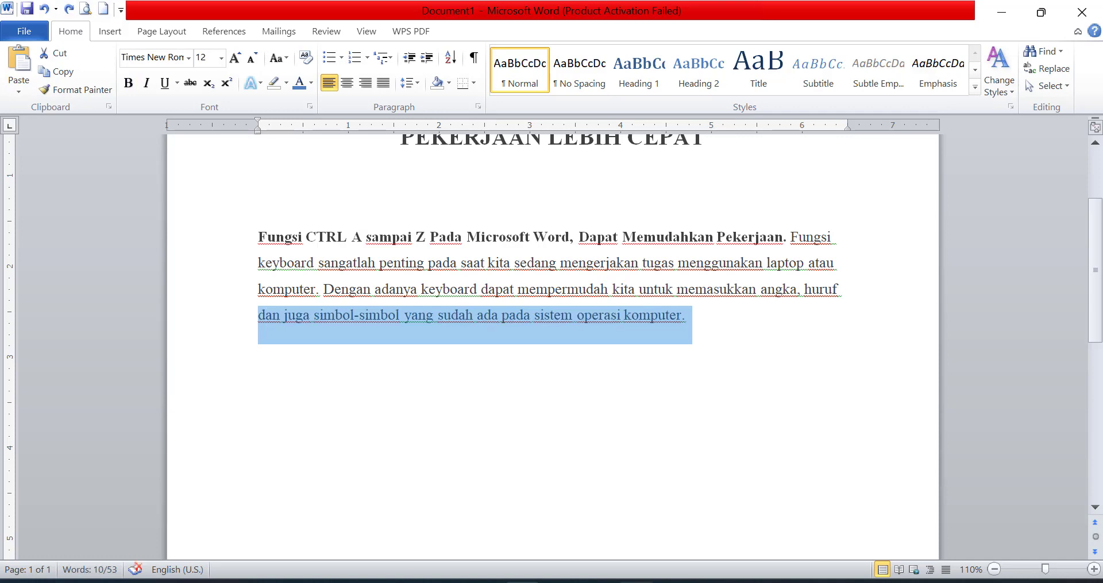
Switch to the browser article and highlight the CTRL + J description.
key(alt+Tab)
scroll(409, 336, down, 1)
scroll(409, 251, up, 2)
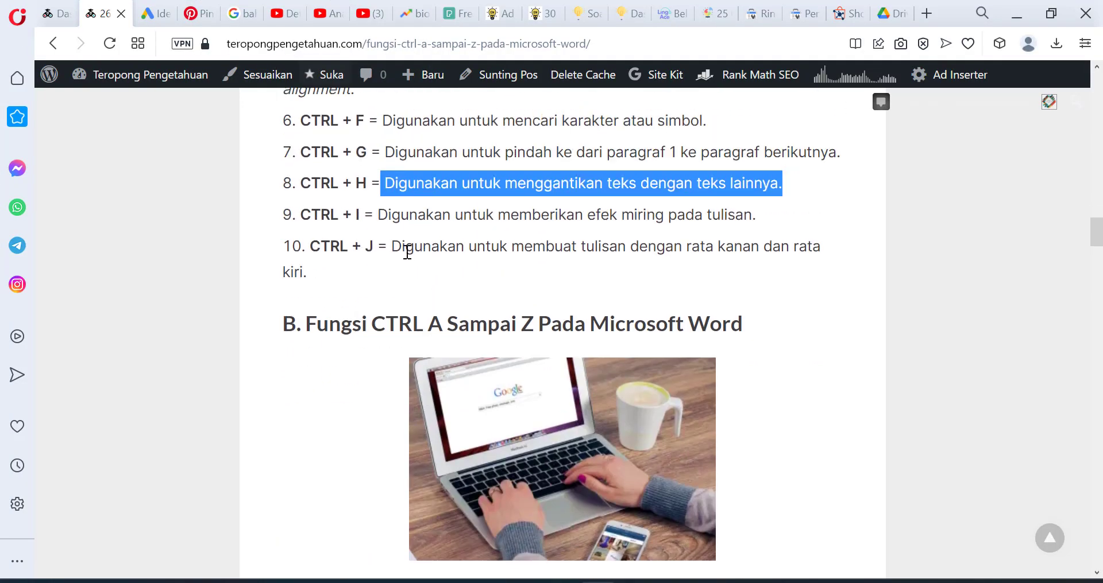
drag(392, 251, 763, 258)
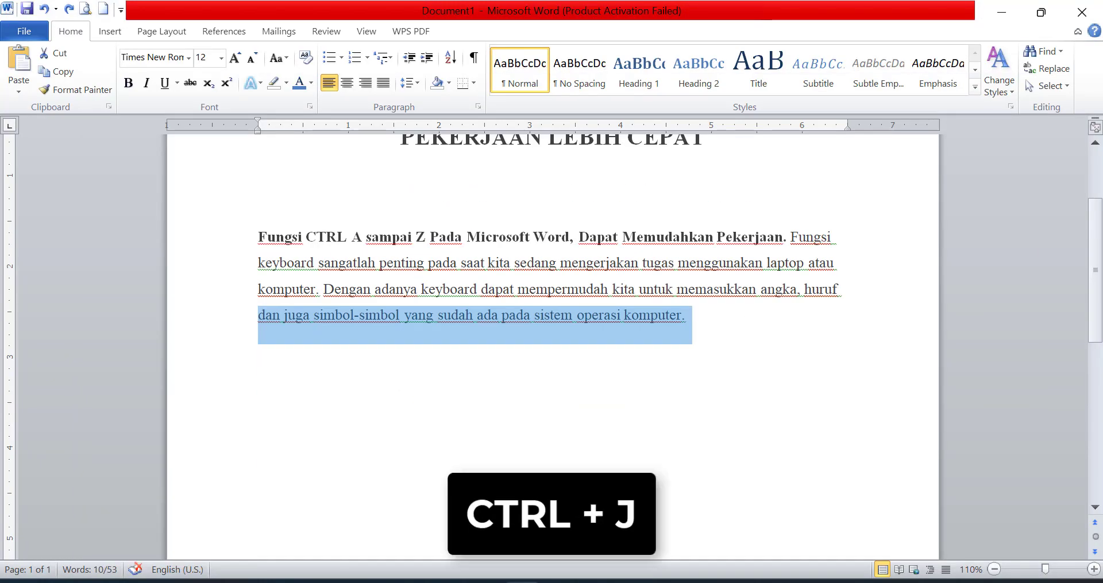
Justify all the text in the Word document, and undo the alignment change.
key(ctrl+a)
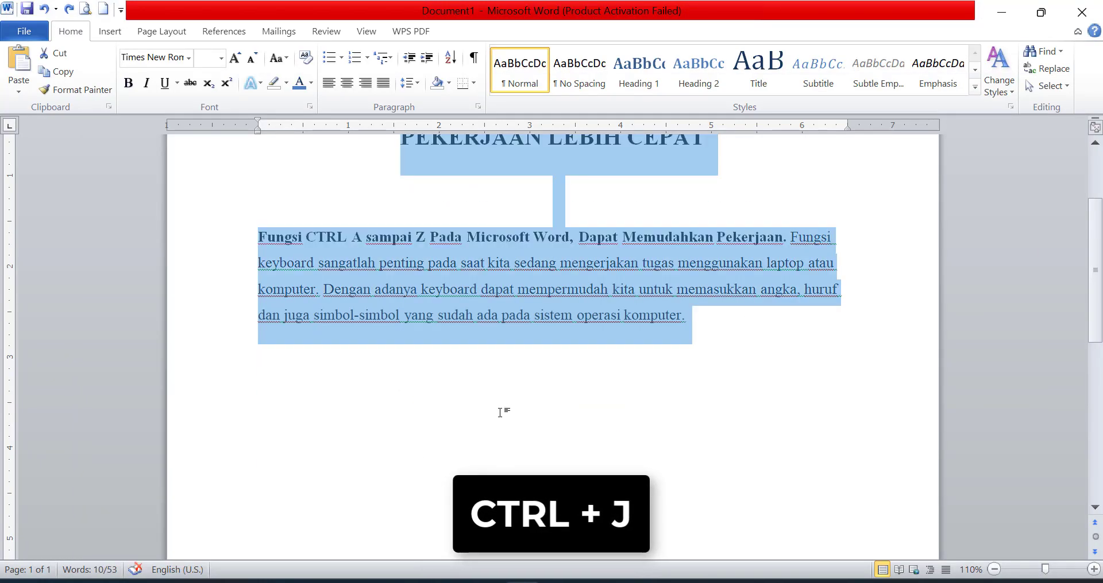
scroll(463, 277, up, 2)
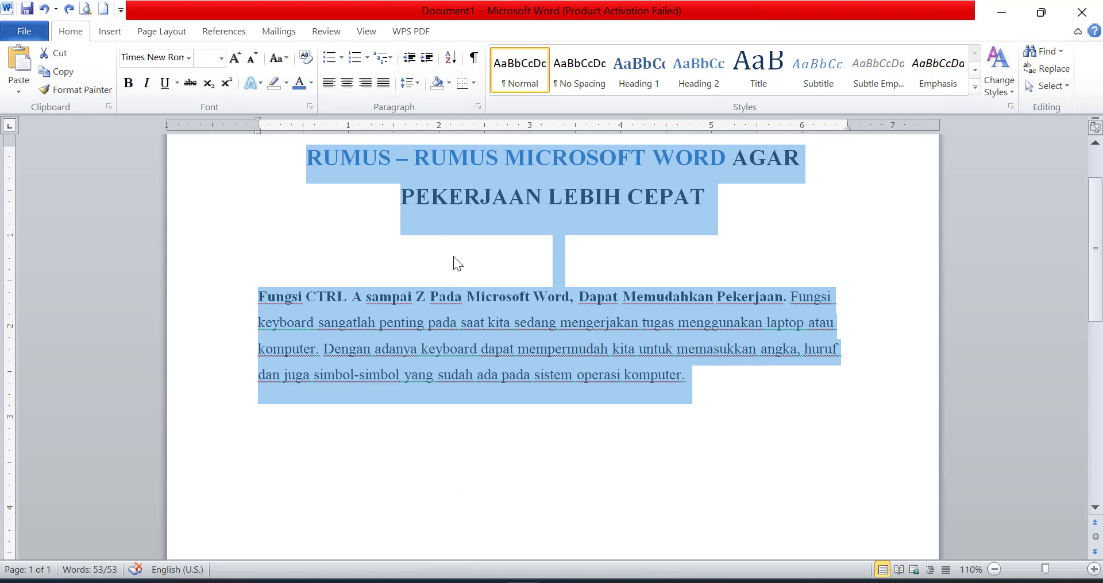
key(ctrl+j)
scroll(453, 256, up, 2)
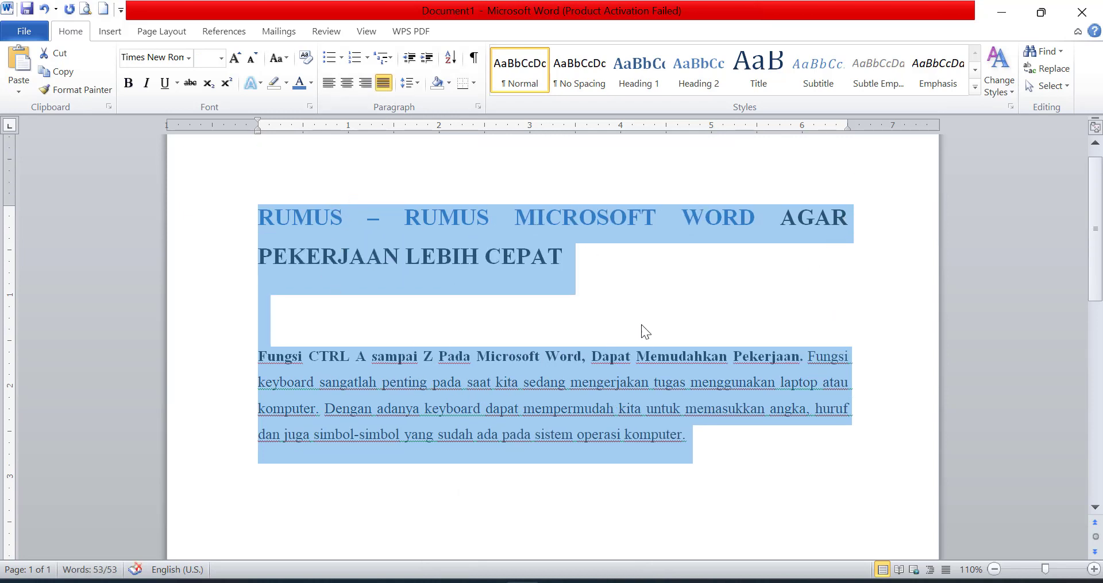
key(ctrl+z)
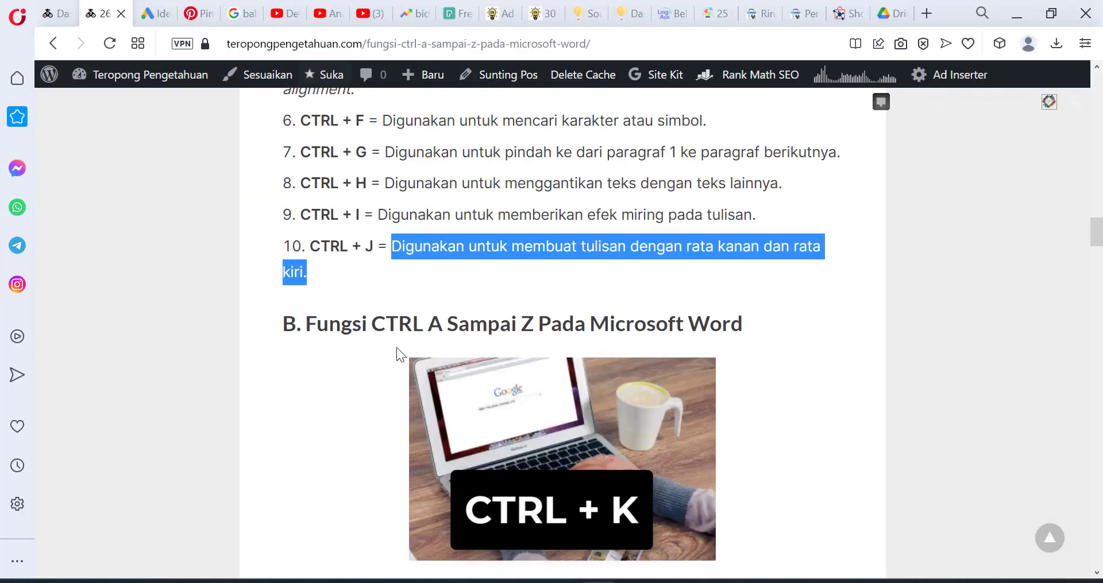
Highlight the CTRL + K description in section B of the browser article.
scroll(397, 352, down, 6)
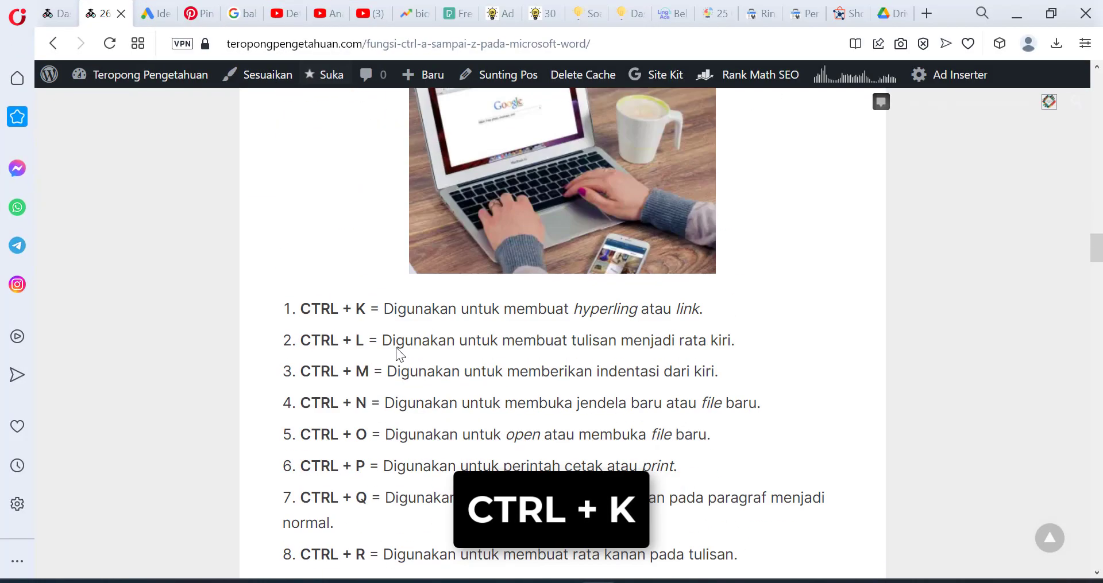
drag(382, 255, 710, 251)
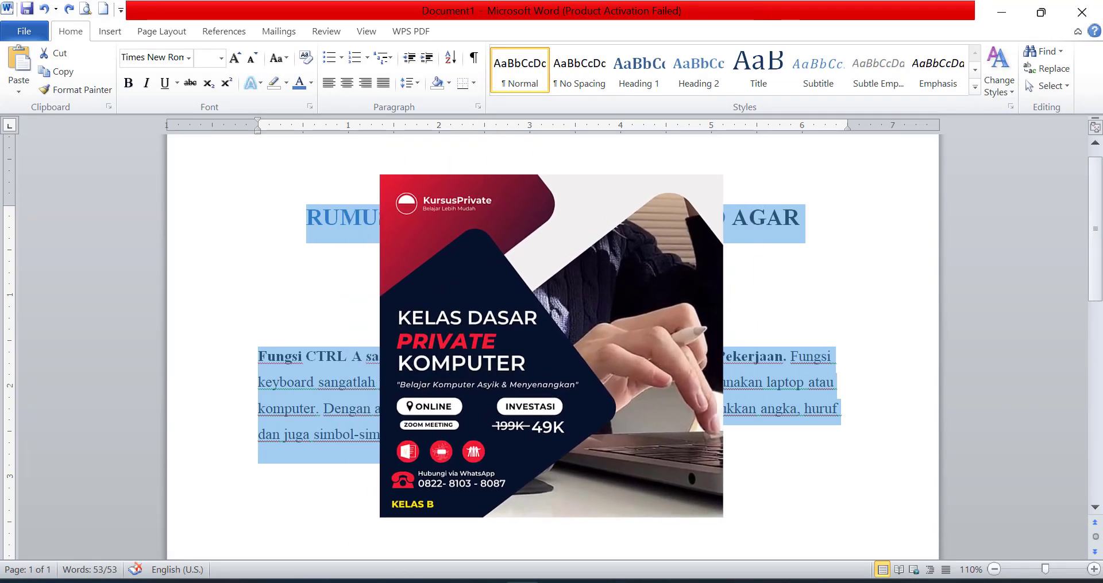
Hyperlink the whole Word document's text to the "Convert to PDF" folder in Documents.
key(ctrl+k)
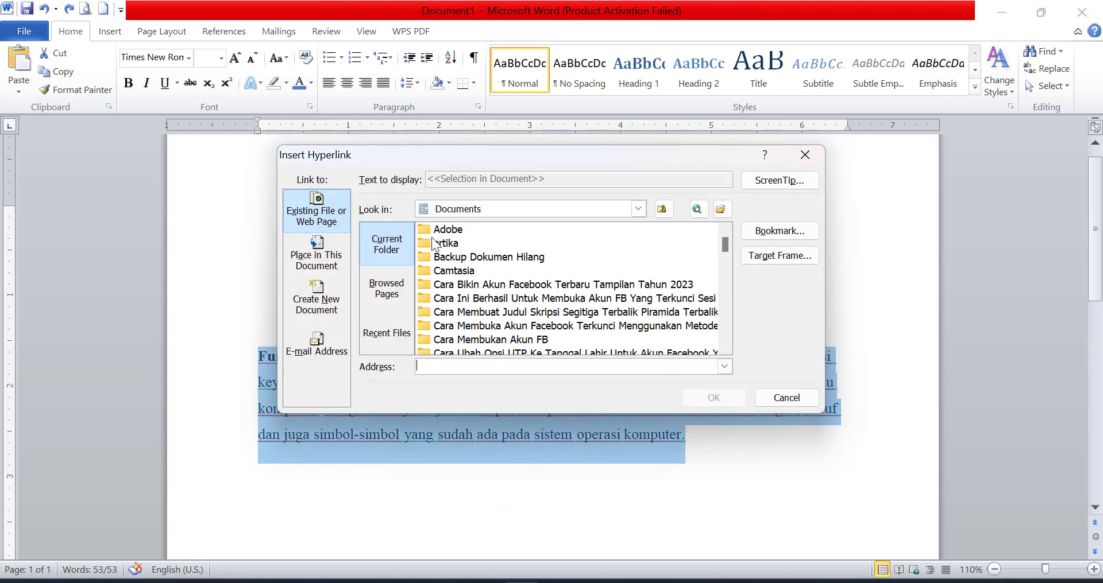
scroll(454, 265, down, 2)
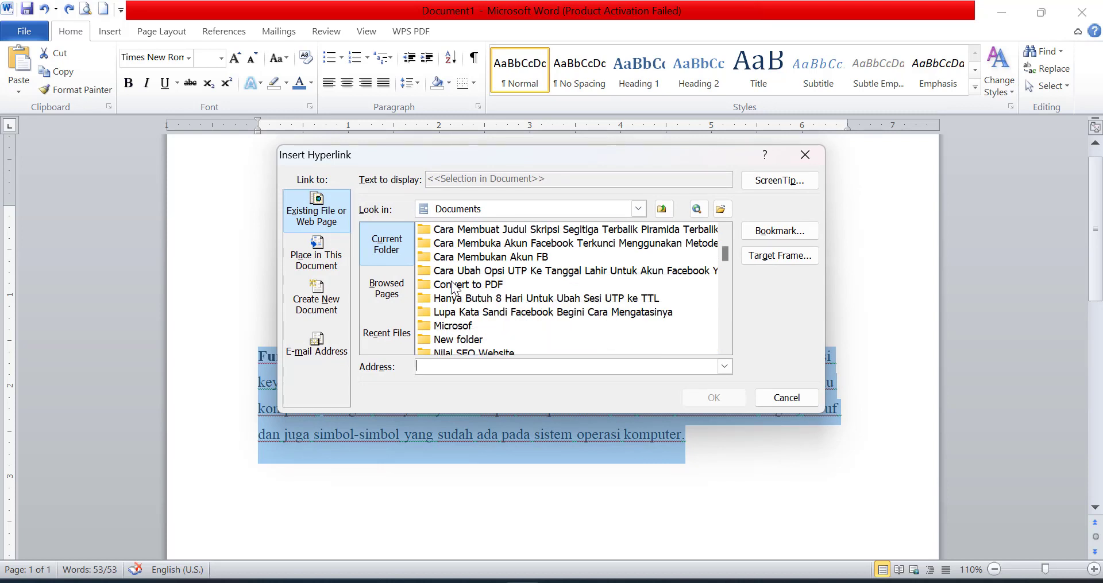
click(454, 285)
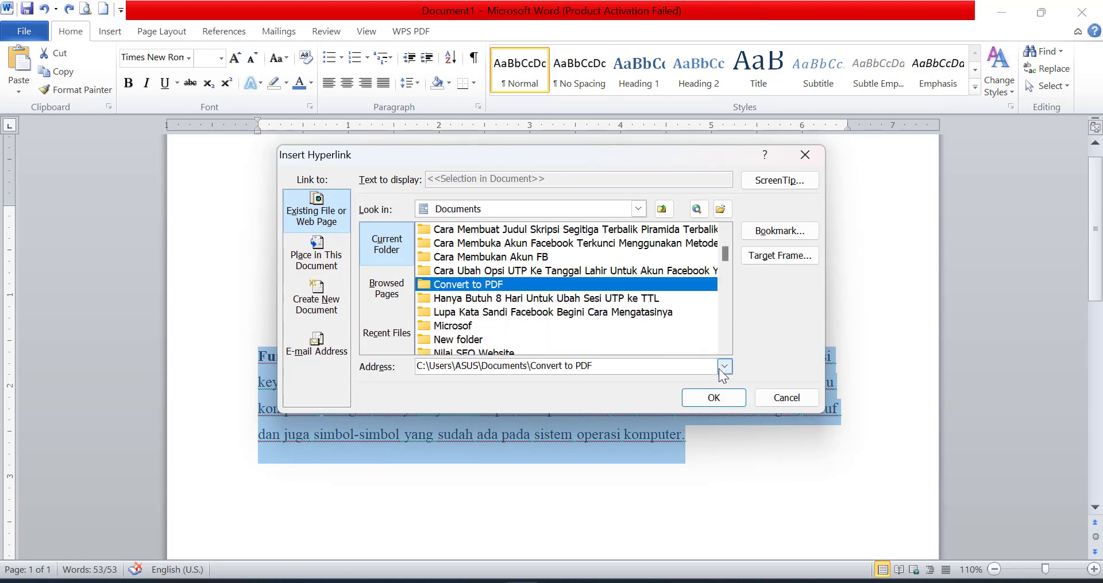
click(713, 398)
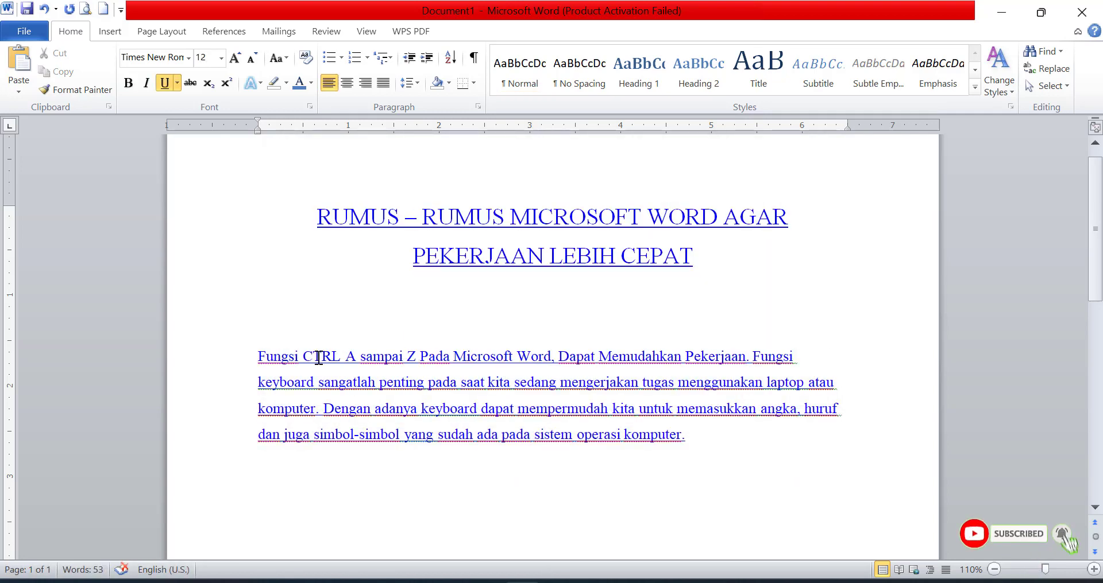
Select the linked heading, the body paragraph and the whole text in turn, and undo the hyperlink.
click(299, 356)
drag(335, 203, 754, 310)
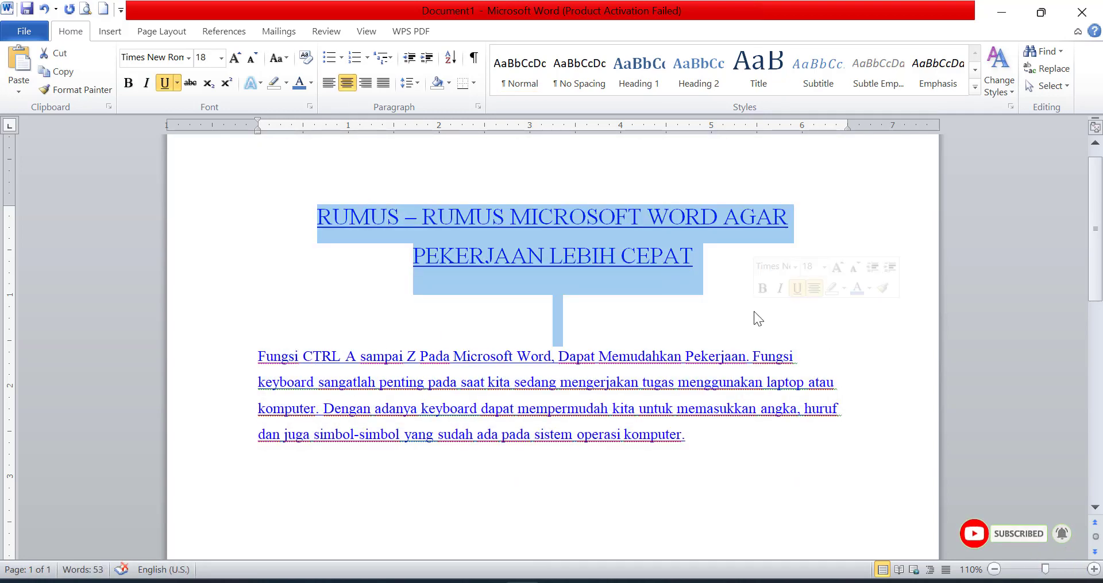
click(337, 434)
drag(270, 355, 691, 448)
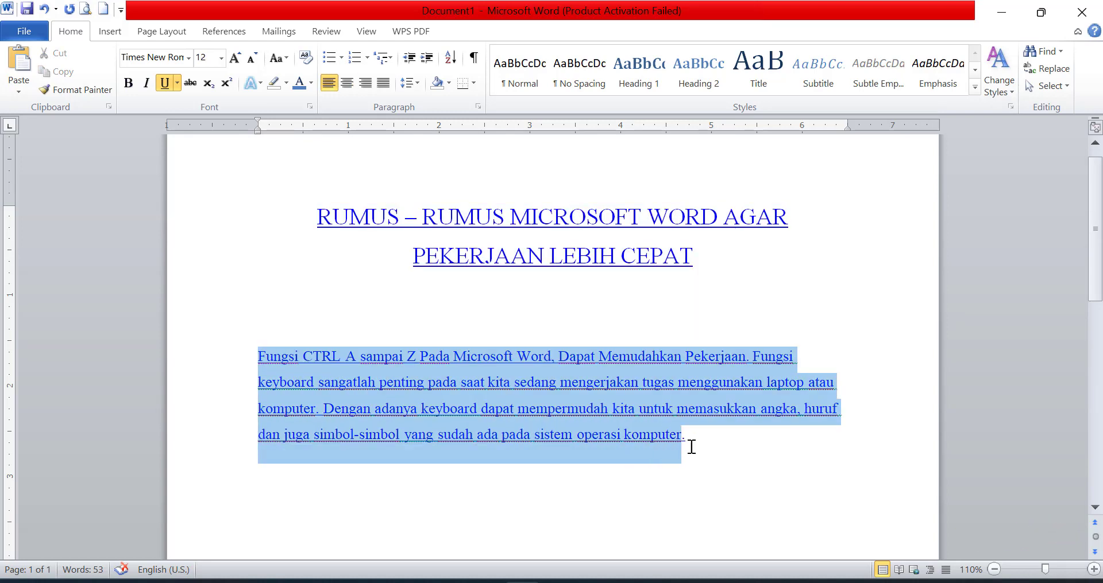
key(ctrl+a)
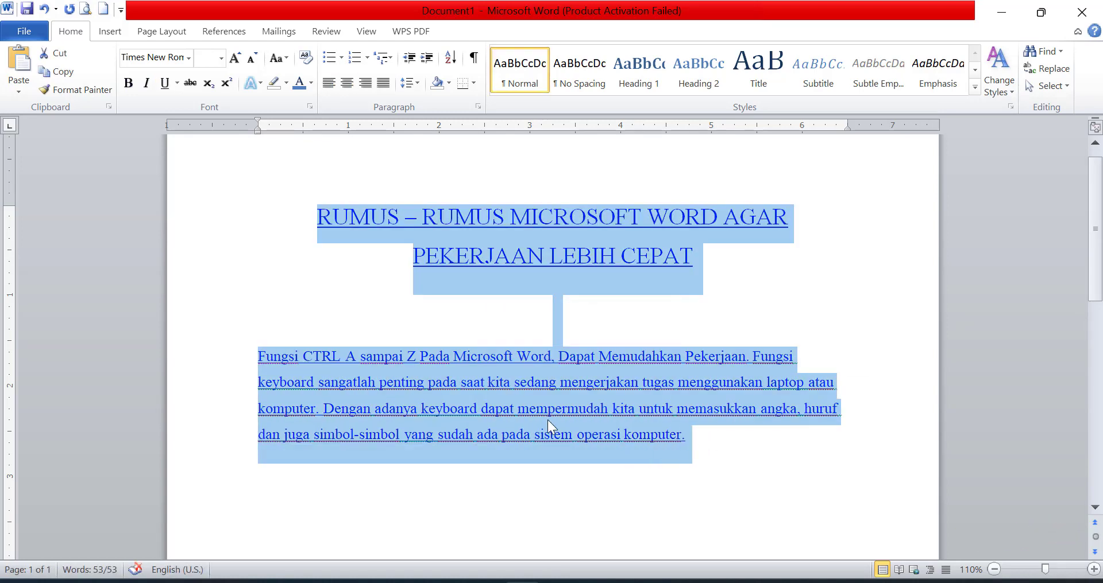
key(alt+Tab)
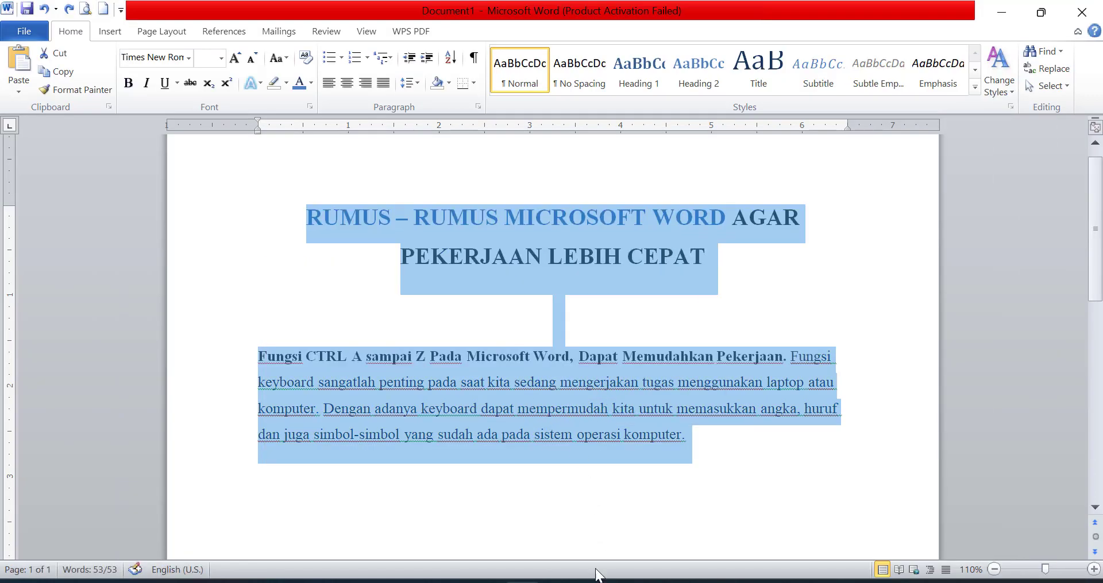
Switch to the browser article and highlight the CTRL + L description.
click(598, 582)
drag(383, 285, 736, 288)
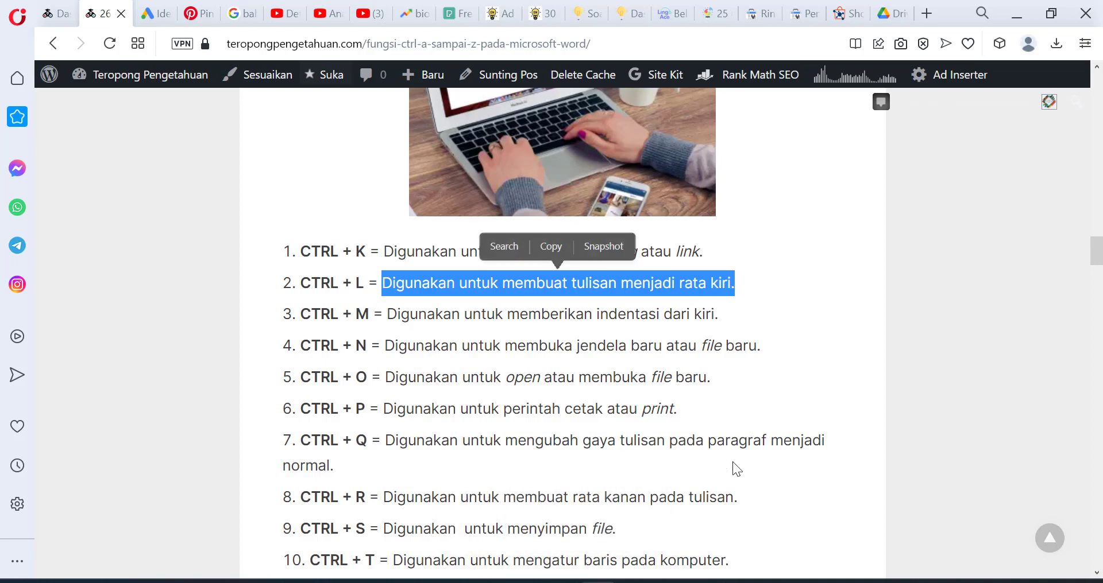
Switch to Word, justify the body paragraph below the heading, and change it to left alignment.
click(598, 582)
key(ctrl+a)
drag(261, 357, 729, 433)
key(ctrl+j)
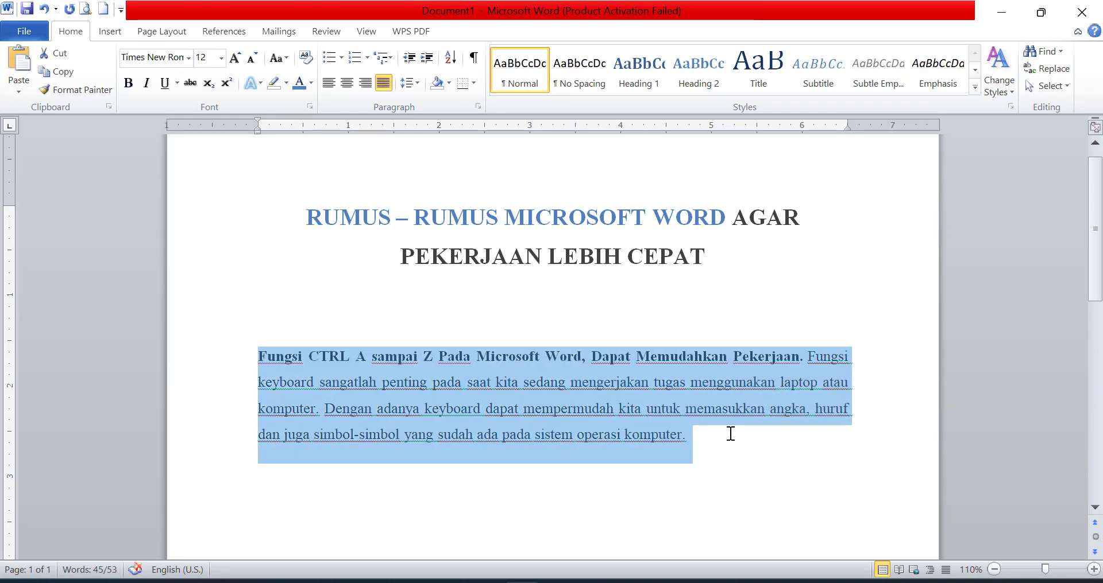
key(ctrl+l)
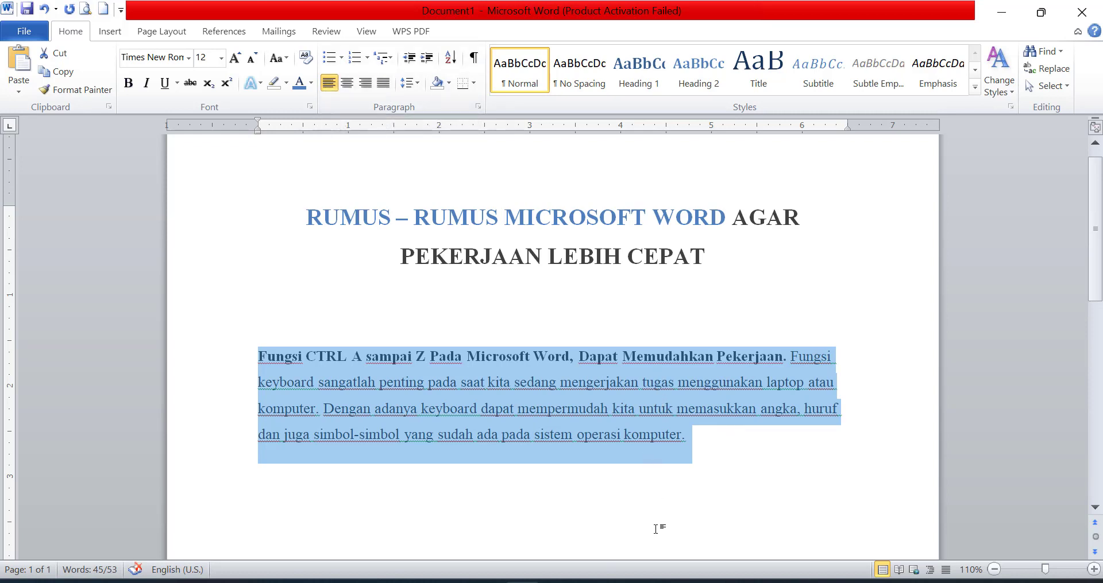
Highlight the CTRL + M description in the browser article and look over the page of the Word document.
click(599, 582)
scroll(410, 376, down, 2)
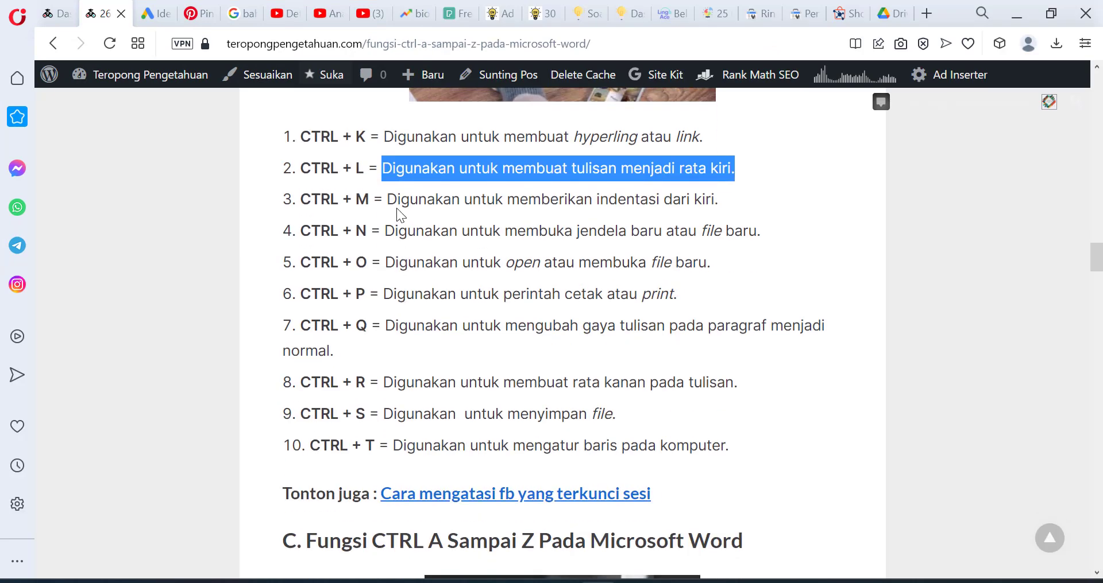
drag(389, 200, 732, 202)
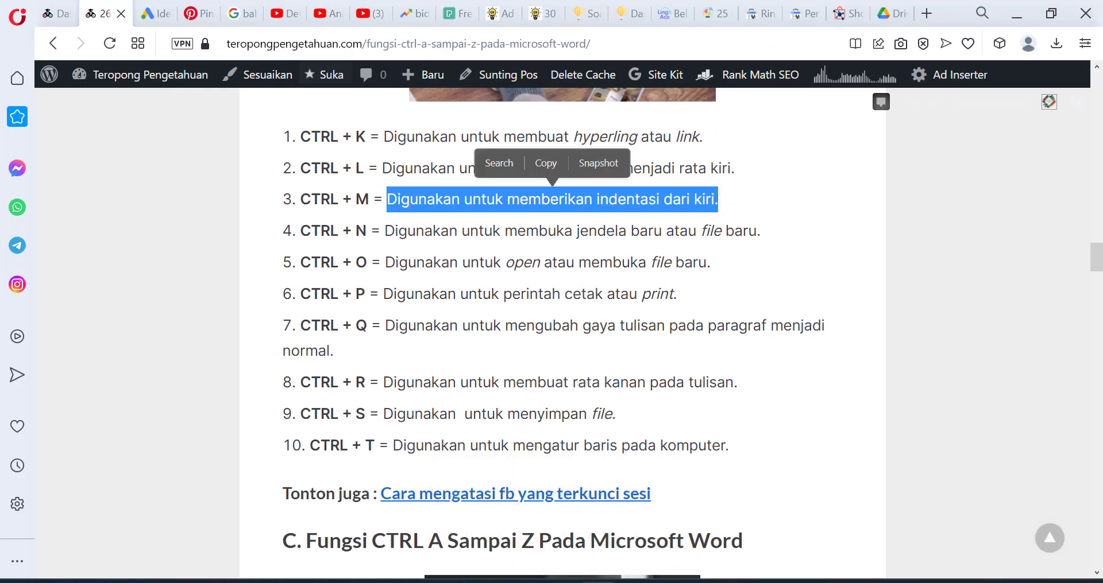
click(522, 582)
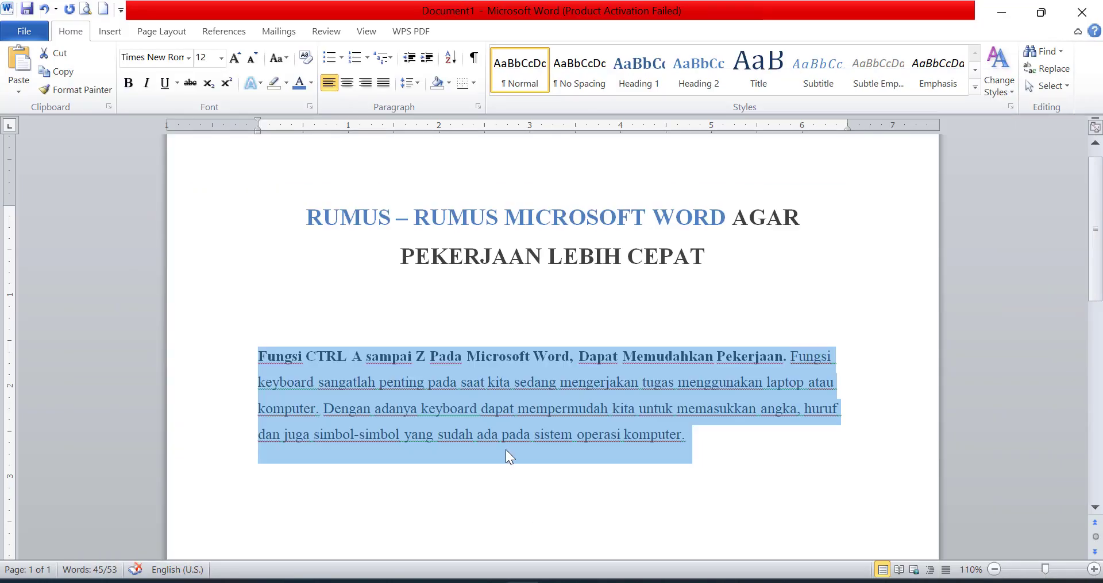
scroll(506, 449, down, 3)
scroll(505, 443, up, 4)
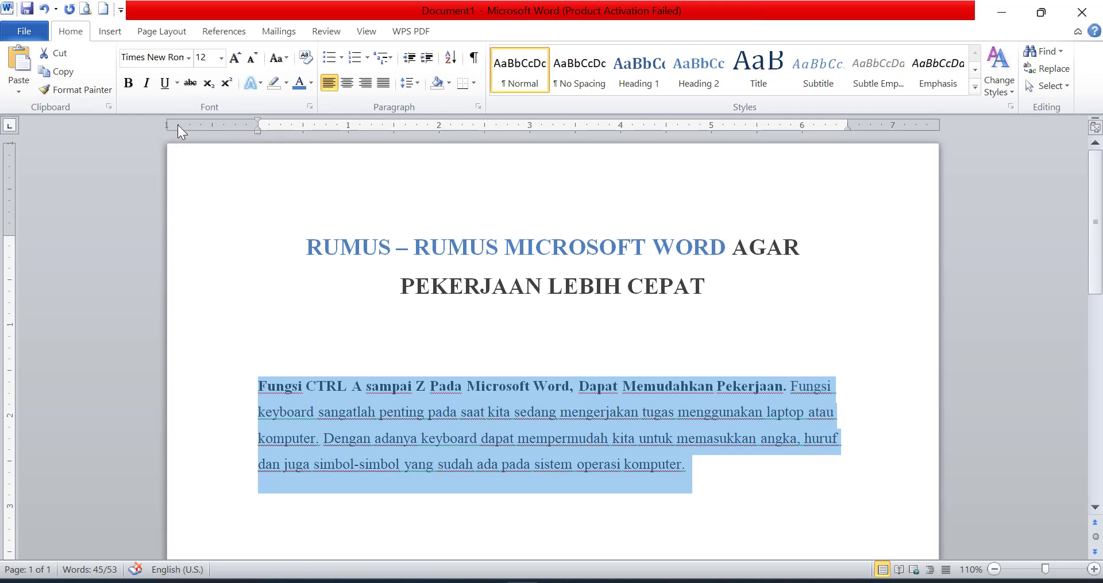
Switch to the browser article and highlight the CTRL + N description in section B.
key(alt+Tab)
scroll(415, 313, down, 1)
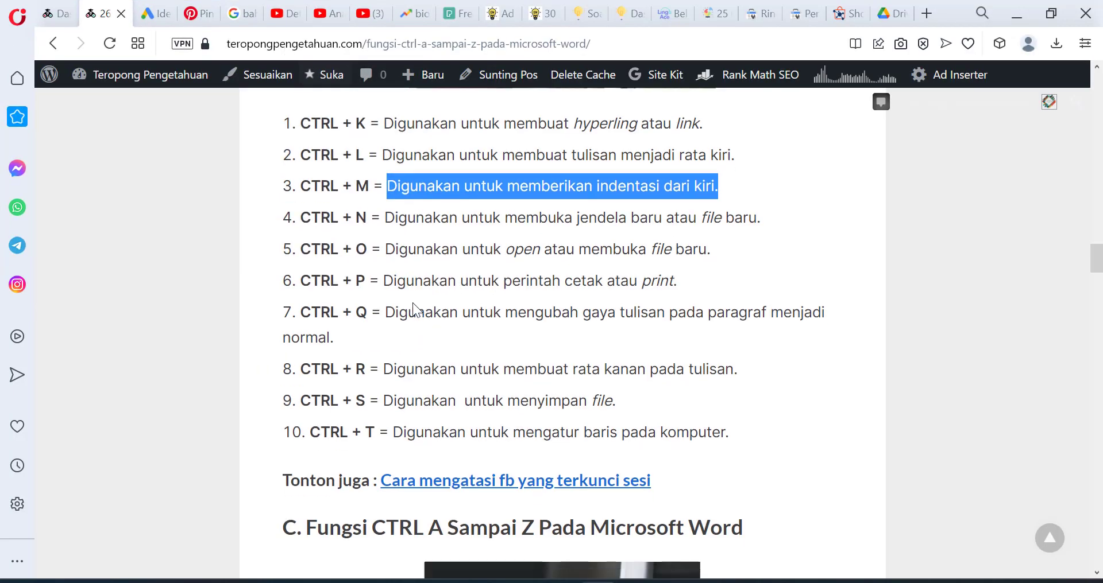
drag(393, 175, 748, 175)
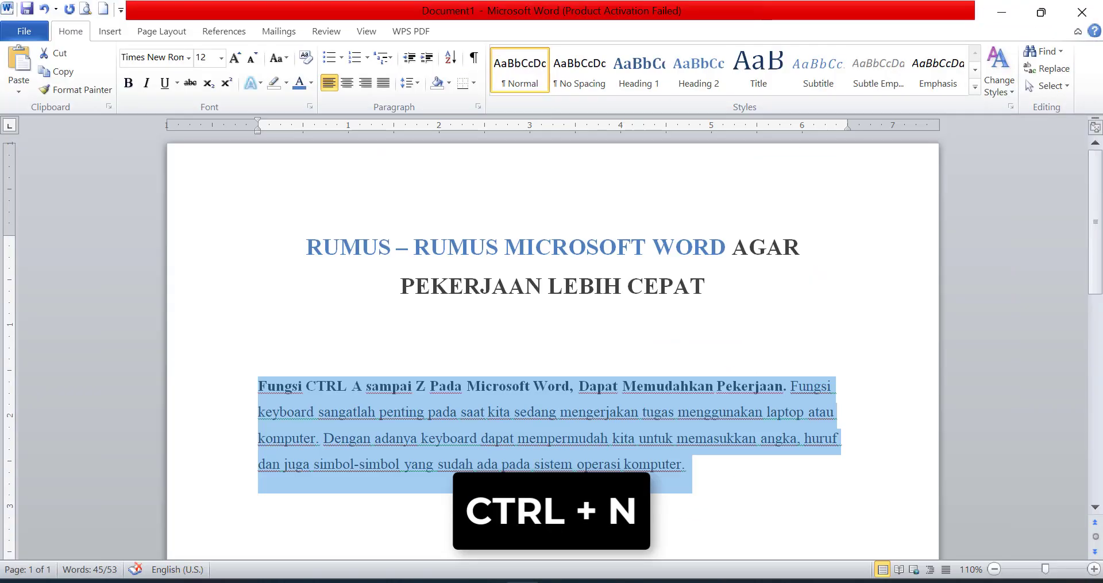
Switch to Word, create a new blank document and close it.
key(alt+Tab)
key(ctrl+n)
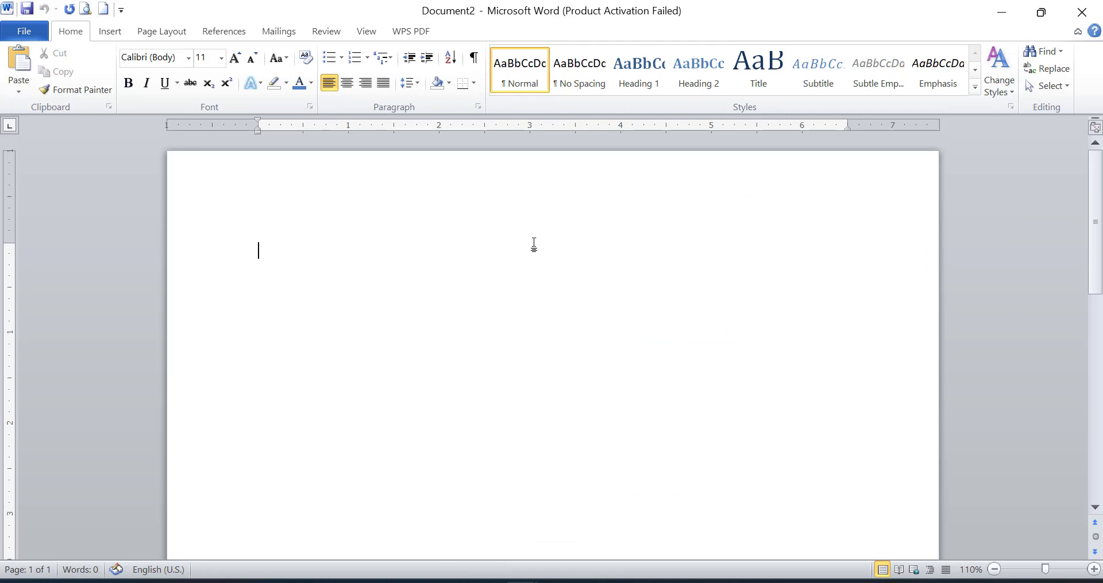
click(1081, 12)
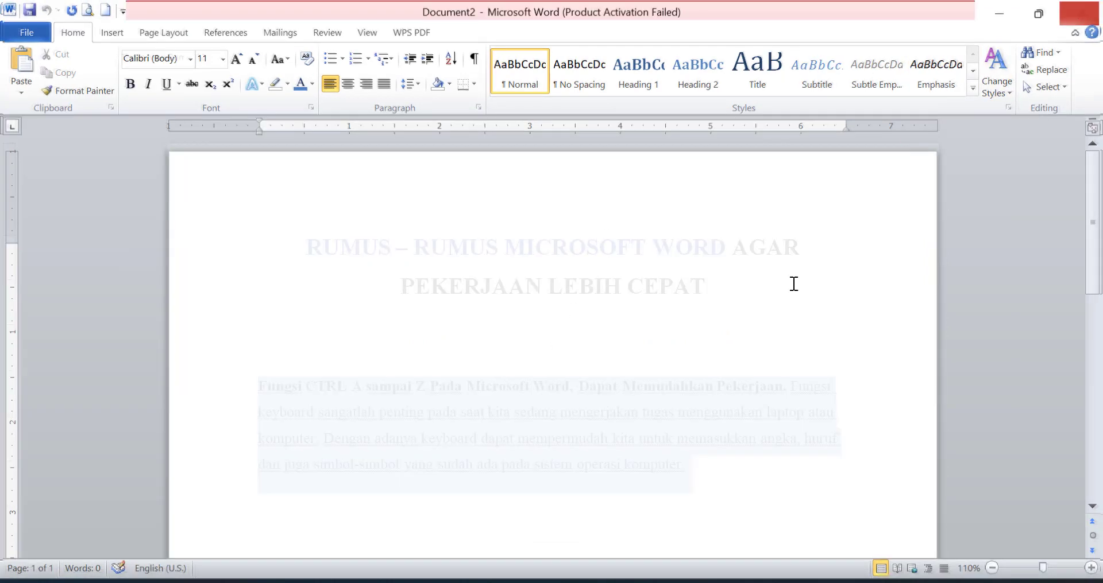
Switch to the browser article and highlight the CTRL + O description.
key(alt+Tab)
scroll(395, 295, down, 1)
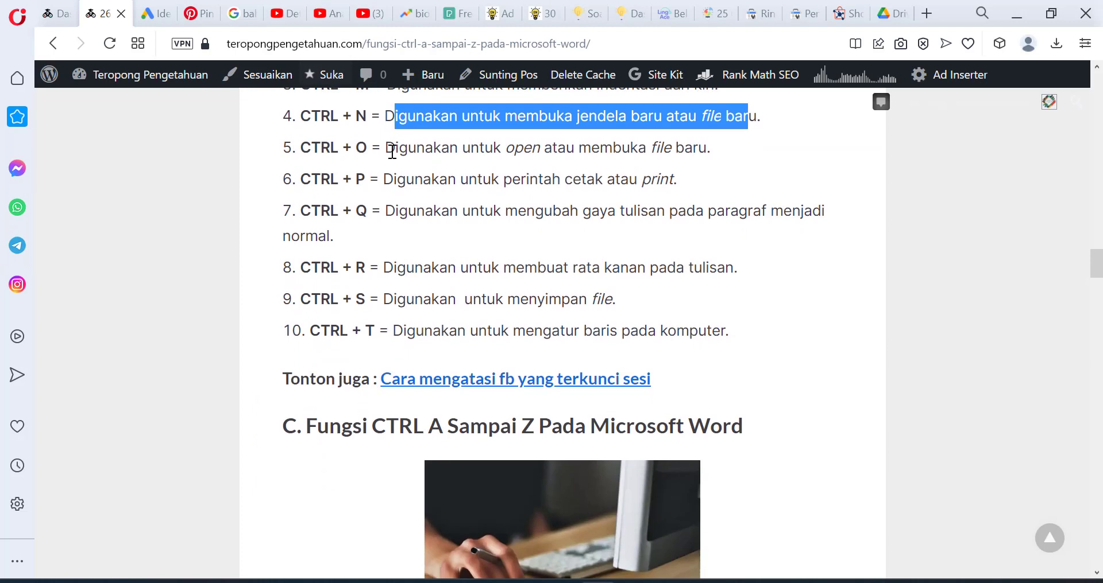
drag(385, 148, 783, 150)
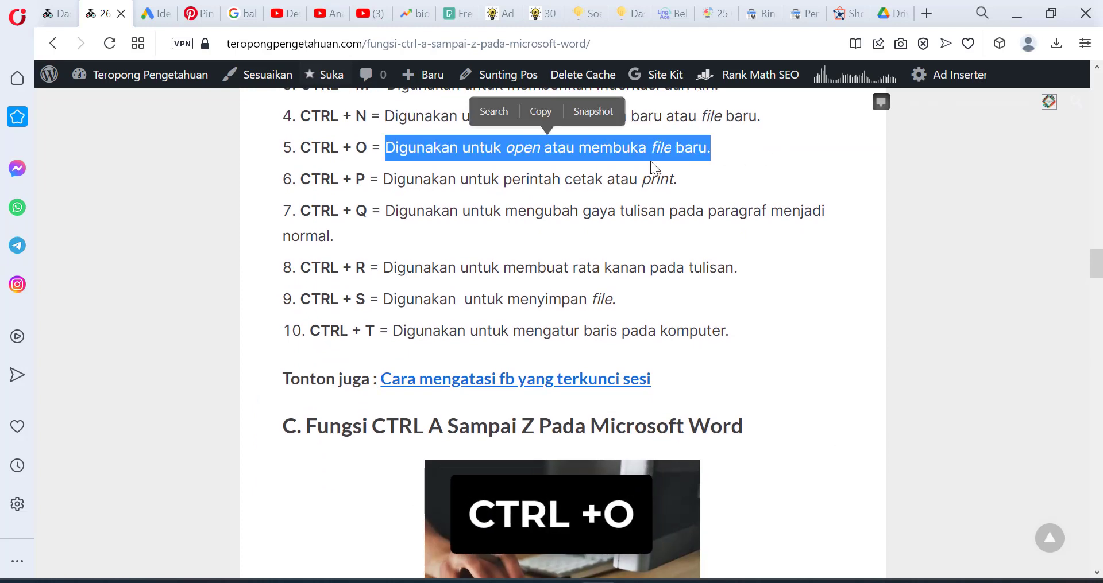
Switch to Word, bring up the dialog for opening a file and dismiss it.
key(alt+Tab)
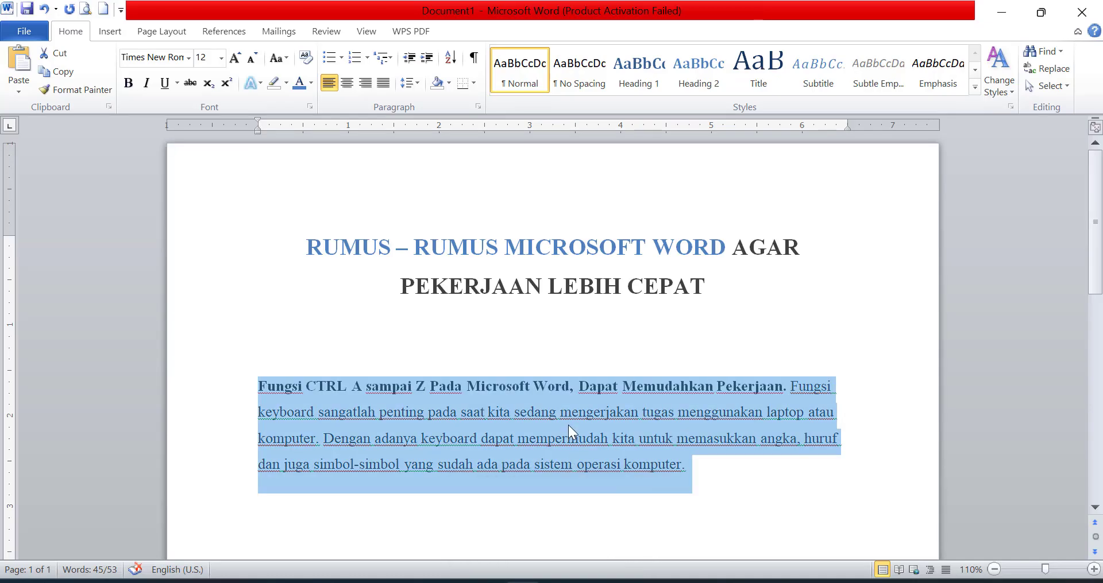
key(ctrl+o)
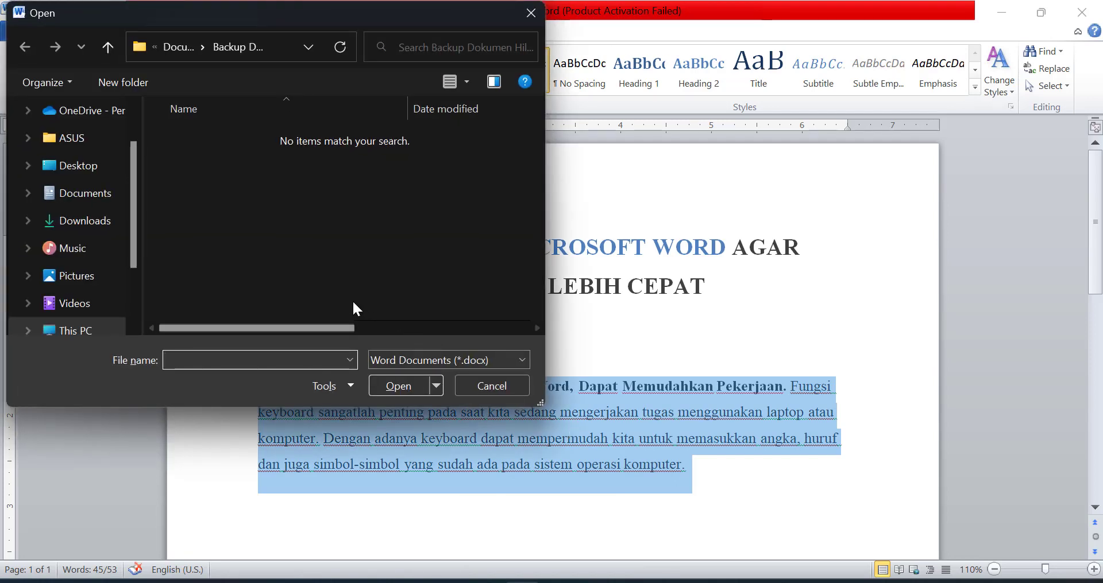
click(529, 14)
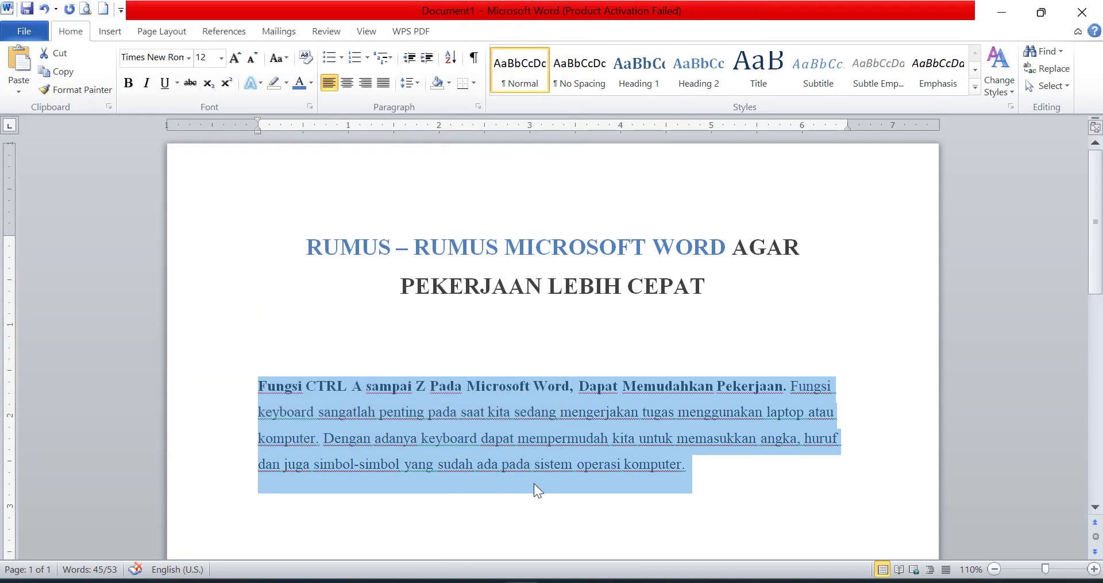
Highlight the CTRL + P description in the browser article and view the Word document's print settings and preview.
key(alt+Tab)
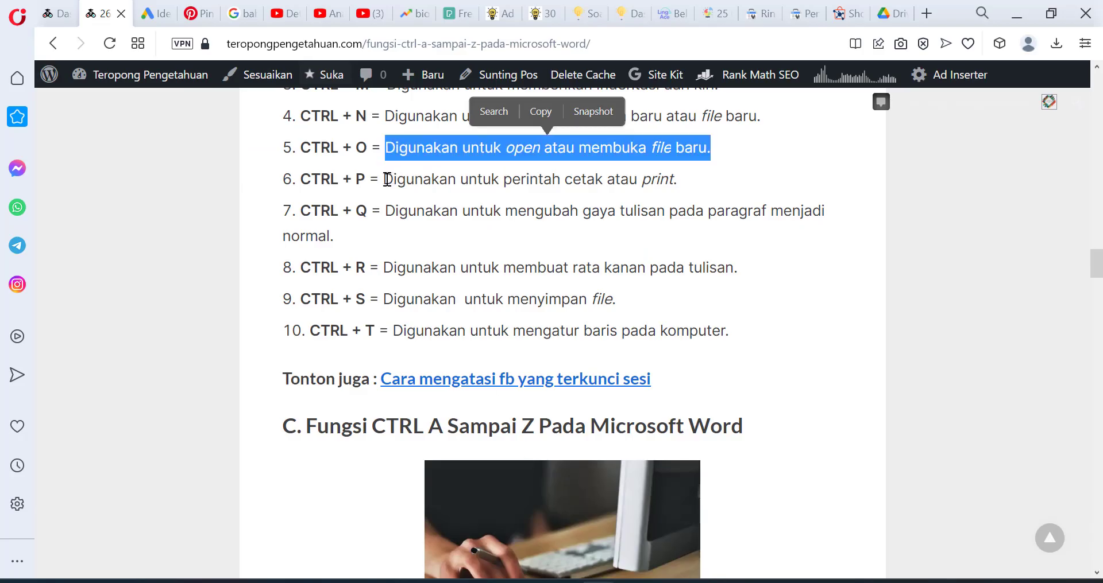
drag(386, 179, 719, 182)
key(alt+Tab)
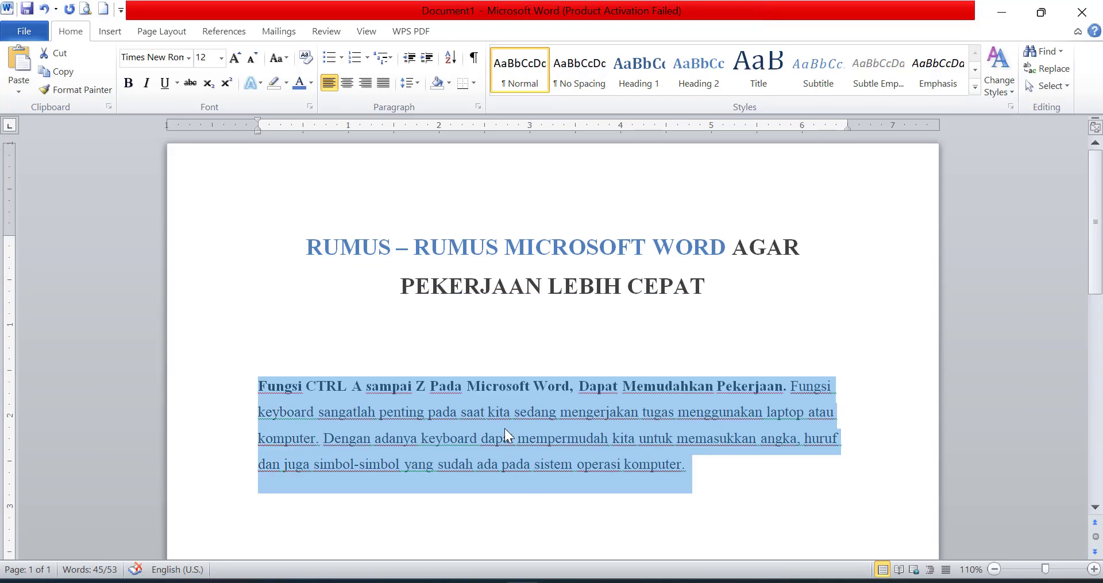
key(ctrl+p)
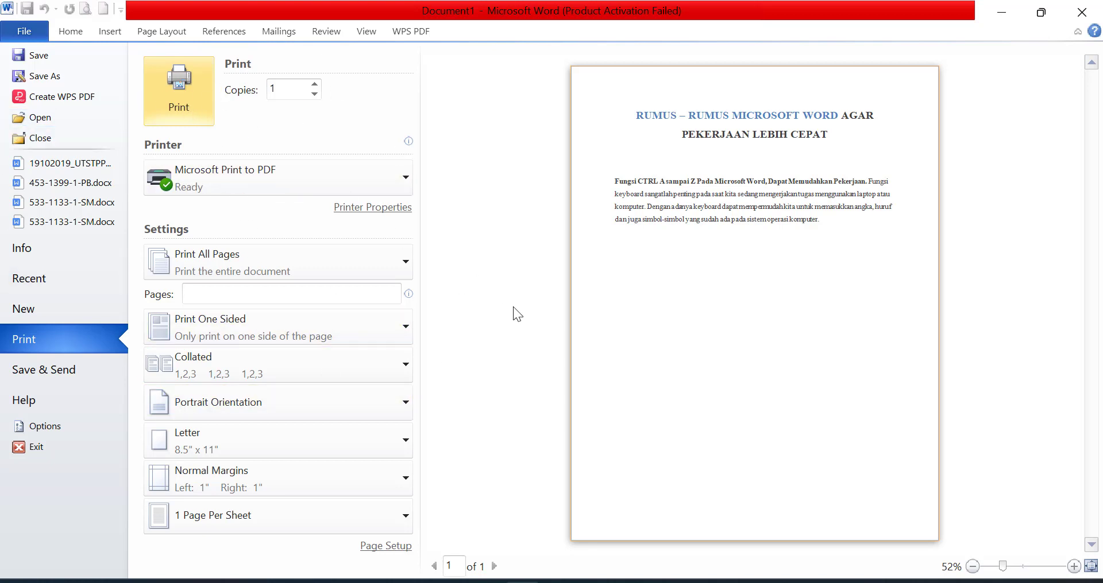
click(63, 34)
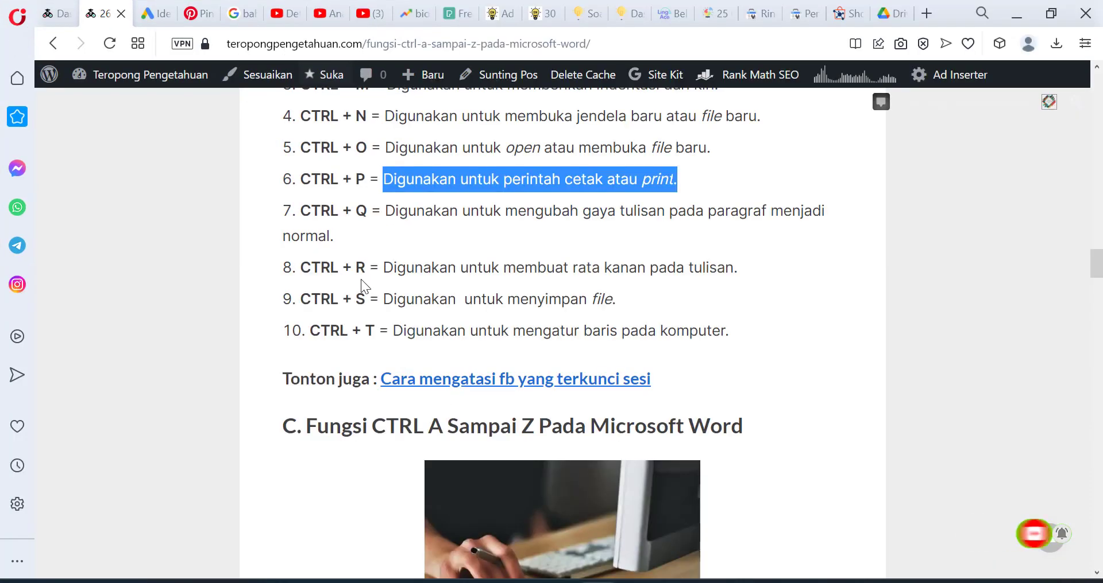
Highlight the article's CTRL + Q description, and reset the Word body paragraph to its style's default formatting, undoing the reset.
scroll(385, 161, down, 1)
drag(385, 162, 780, 177)
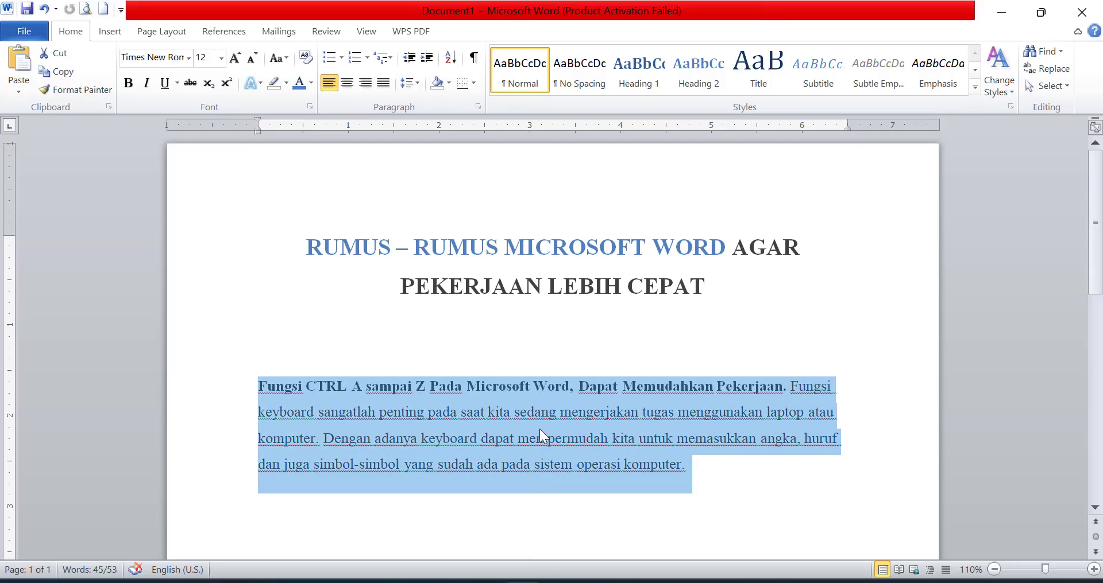
key(ctrl+5)
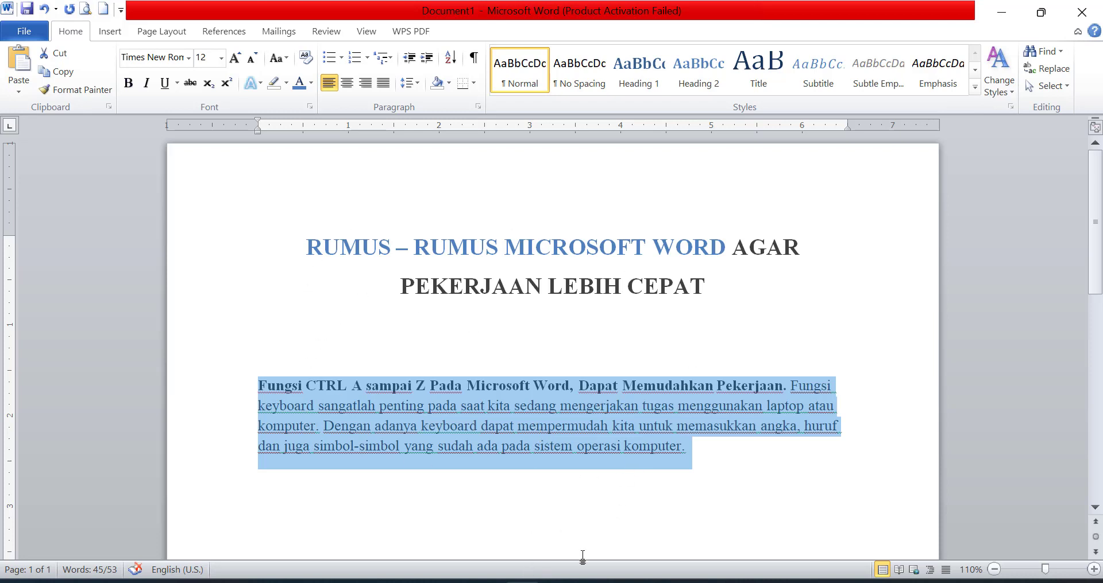
key(ctrl+2)
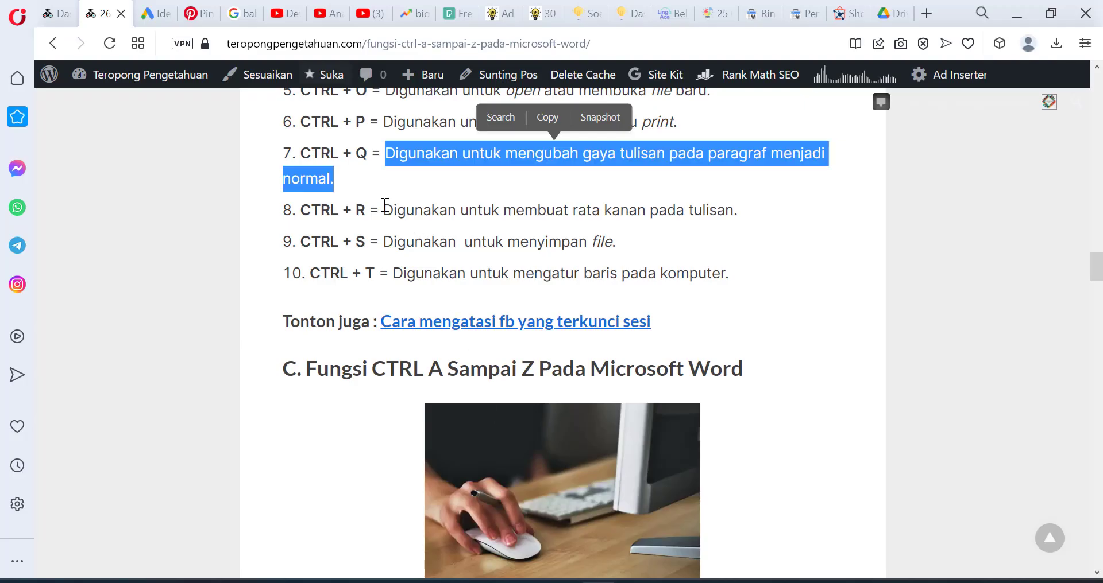
Highlight the article's CTRL + R description, and right-align the Word body paragraph before returning it to left alignment.
drag(383, 211, 586, 211)
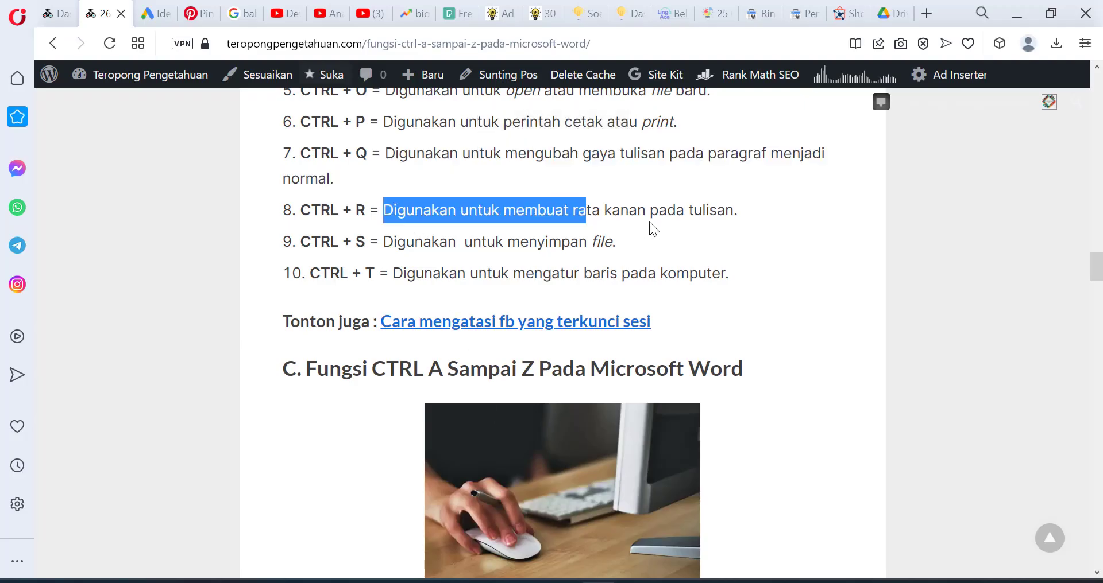
drag(650, 222, 766, 220)
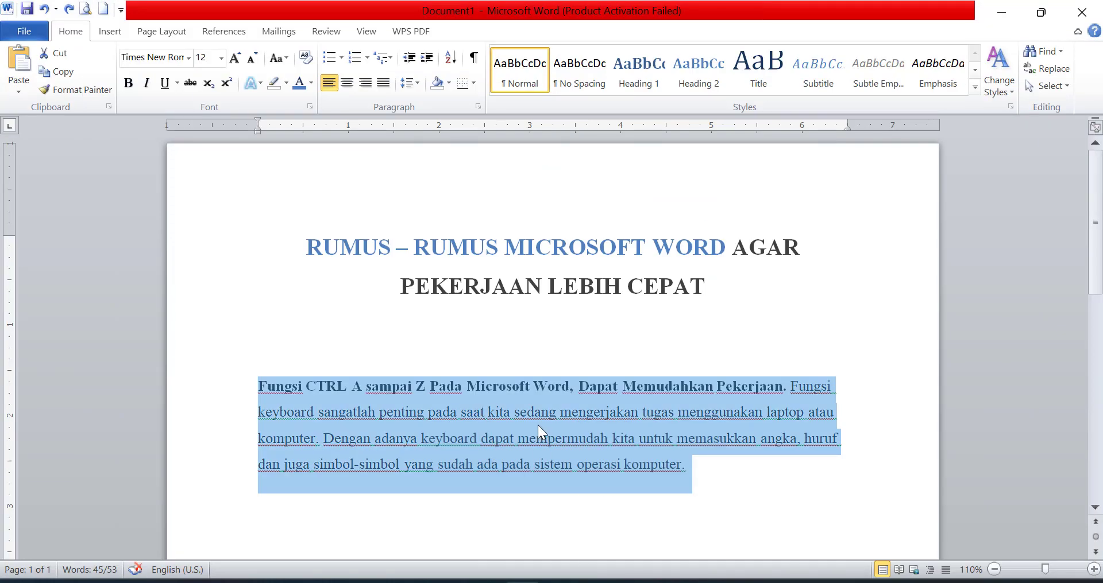
key(ctrl+r)
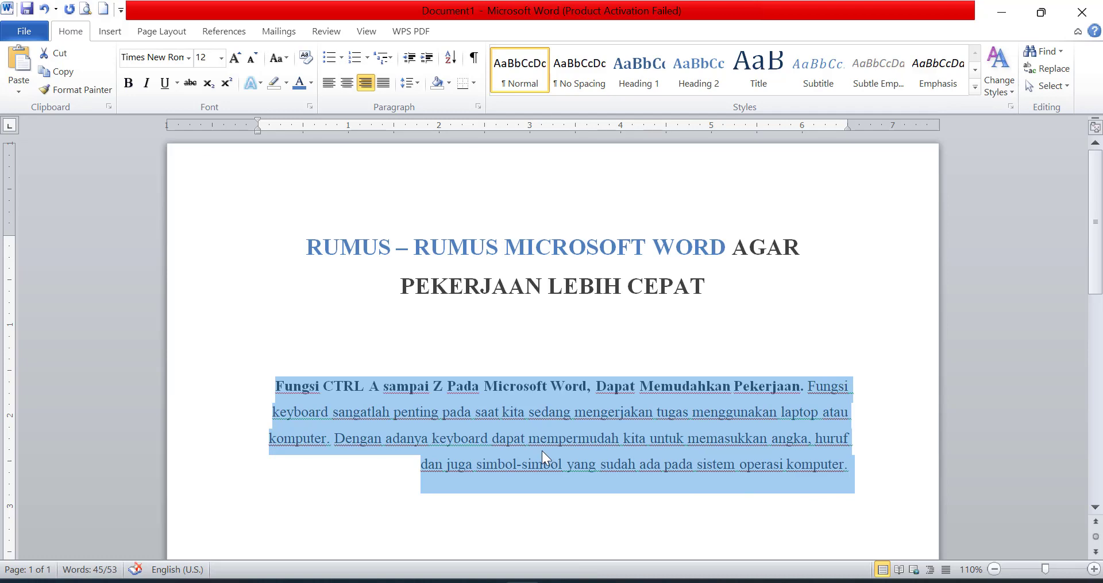
key(ctrl+l)
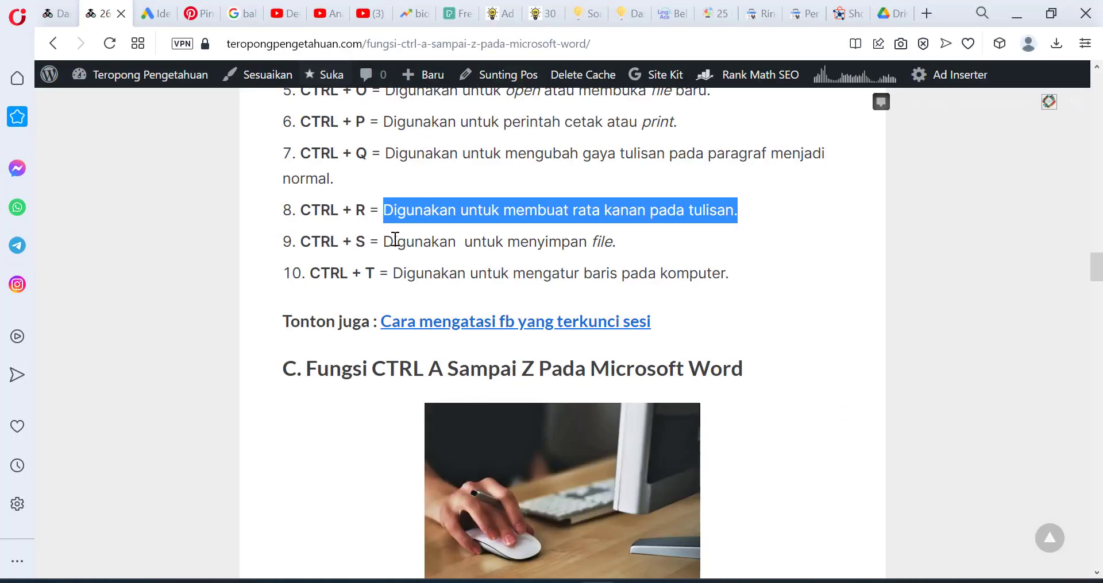
Highlight the CTRL + S description in the article, and view the Word document's Save As dialog without saving.
drag(394, 240, 668, 247)
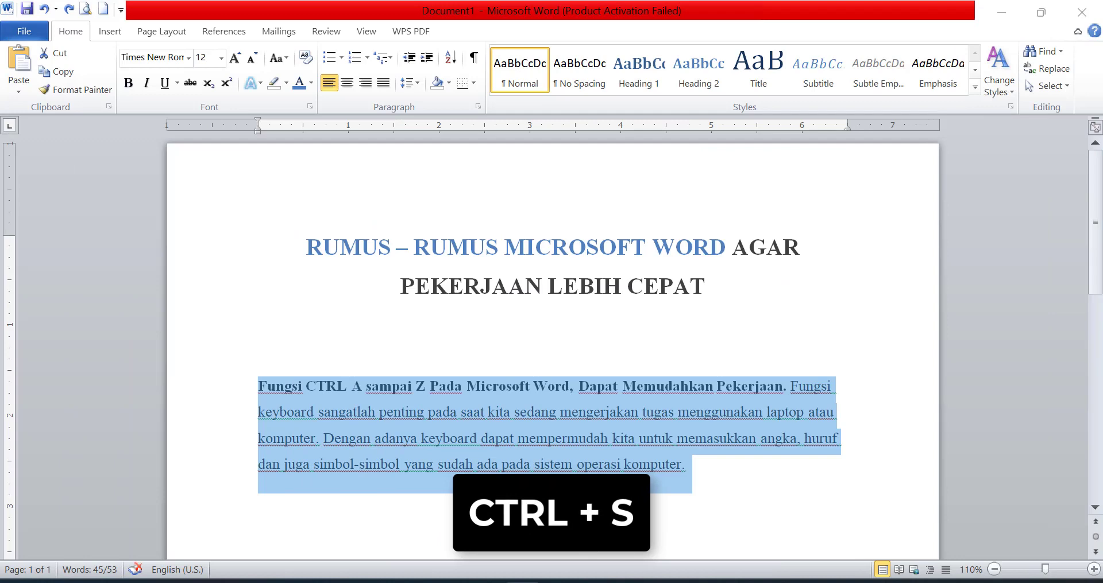
key(ctrl+s)
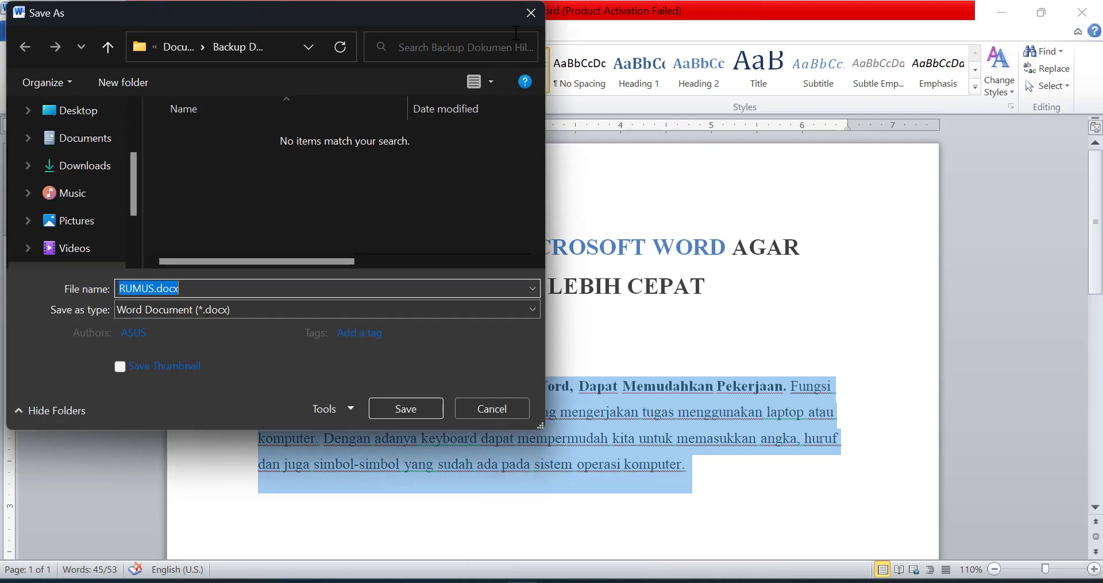
click(520, 15)
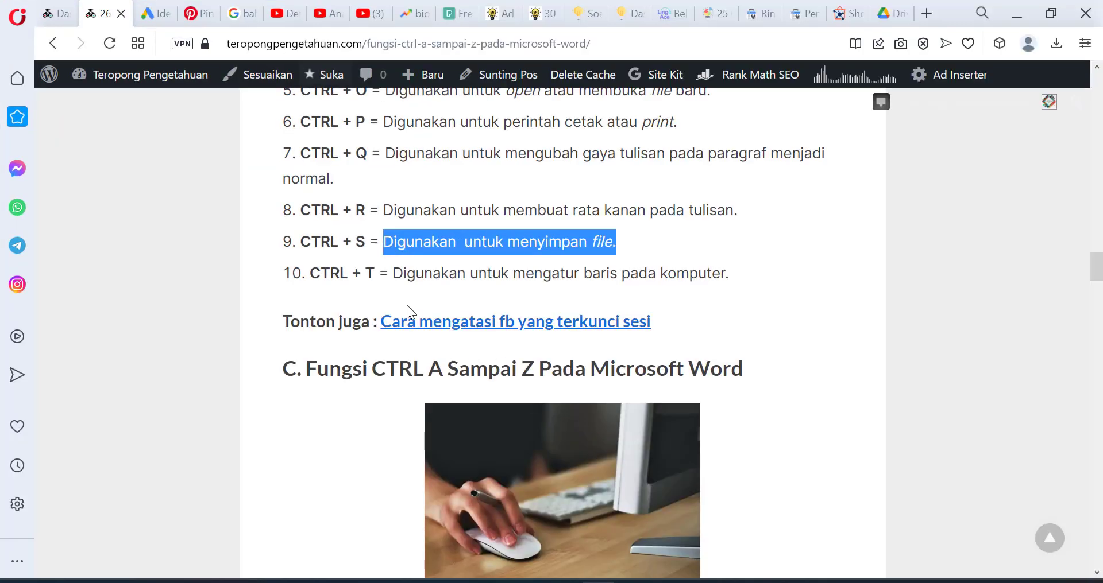
Highlight the article's CTRL + T description, and apply a hanging indent to the Word body paragraph, undoing the indent.
drag(397, 276, 750, 280)
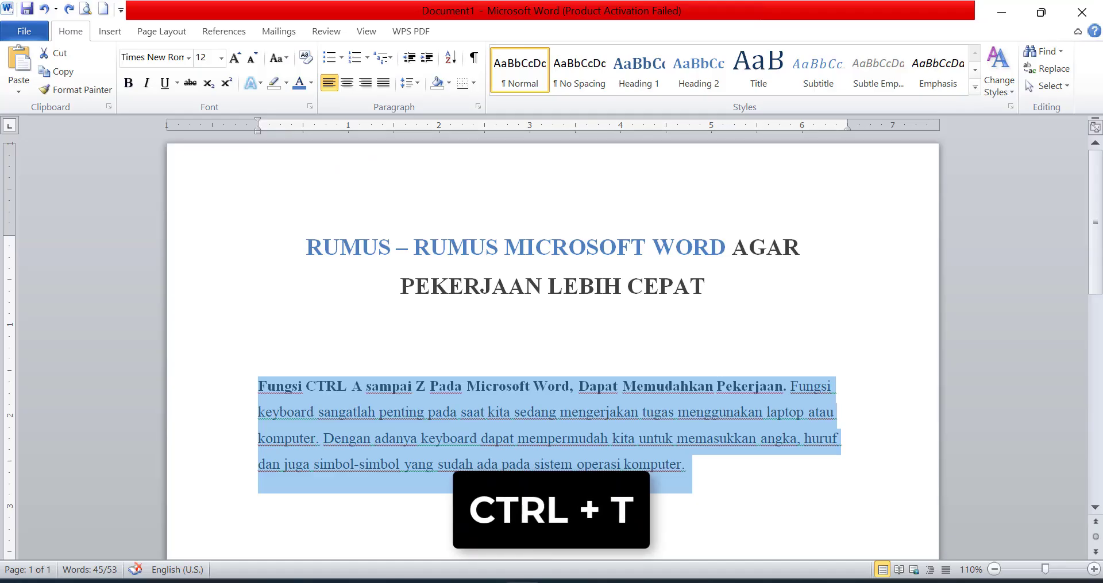
key(ctrl+t)
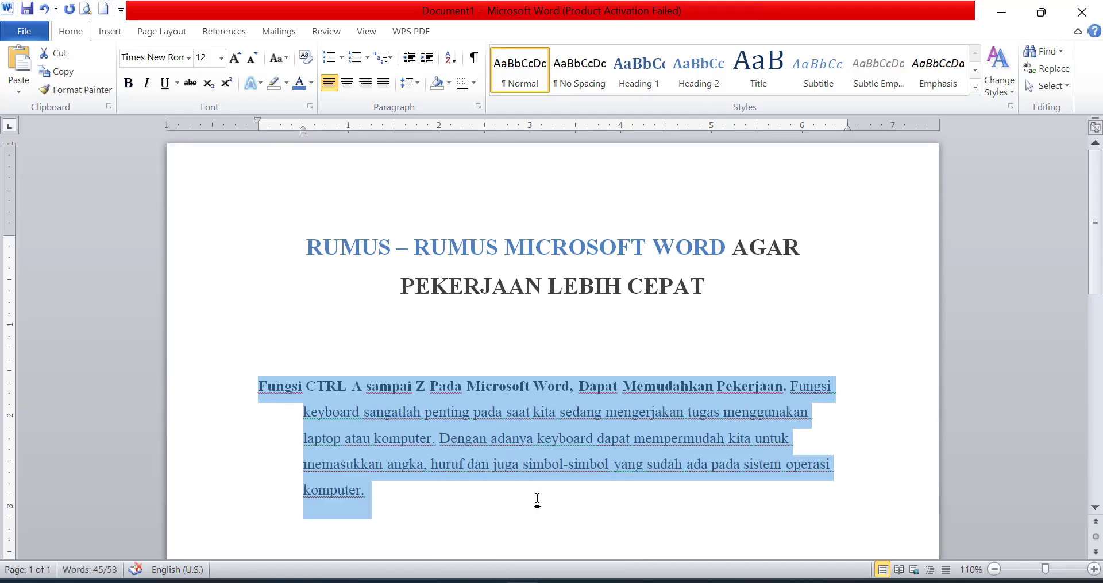
key(ctrl+t)
key(ctrl+z)
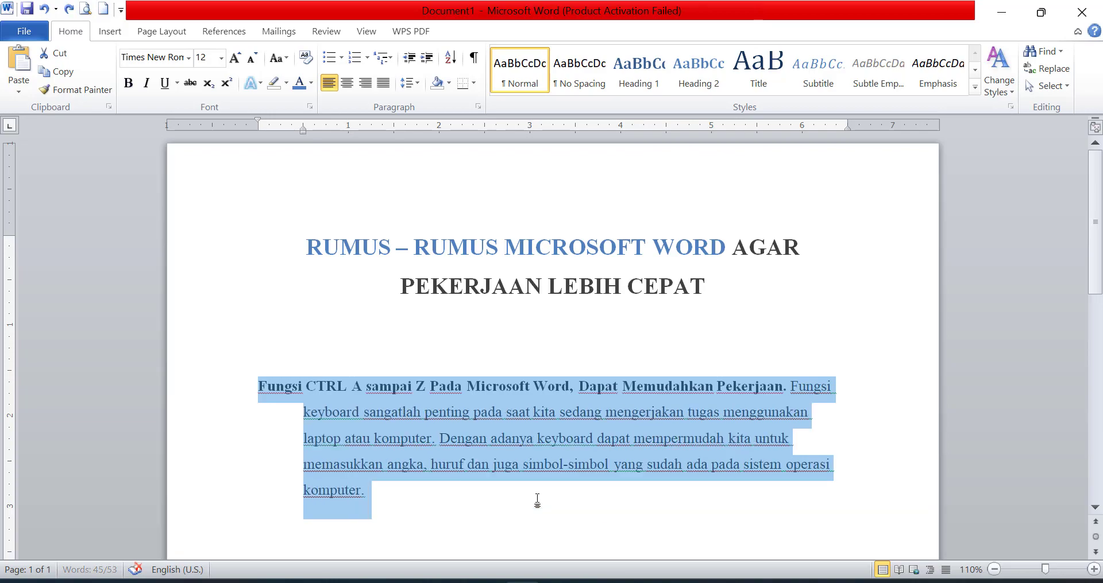
key(ctrl+z)
Switch to the browser article and highlight the CTRL + U description in section C.
click(559, 582)
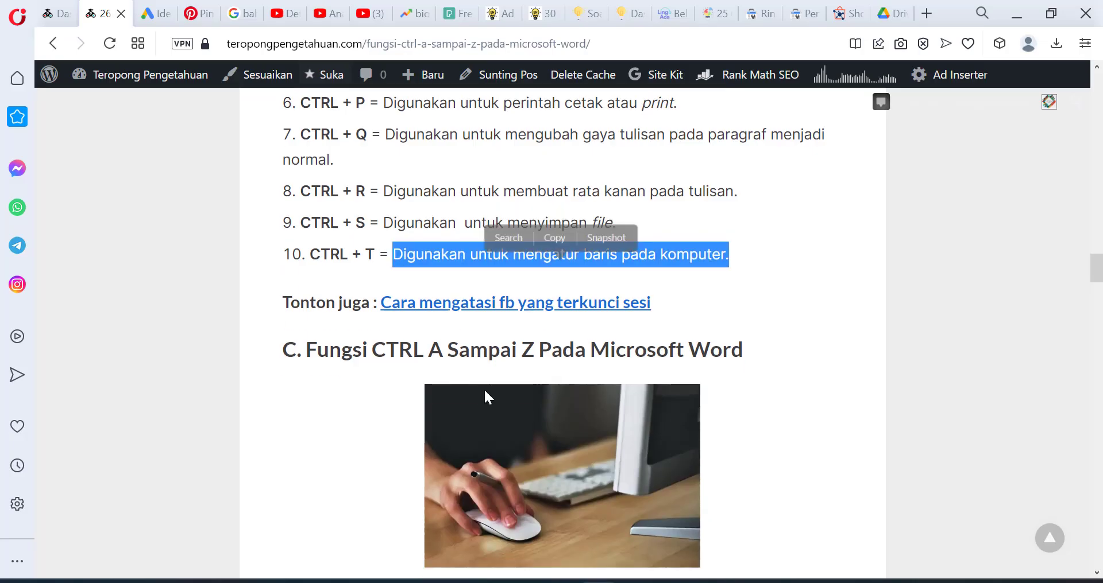
scroll(484, 389, down, 5)
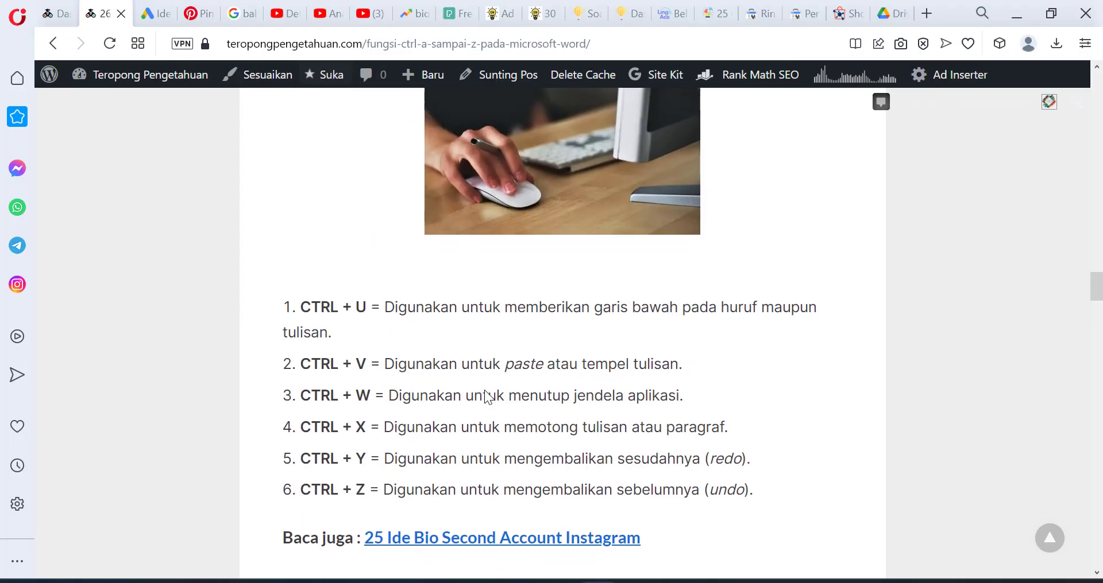
drag(394, 252, 839, 288)
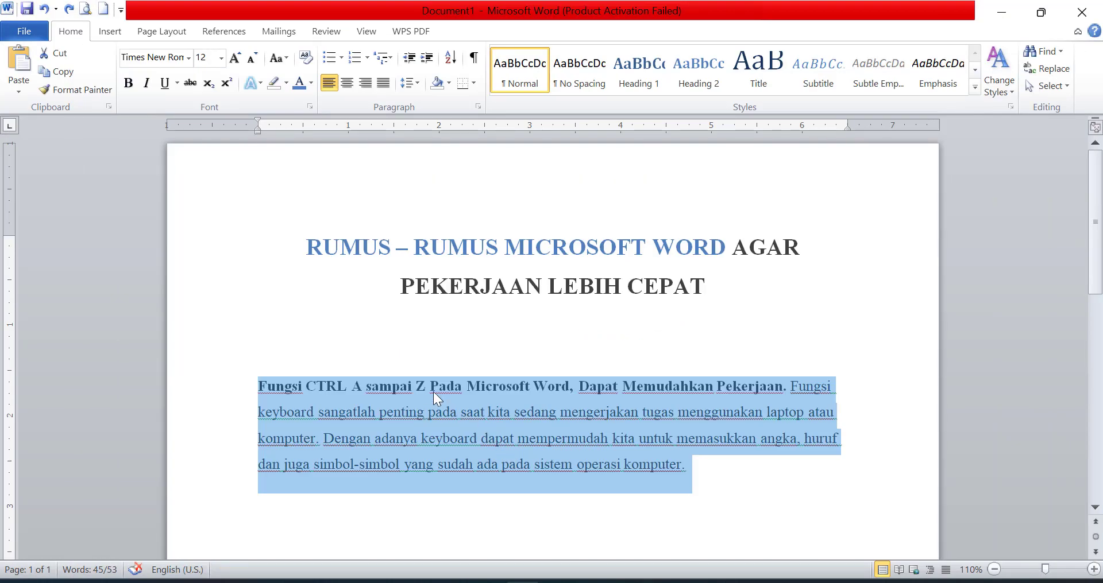
Underline the selected Word body paragraph, copy it, and undo the underline.
key(ctrl+u)
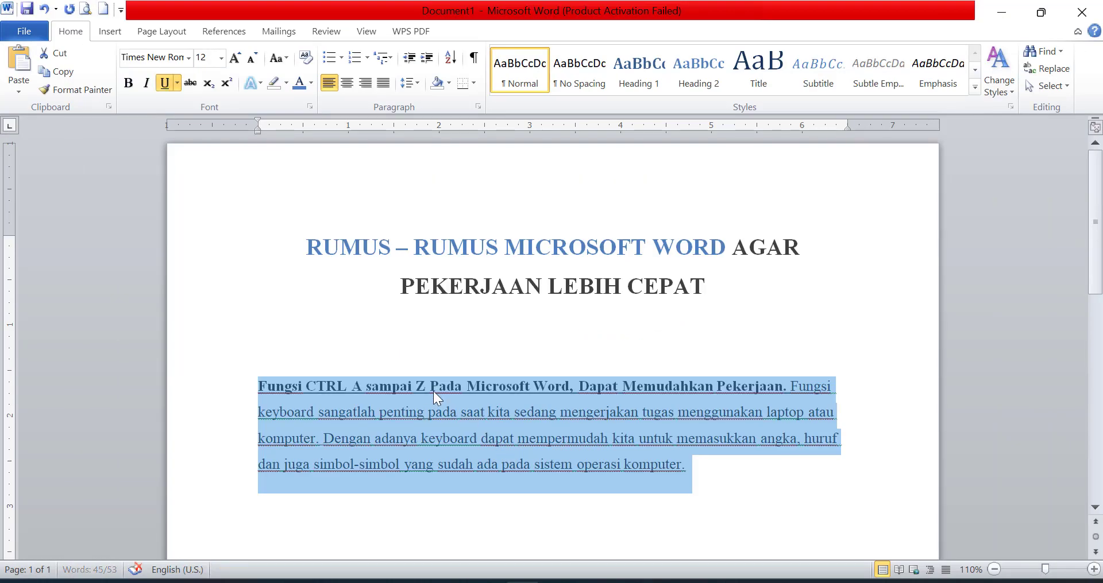
click(433, 391)
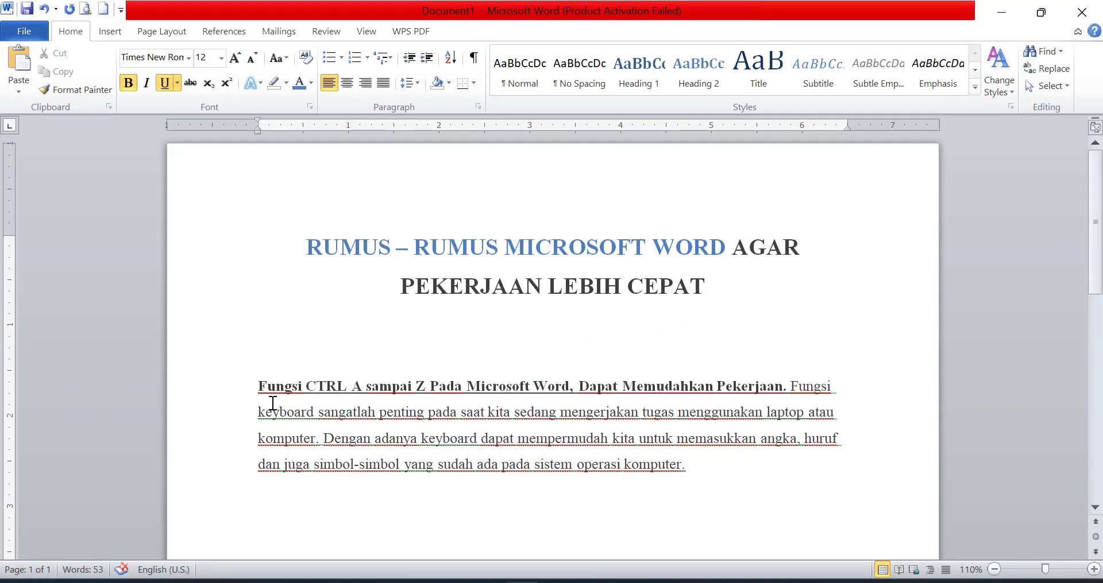
drag(259, 388, 762, 456)
key(ctrl+c)
key(ctrl+z)
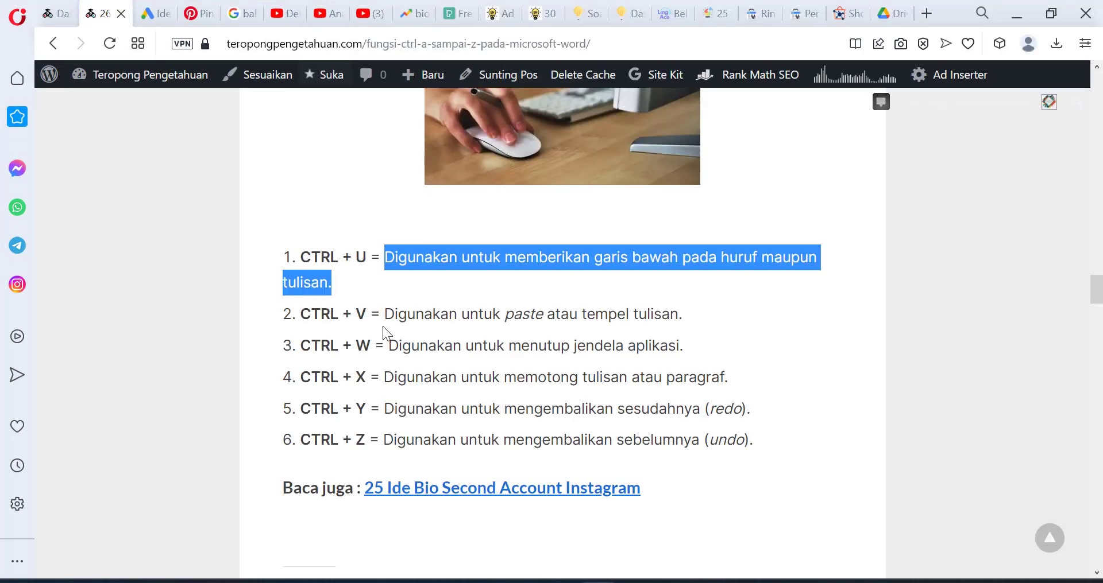
Highlight the article's CTRL + V description, and paste the copied paragraph at the end of the Word body paragraph.
drag(386, 316, 710, 318)
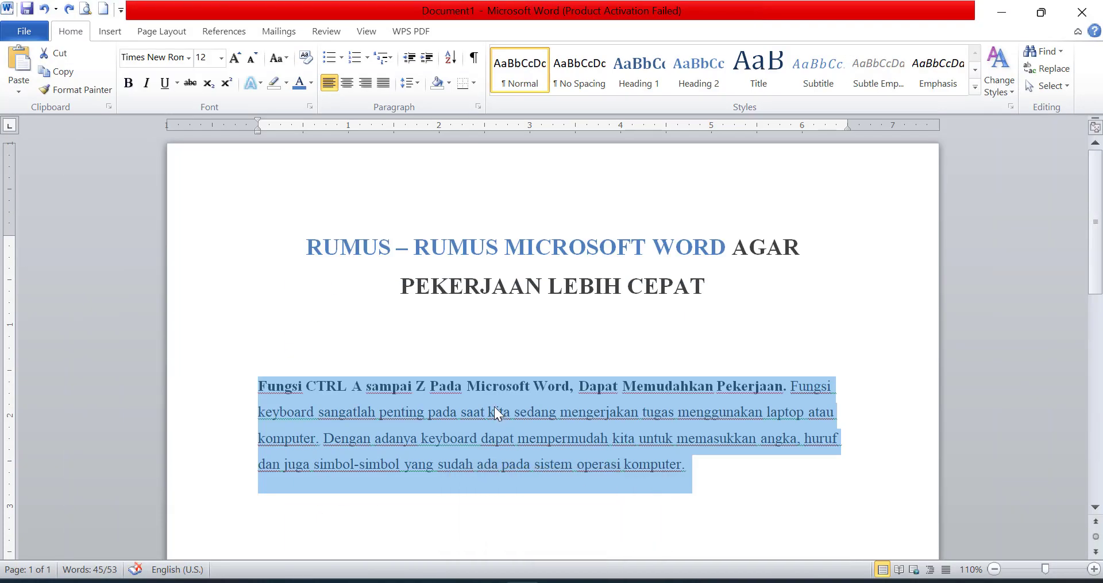
click(741, 459)
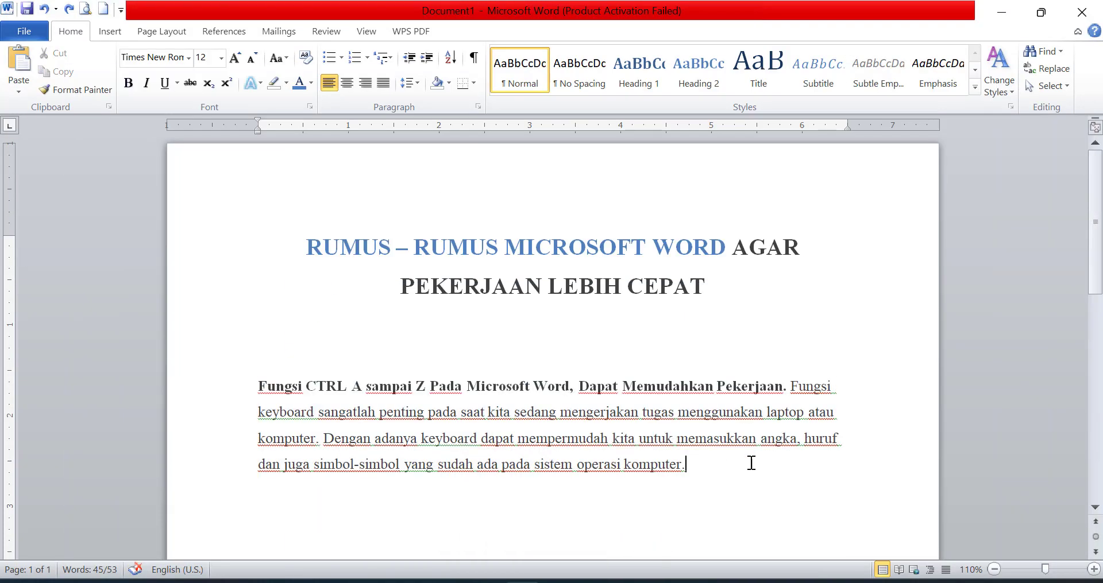
key(ctrl+v)
scroll(296, 415, up, 1)
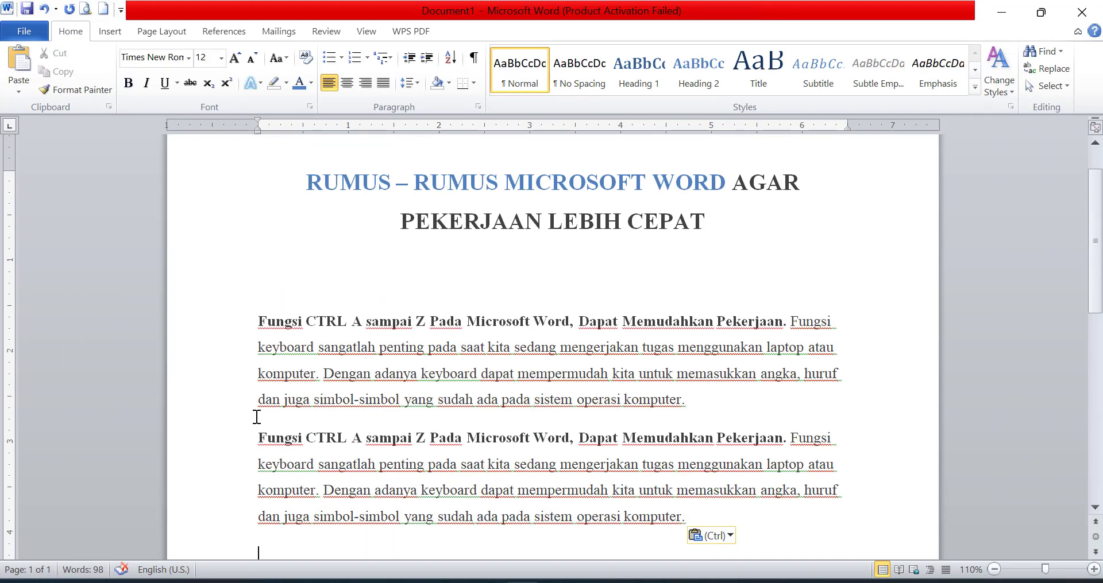
Delete the duplicate paragraph and the leftover empty line below the original body text.
scroll(256, 418, down, 2)
drag(247, 390, 800, 465)
key(BackSpace)
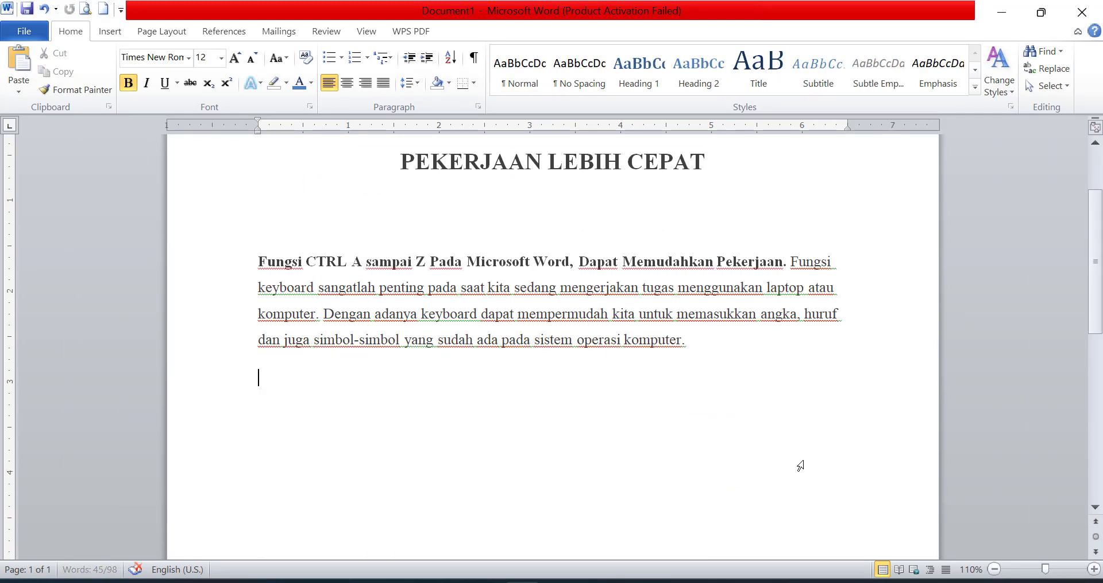
key(BackSpace)
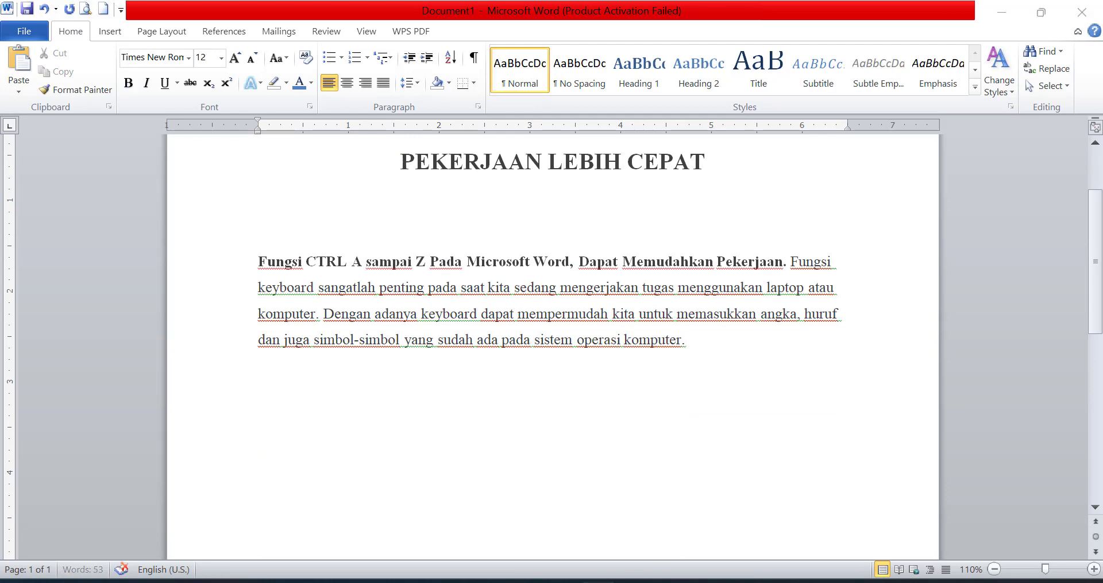
Highlight the article's CTRL + W description, and start closing the Word document, dismissing the save prompt without closing.
key(alt+Tab)
drag(387, 344, 732, 347)
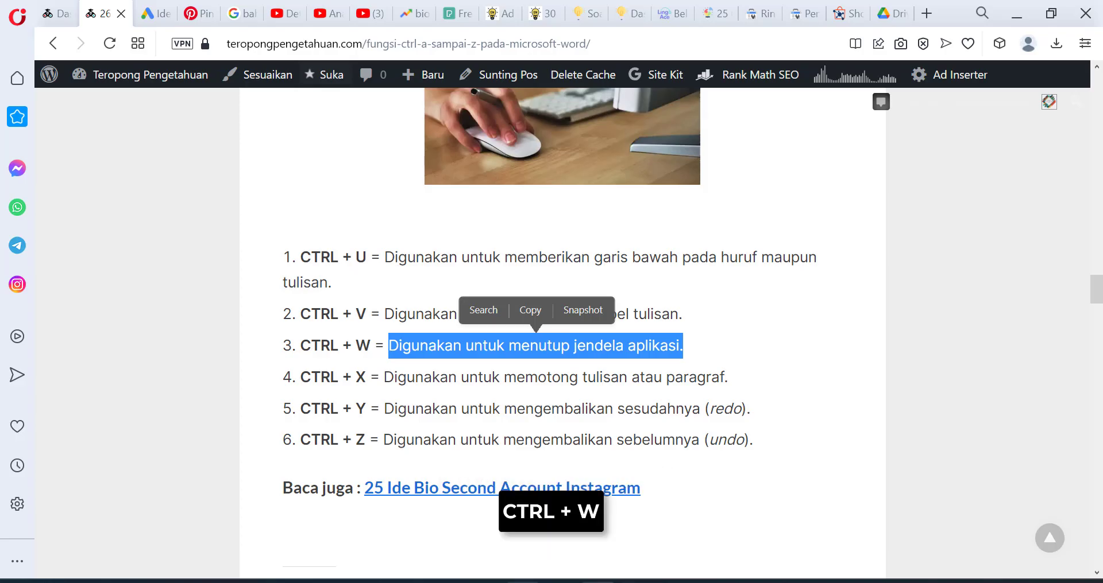
key(alt+Tab)
key(ctrl+w)
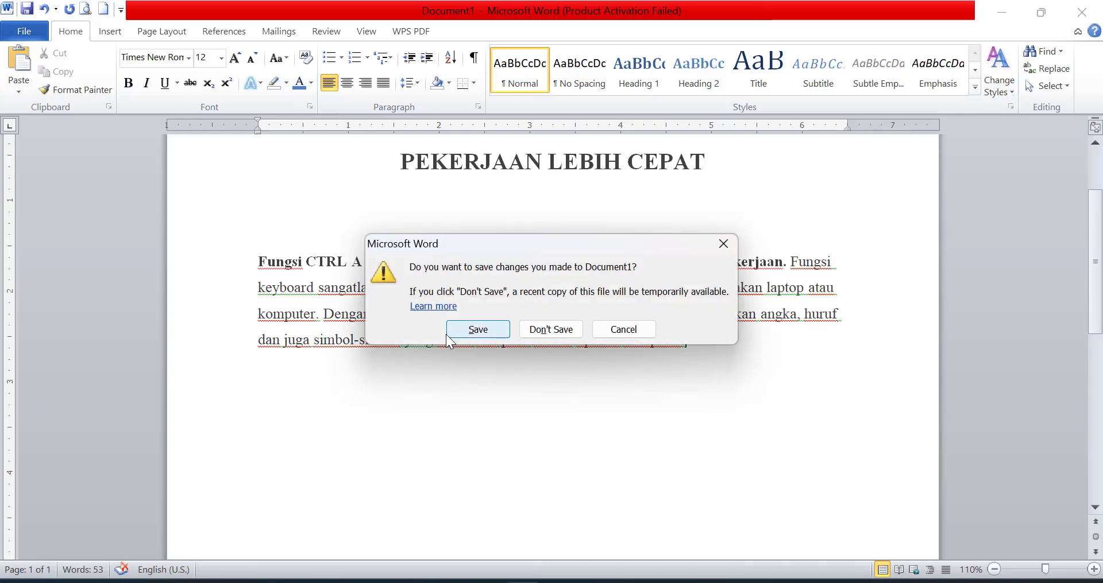
click(727, 244)
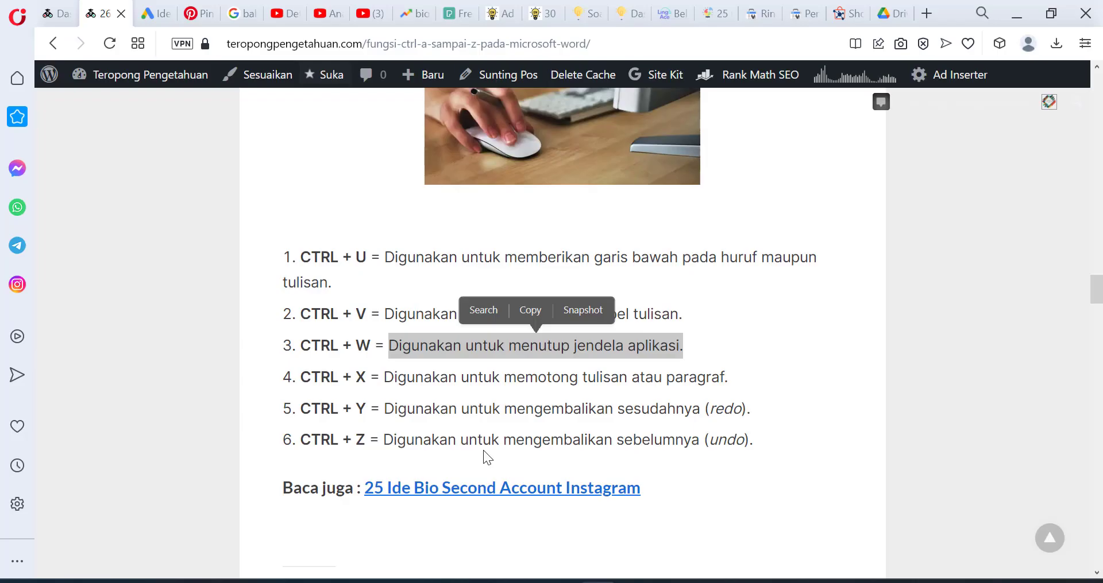
Highlight the article's CTRL + X description, and cut "operasi komputer." from the Word body paragraph, undoing the cut.
drag(387, 377, 740, 377)
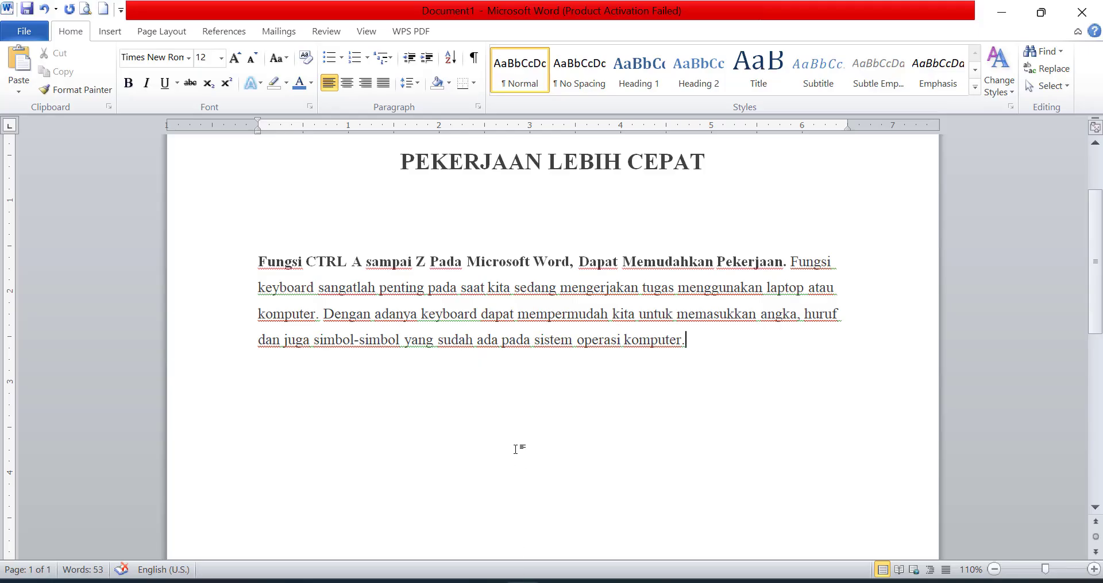
drag(691, 339, 583, 345)
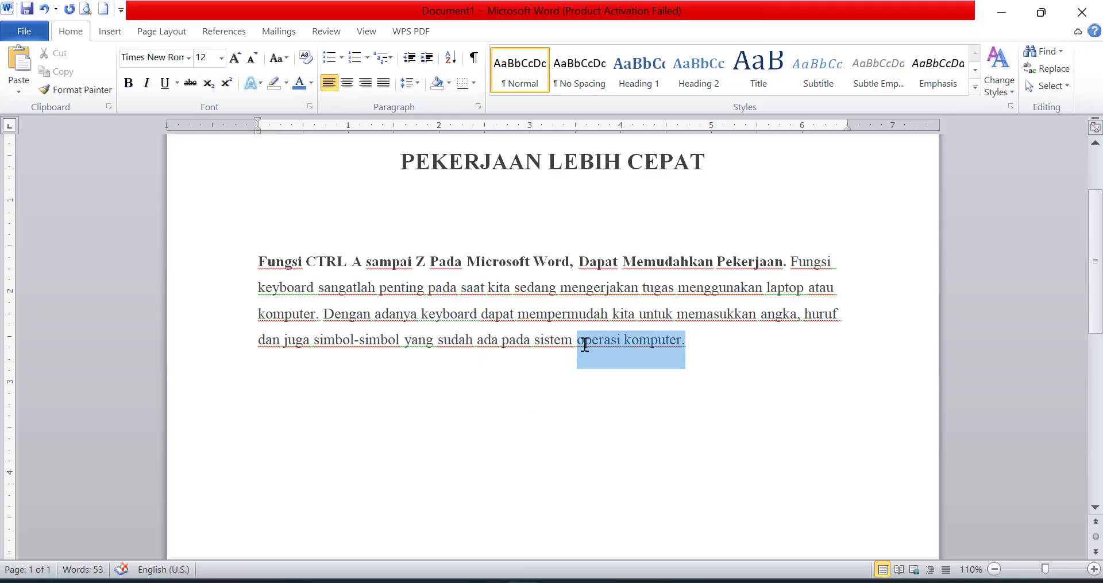
key(ctrl+x)
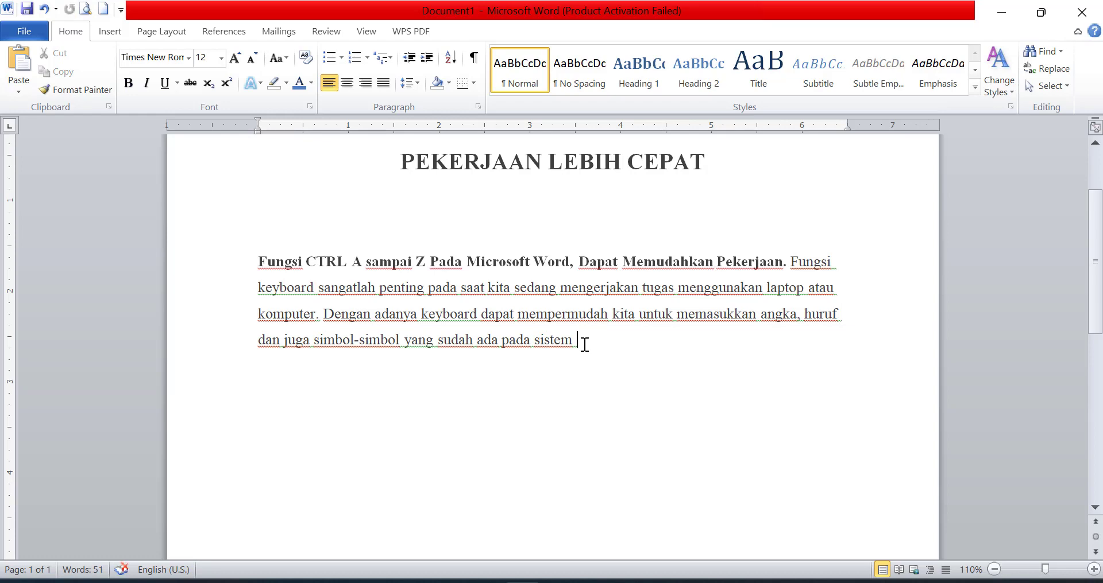
key(ctrl+z)
click(626, 339)
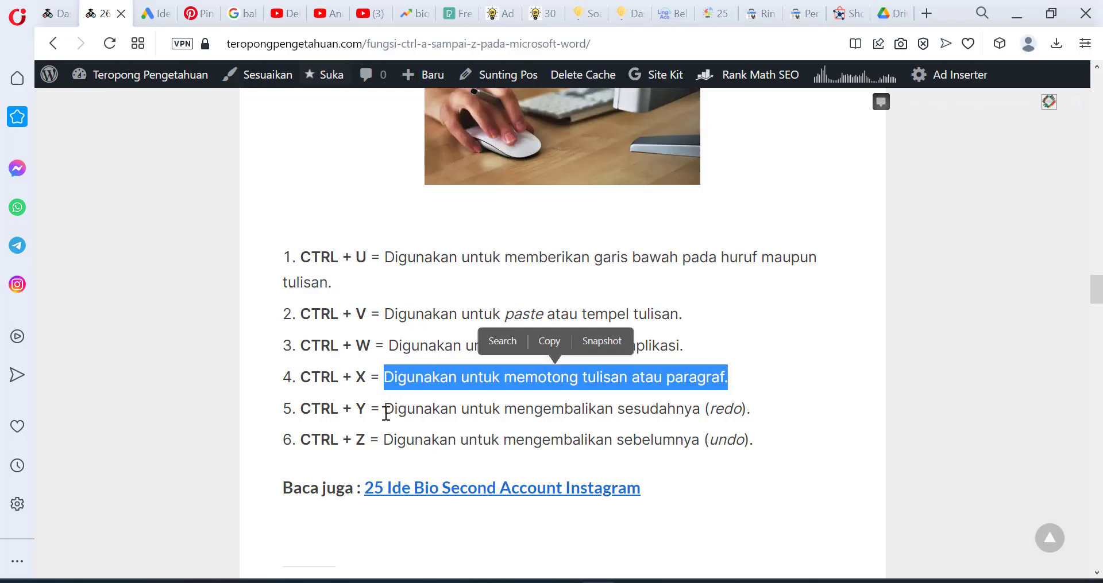
Highlight the article's CTRL + Y description, and redo the cut of "operasi komputer." in Word before undoing it again.
drag(386, 412, 746, 411)
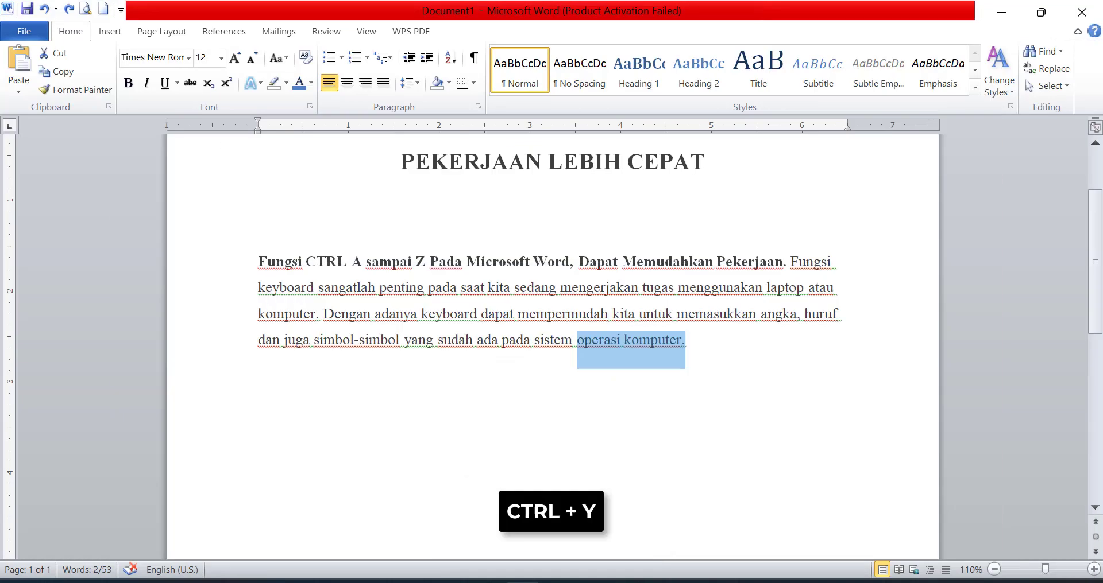
click(573, 456)
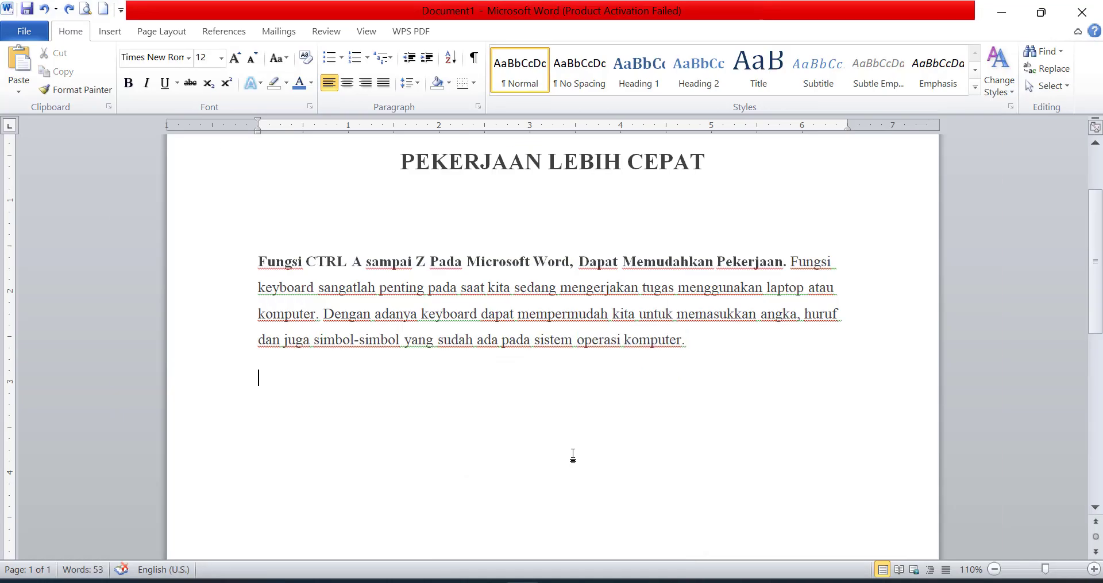
key(ctrl+y)
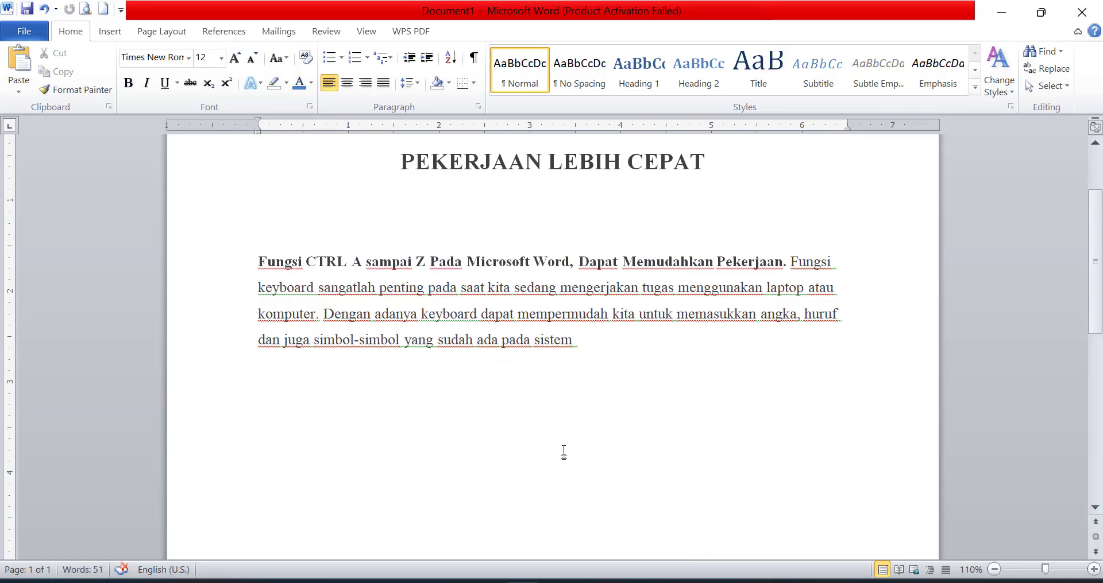
key(ctrl+z)
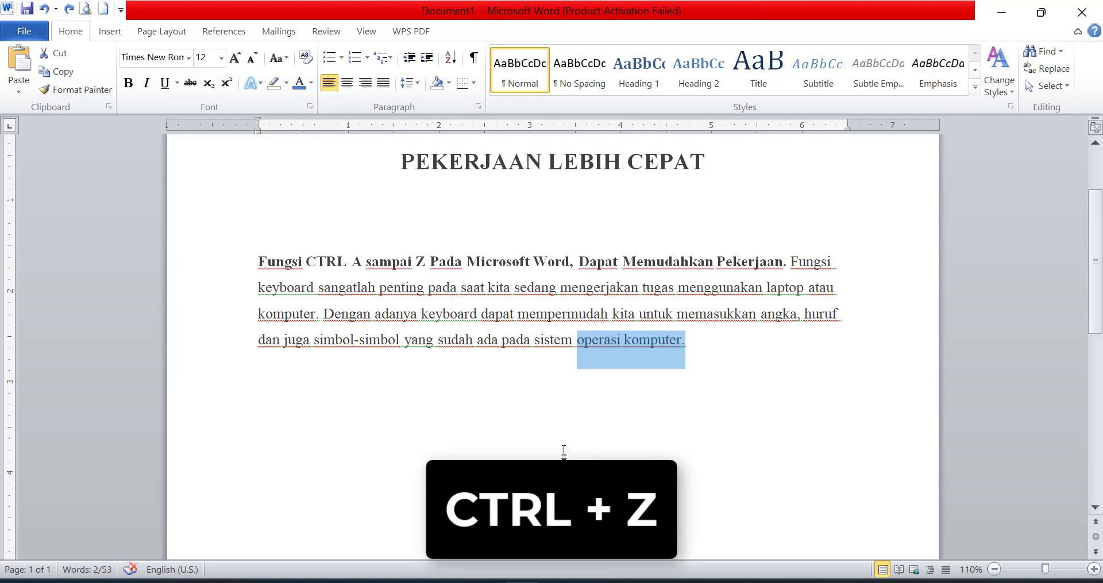
Switch to the browser article and highlight the CTRL + Z description.
click(563, 453)
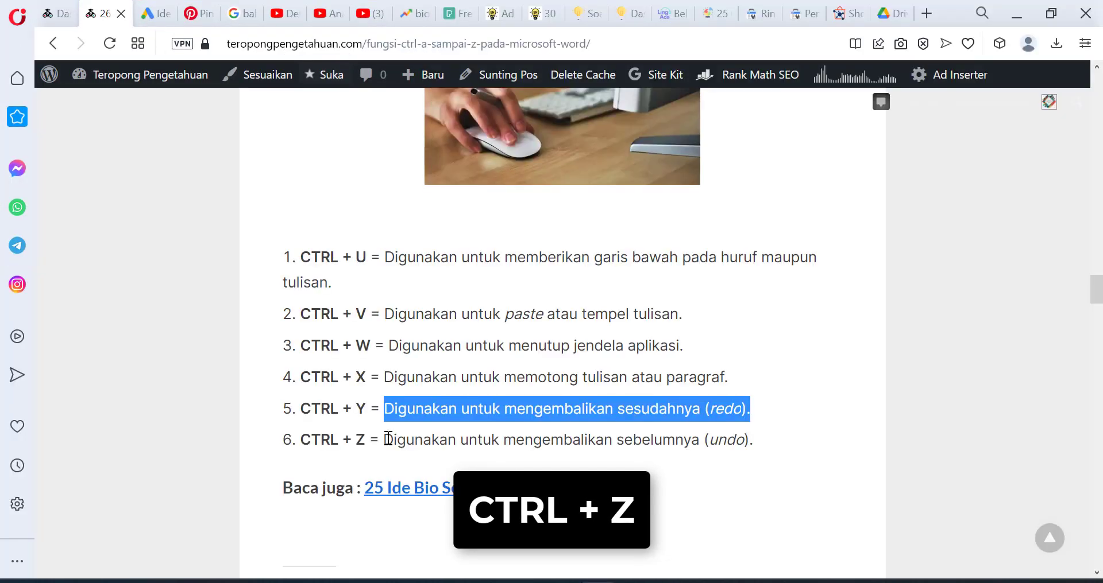
drag(383, 442, 799, 443)
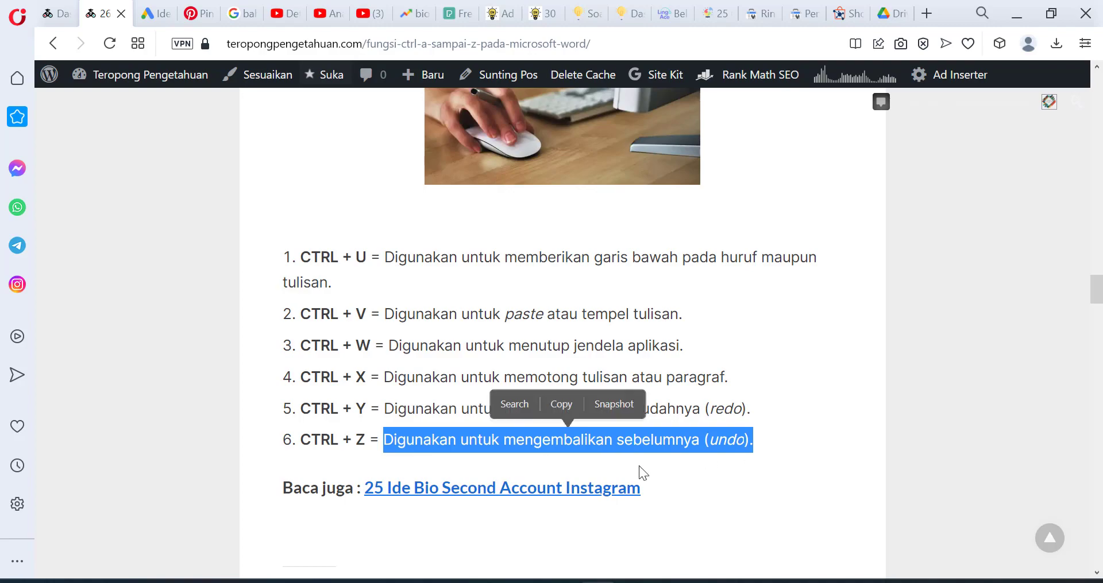